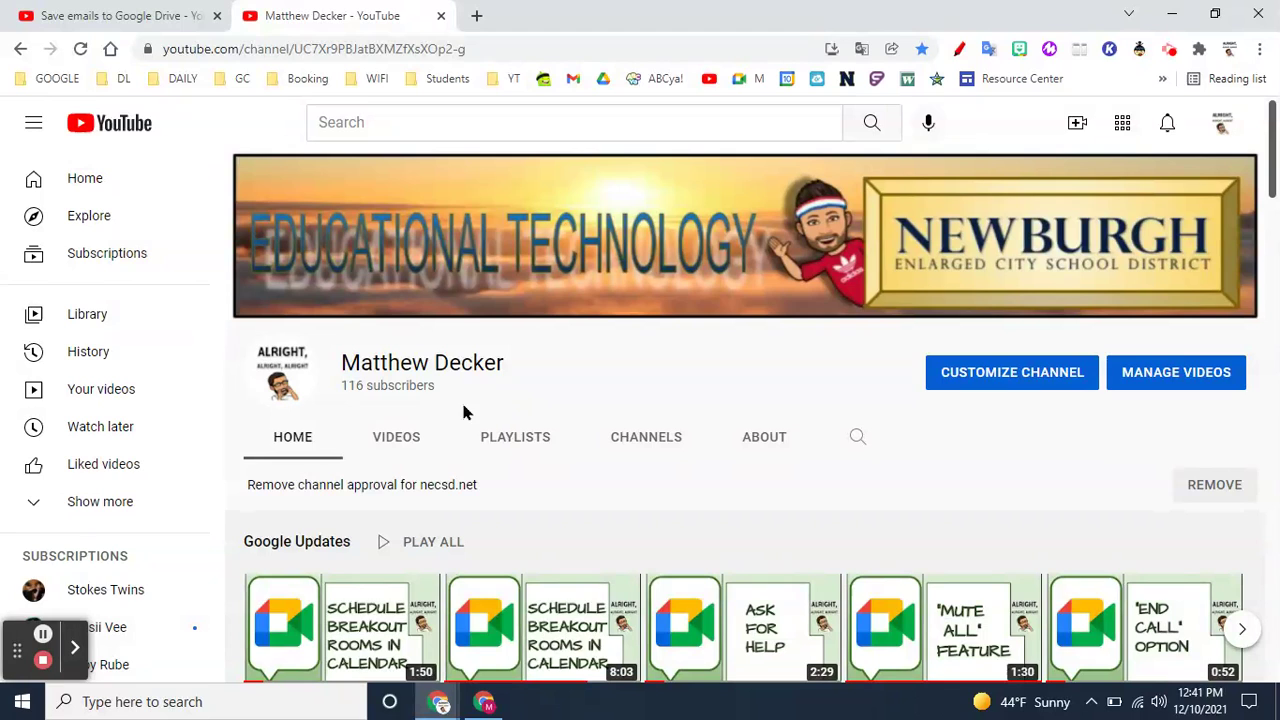
Open the channel's analytics overview in YouTube Studio.
left_click(43, 635)
left_click(655, 264)
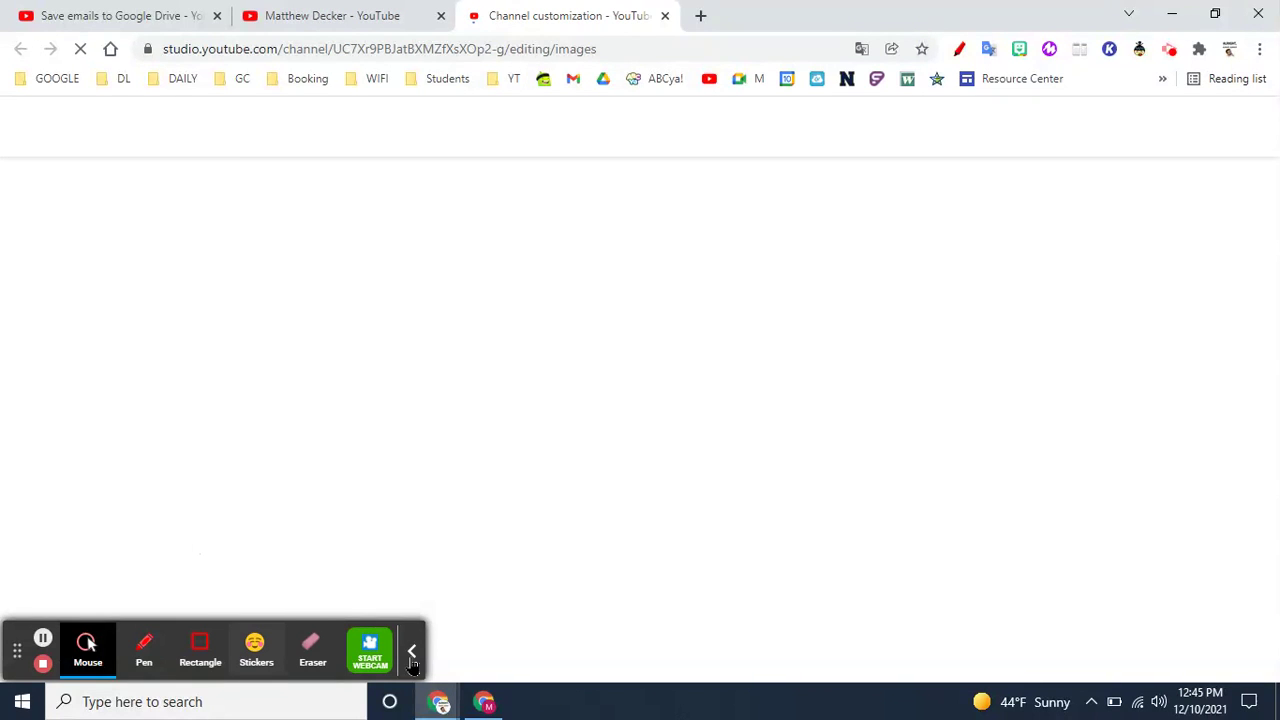
left_click(413, 660)
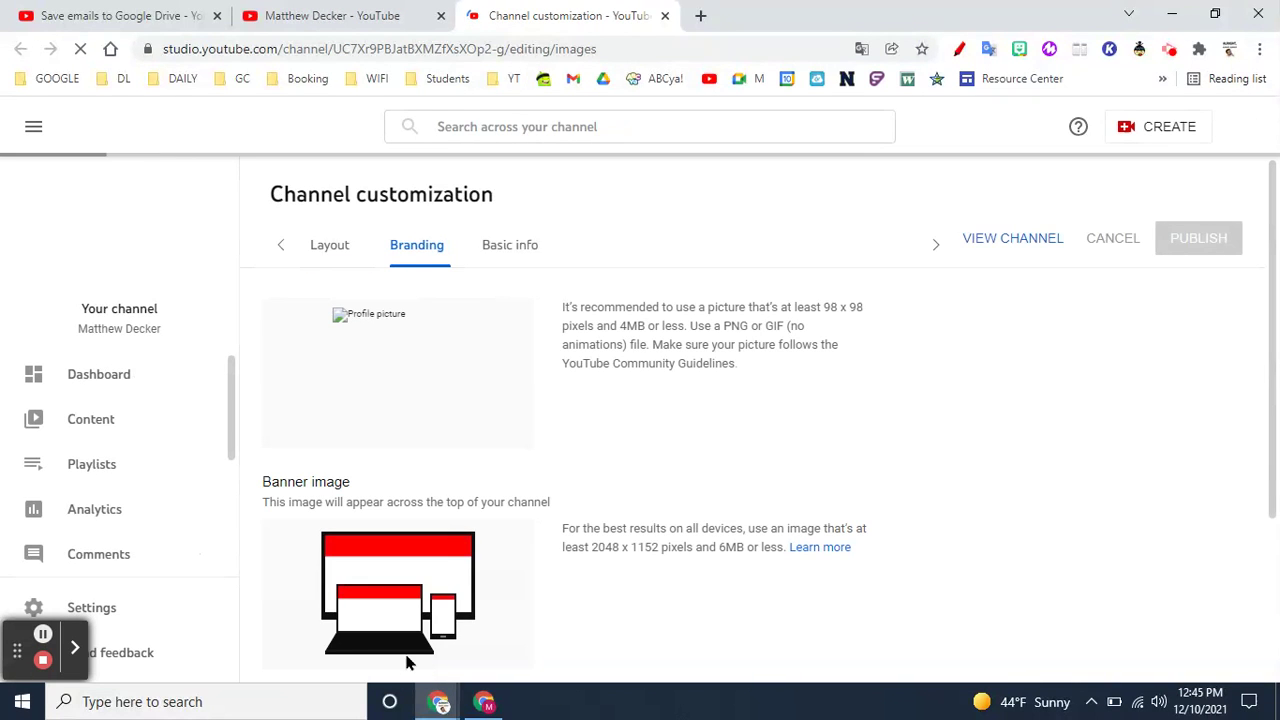
left_click(86, 525)
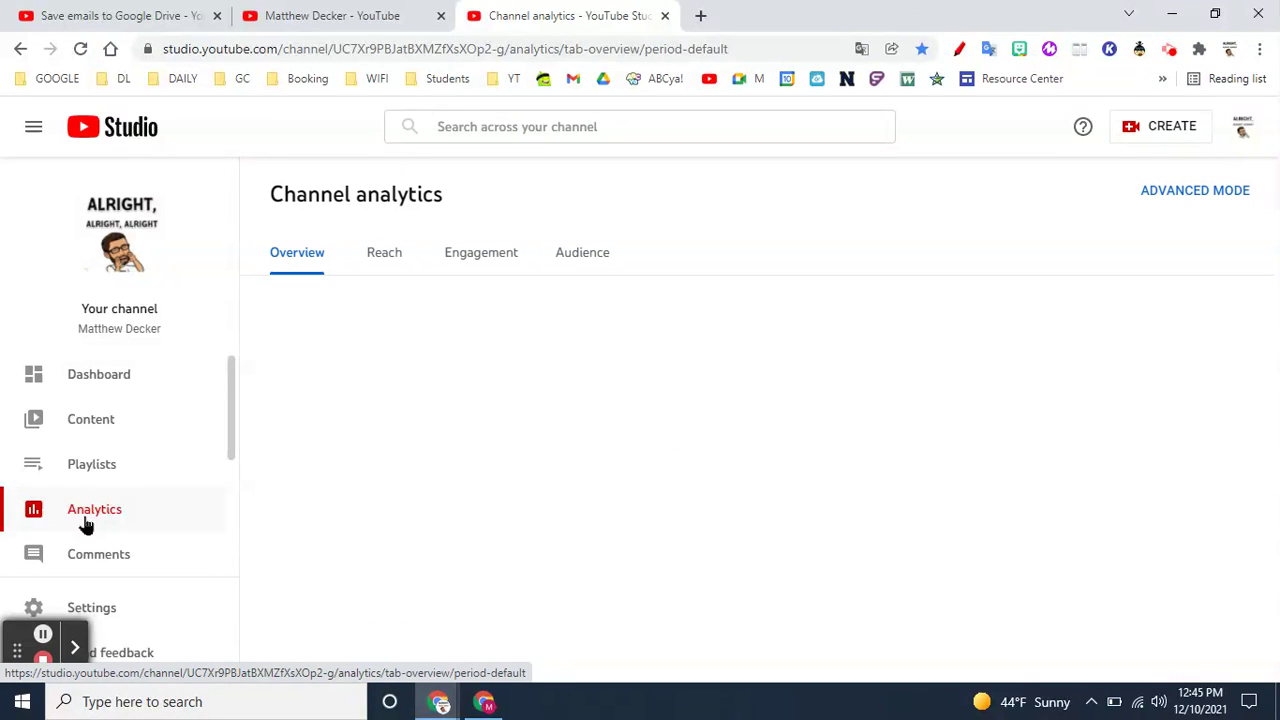
left_click(509, 84)
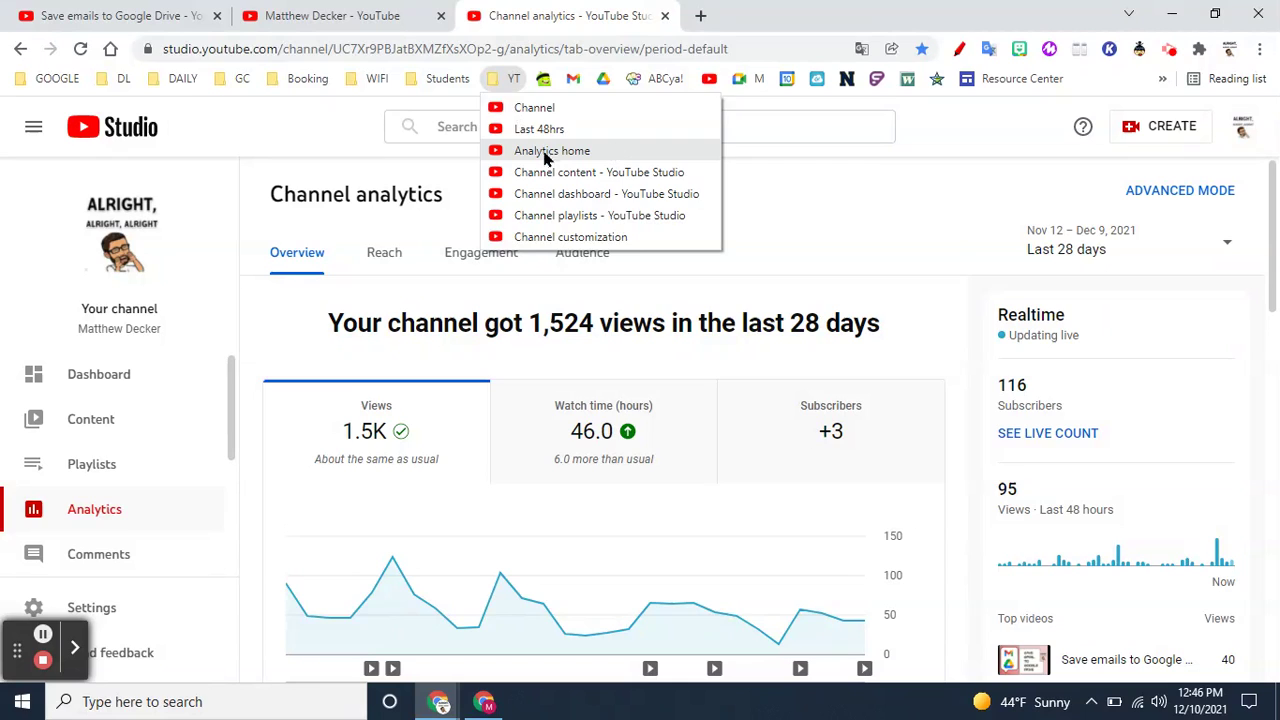
left_click(856, 213)
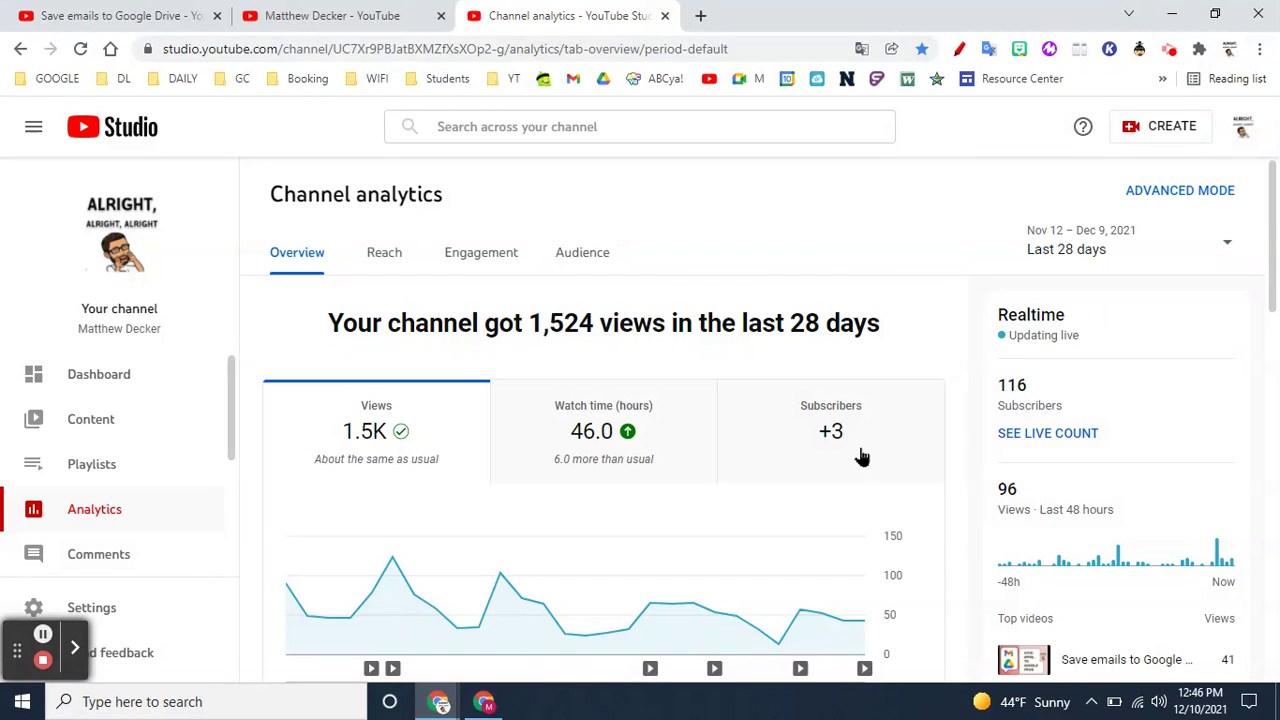
Examine the channel's views chart and top videos for the last 28 days.
left_click(843, 322)
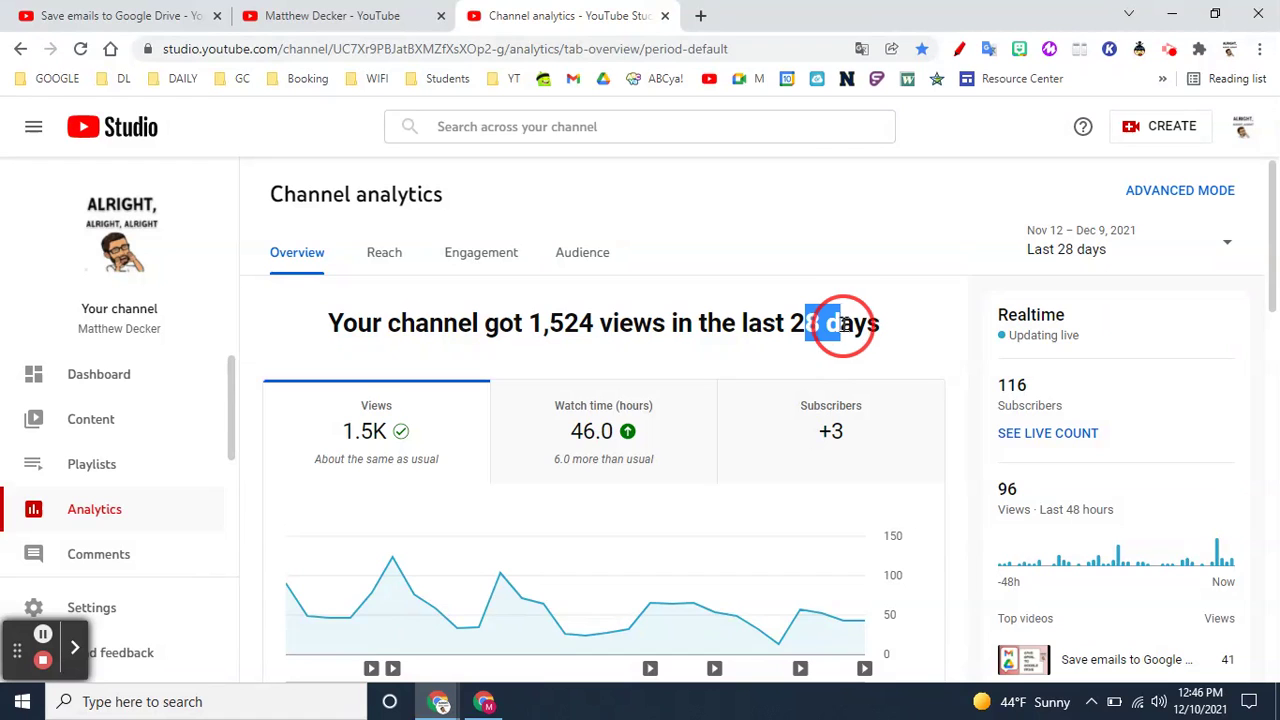
scroll(840, 330, "down", 3)
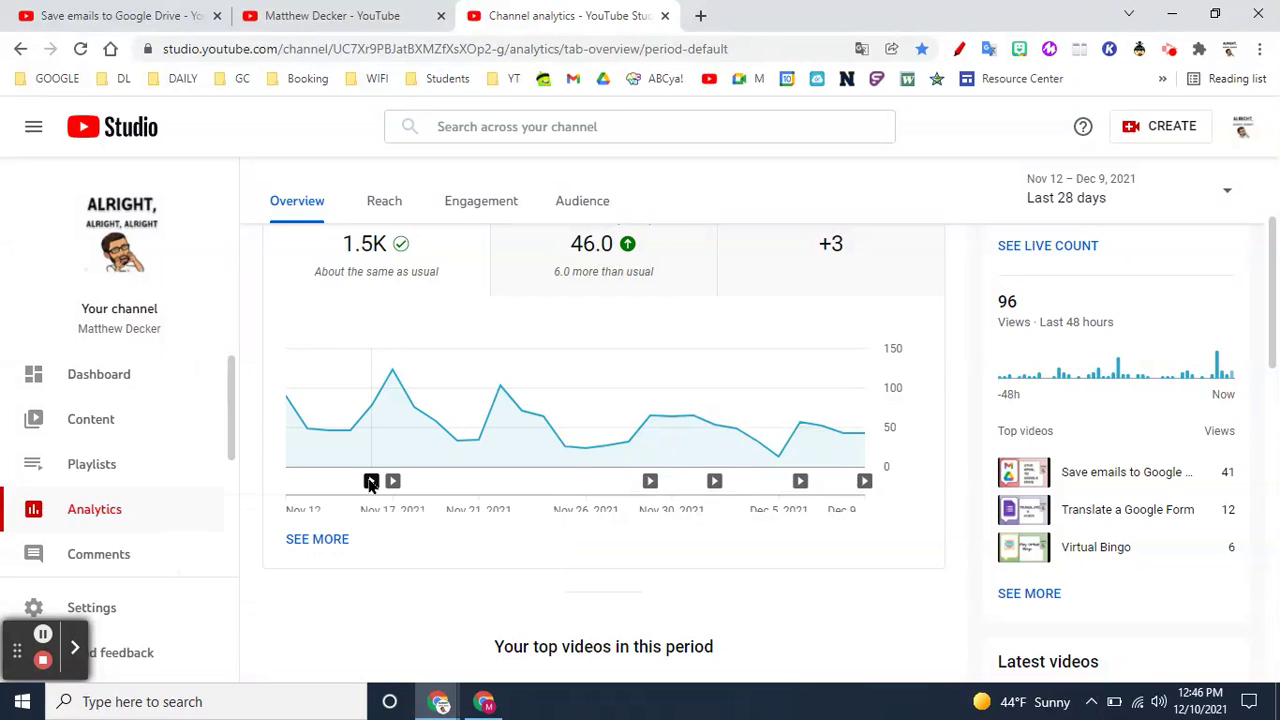
mouse_move(370, 483)
scroll(810, 580, "down", 3)
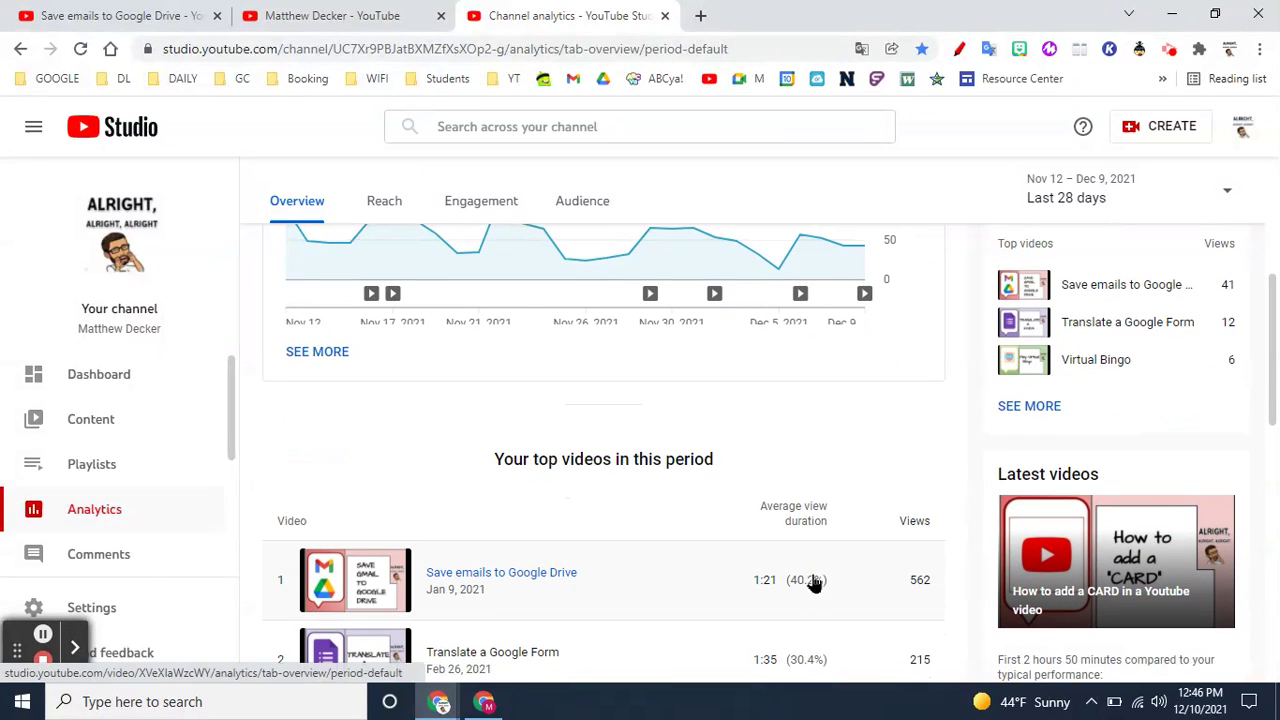
scroll(600, 457, "down", 2)
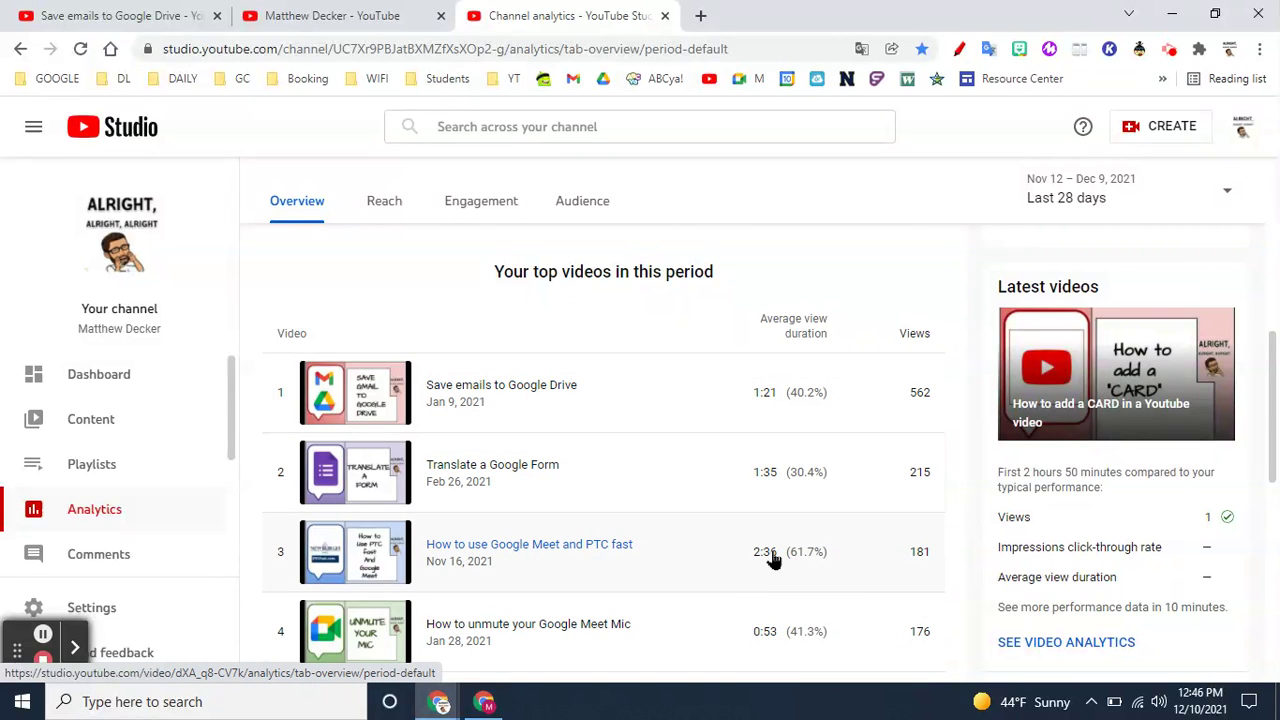
scroll(768, 562, "up", 10)
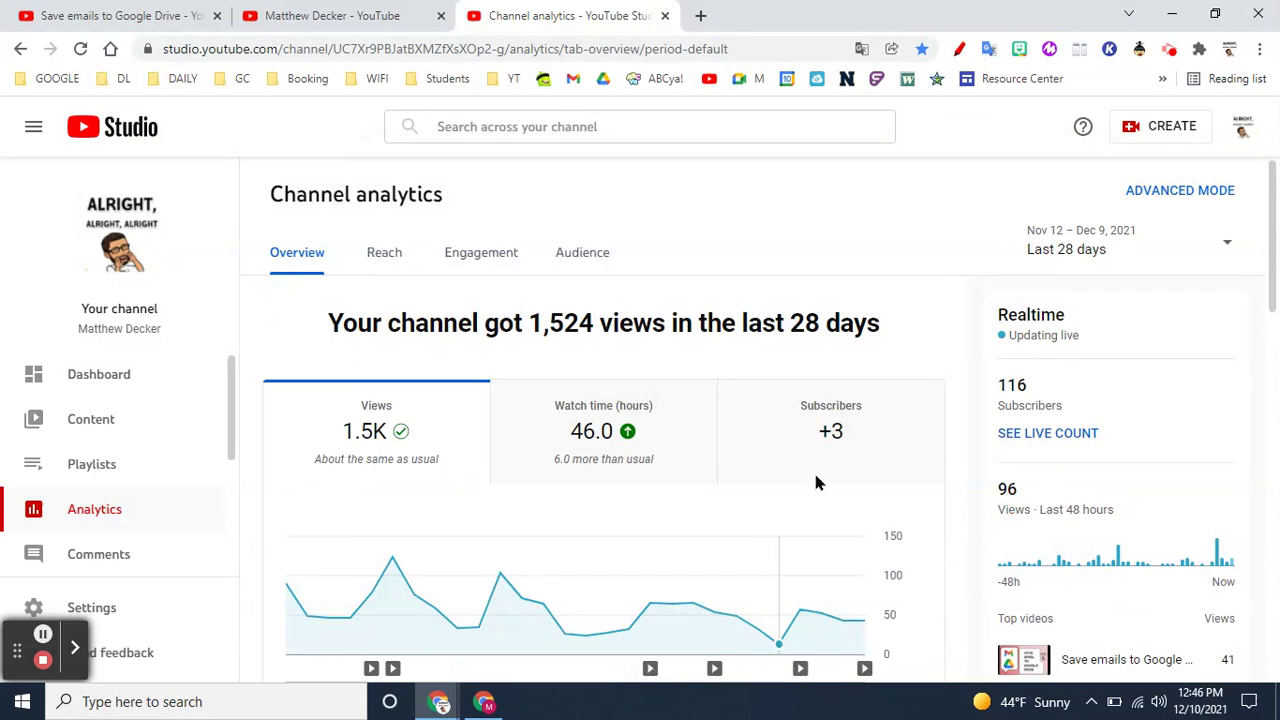
left_click(1229, 250)
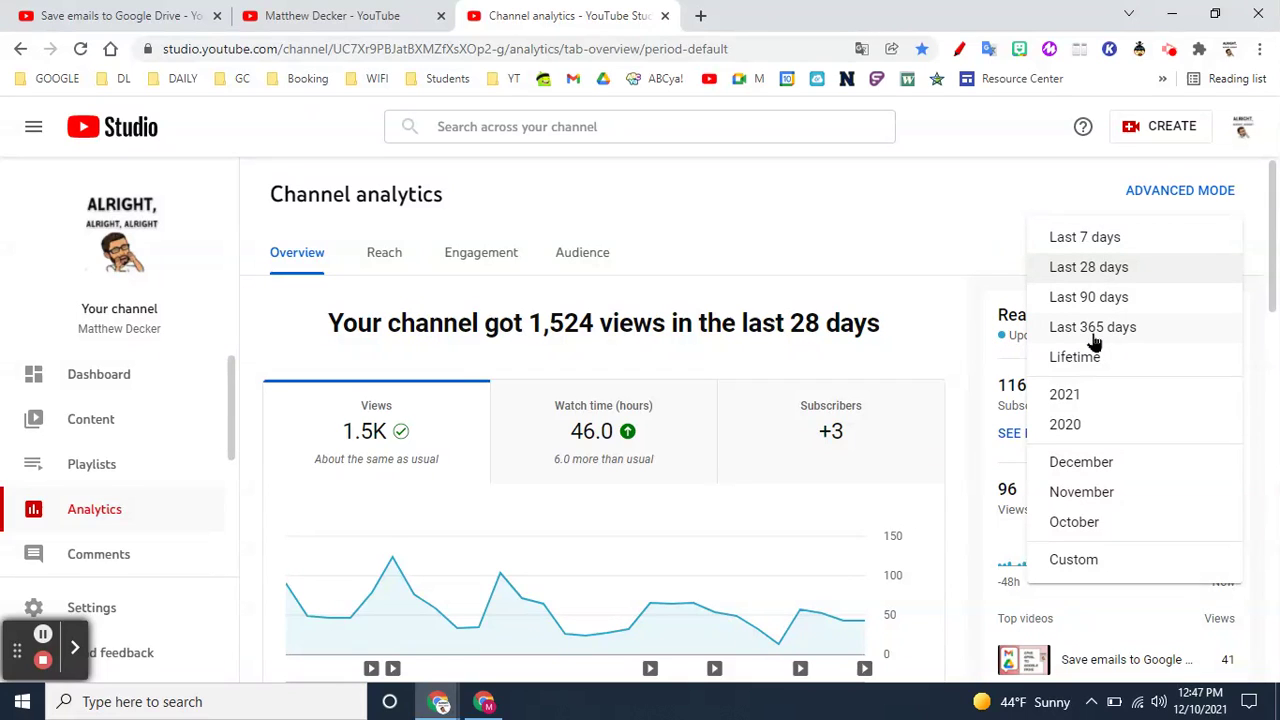
left_click(1090, 561)
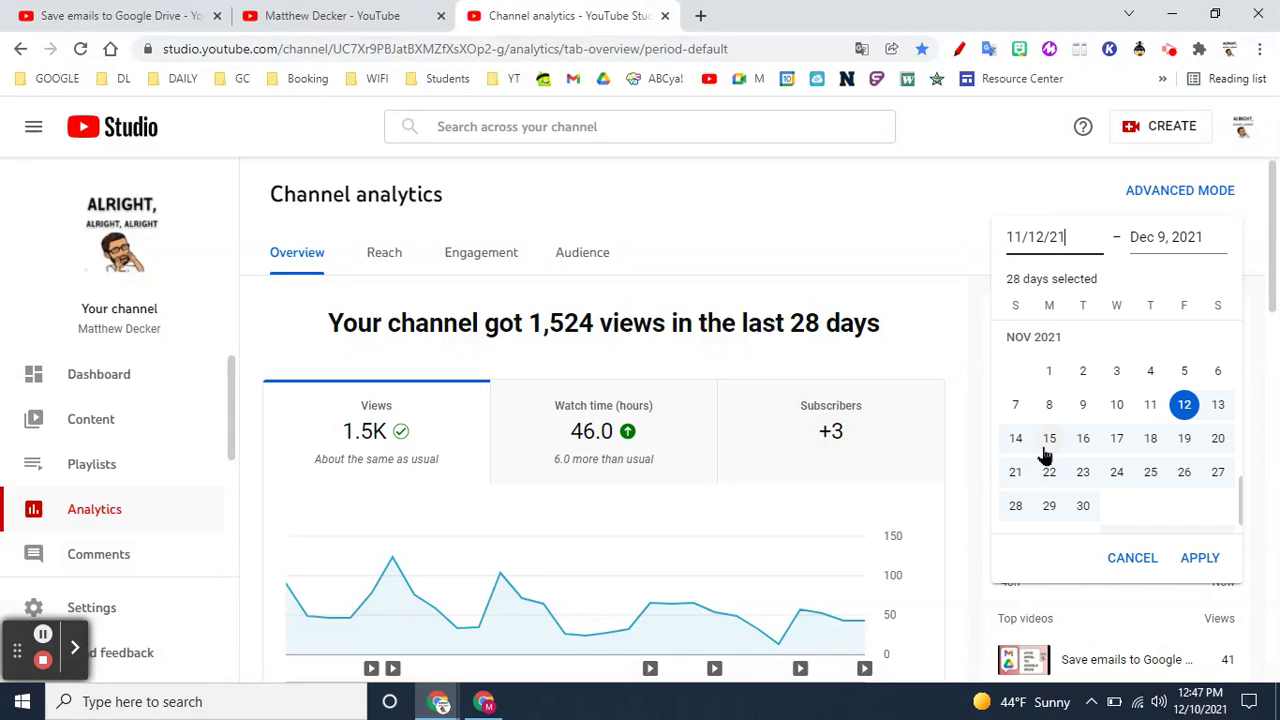
left_click(1130, 559)
Set the channel analytics date range to Lifetime.
left_click(1063, 255)
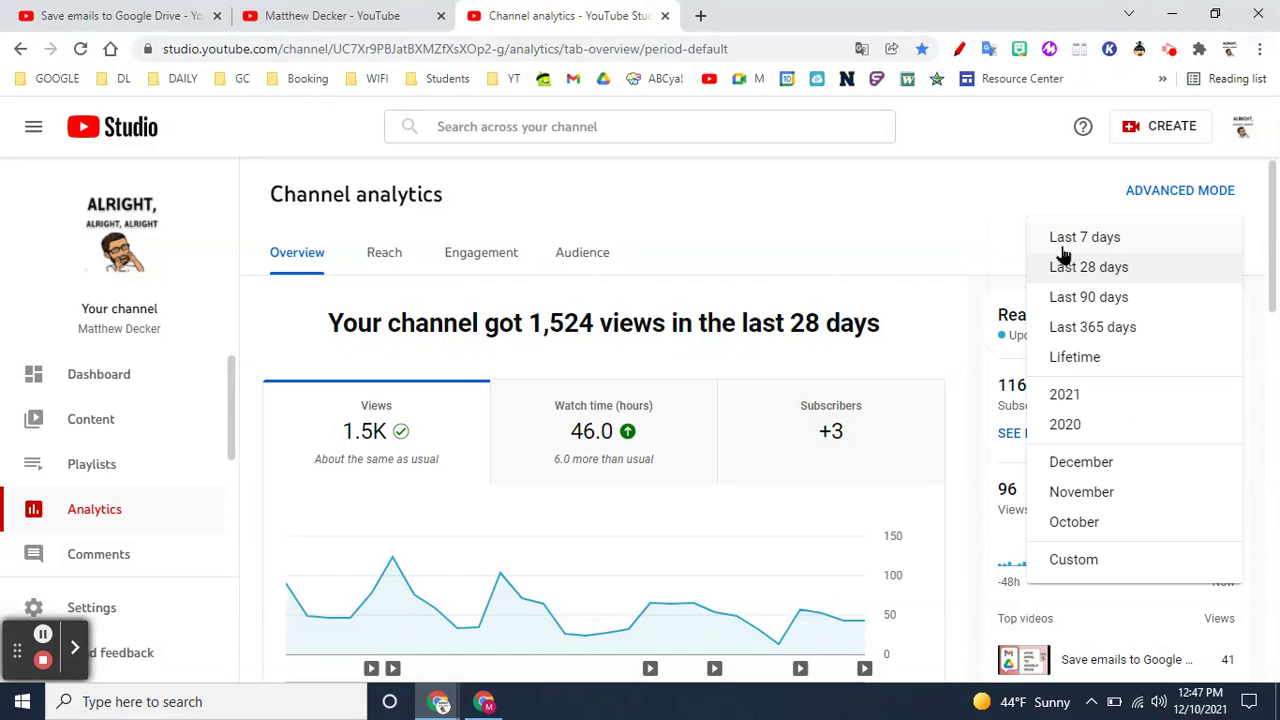
left_click(1065, 356)
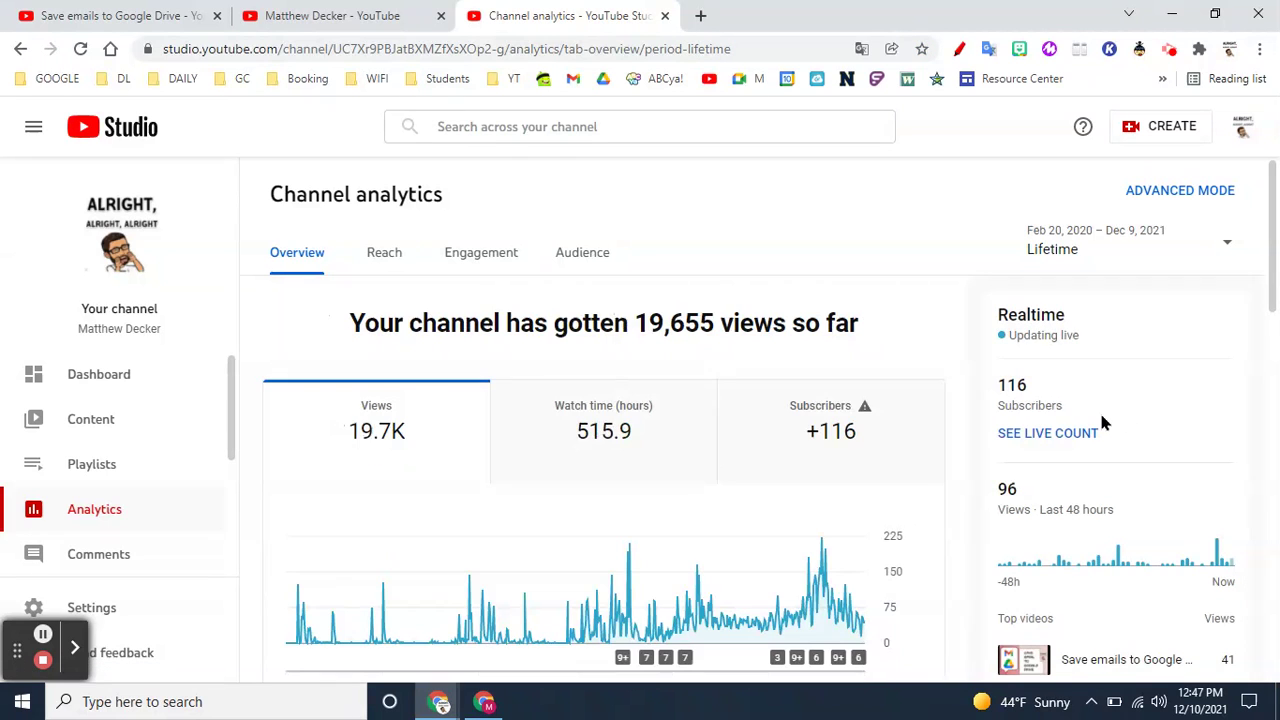
Examine the lifetime views chart and the top videos with their average view durations and views.
scroll(592, 470, "down", 1)
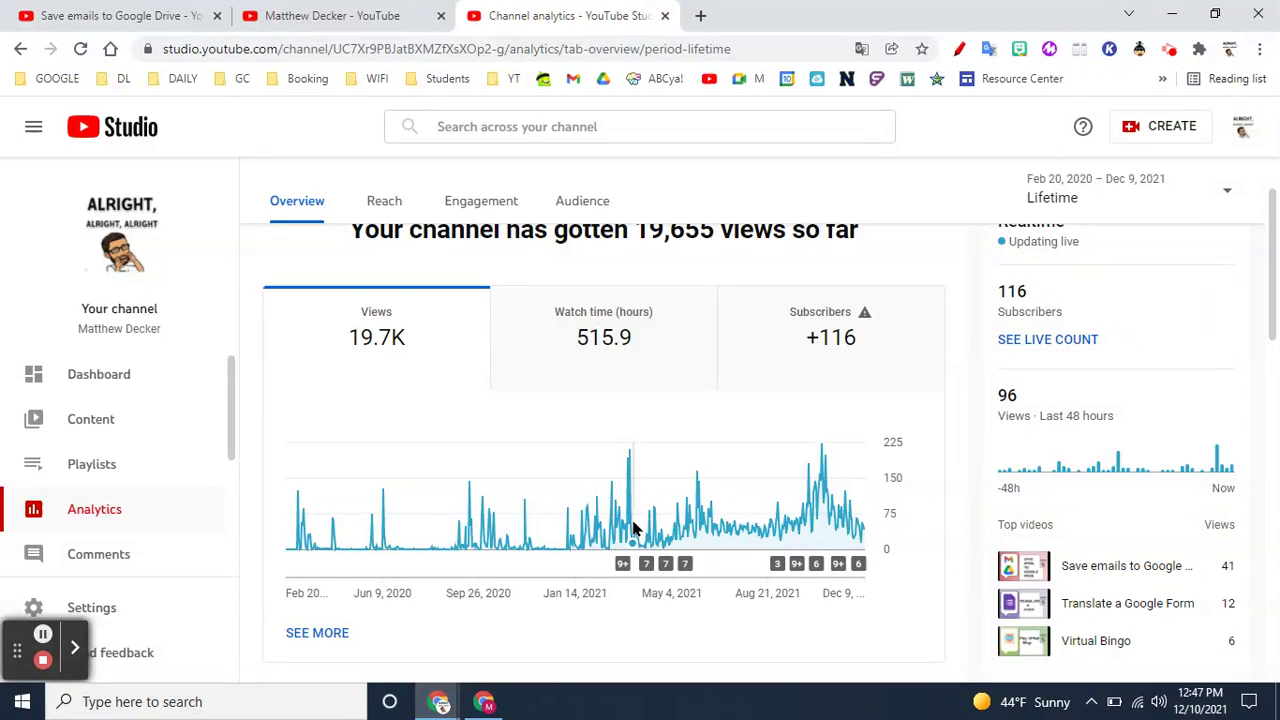
mouse_move(633, 528)
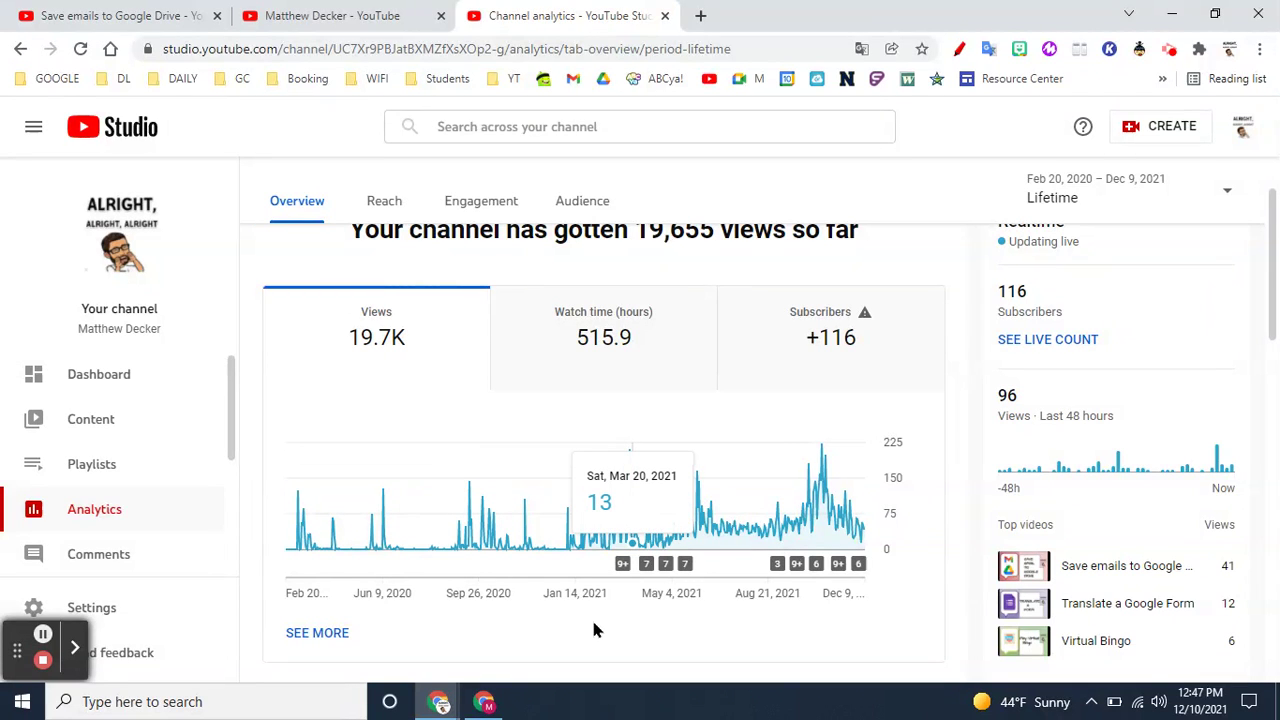
scroll(590, 622, "down", 2)
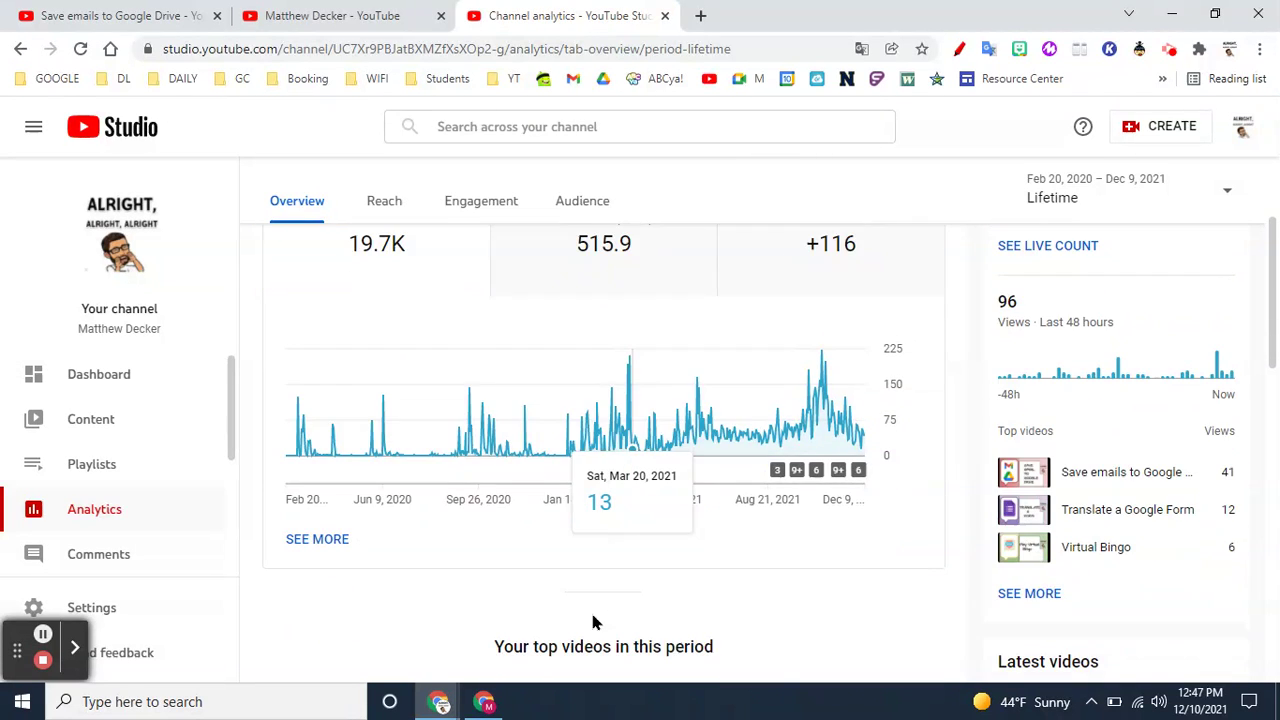
scroll(592, 621, "down", 3)
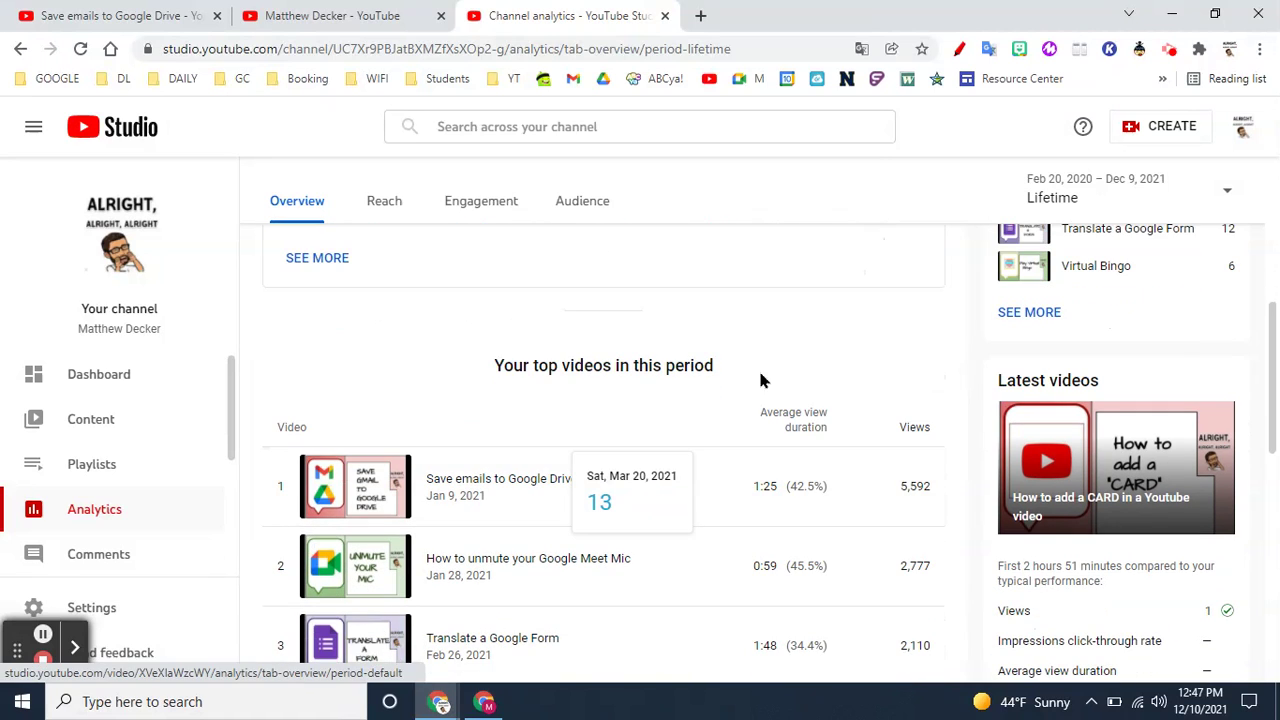
left_click(880, 321)
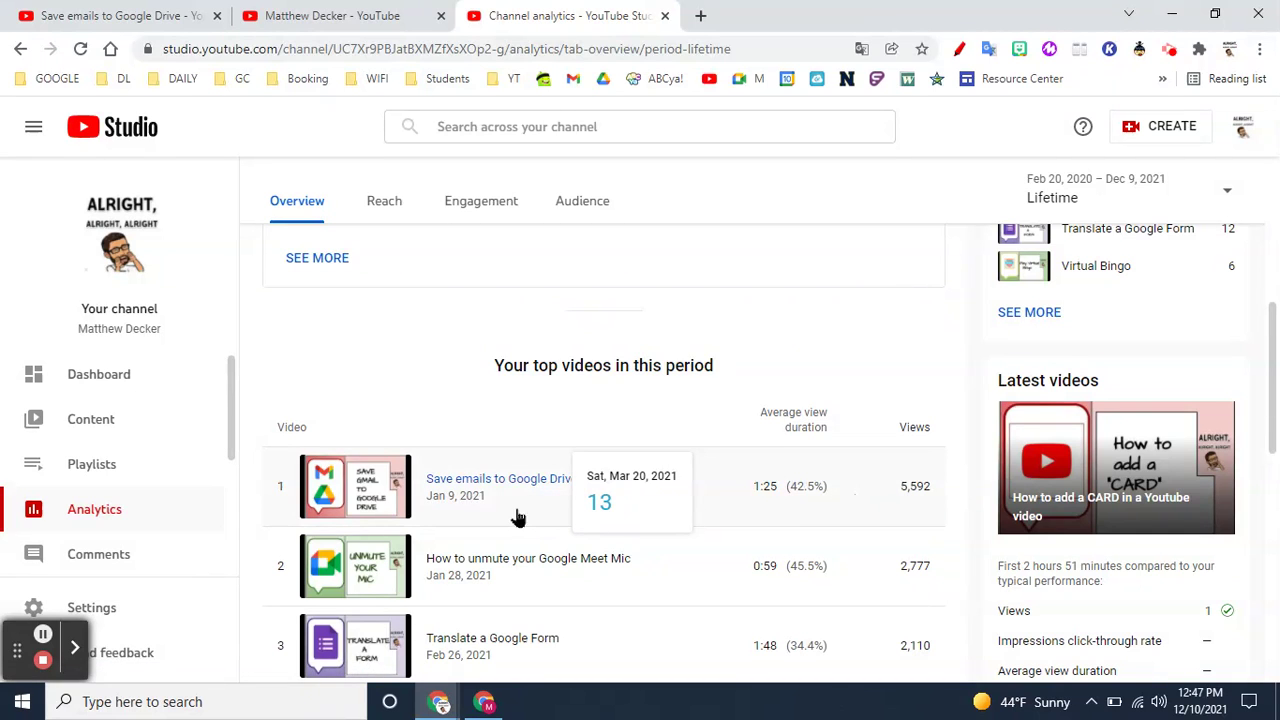
scroll(491, 494, "down", 1)
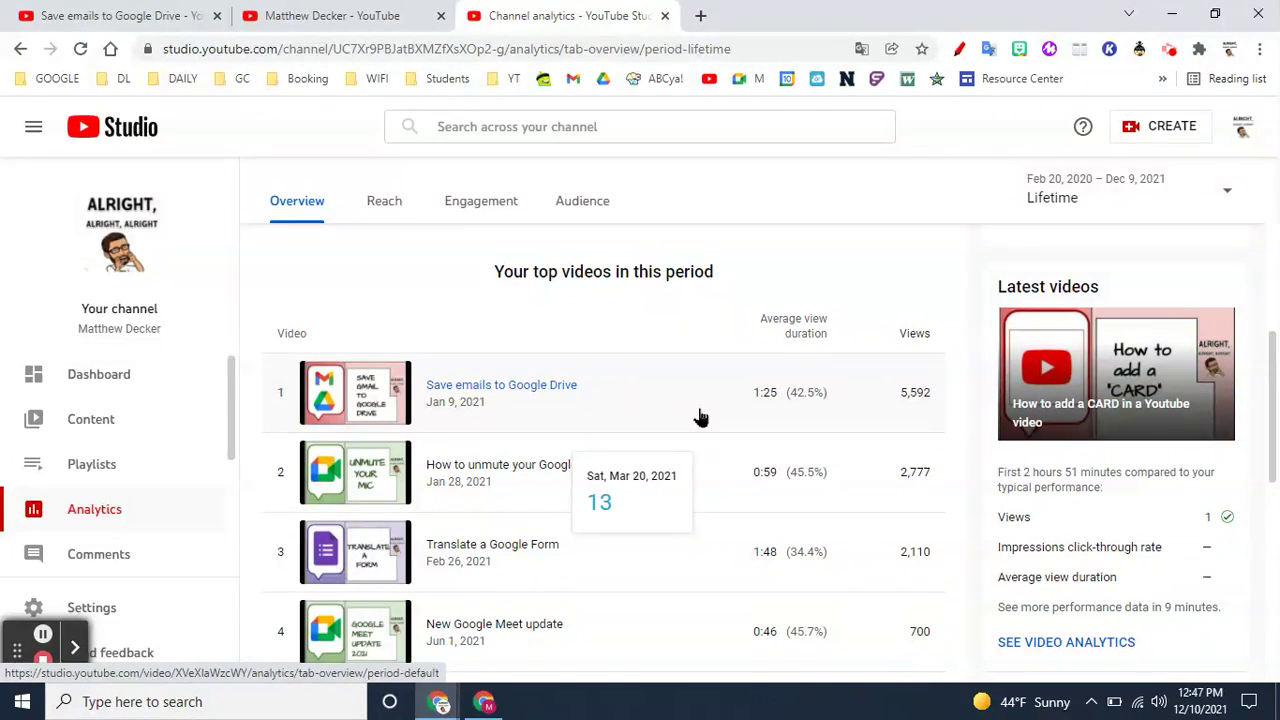
scroll(700, 418, "up", 5)
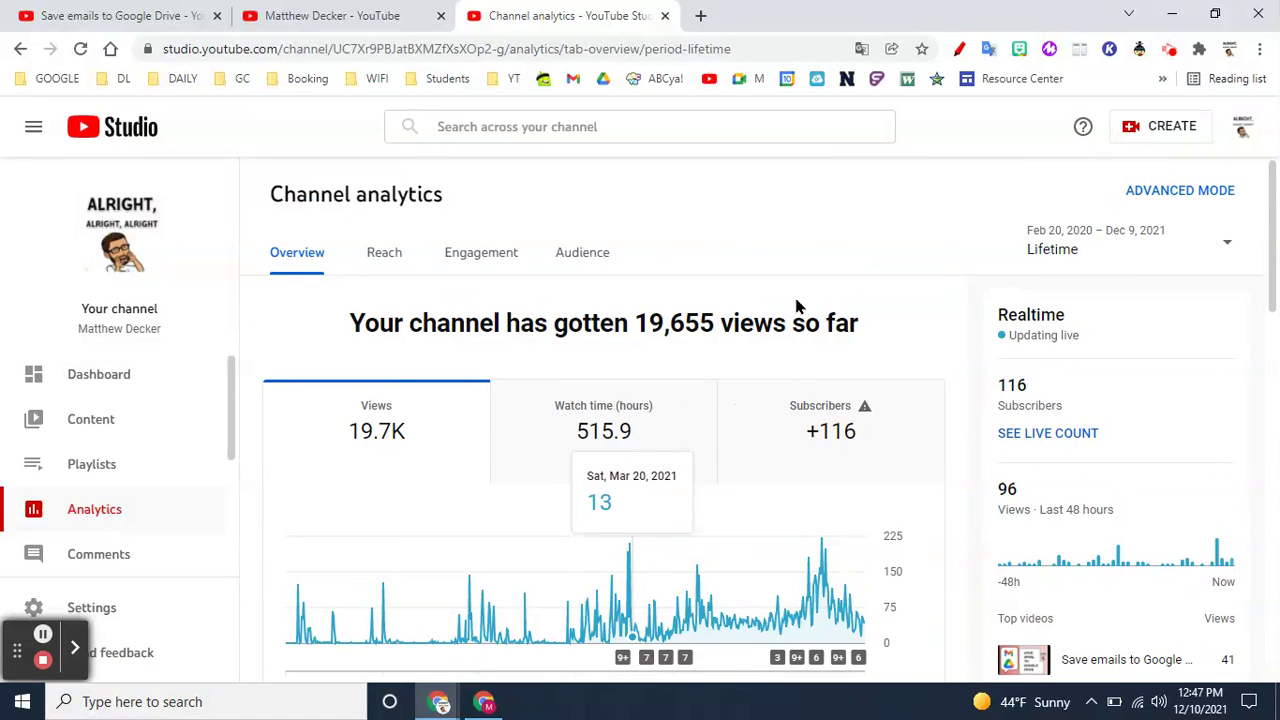
left_click(1080, 248)
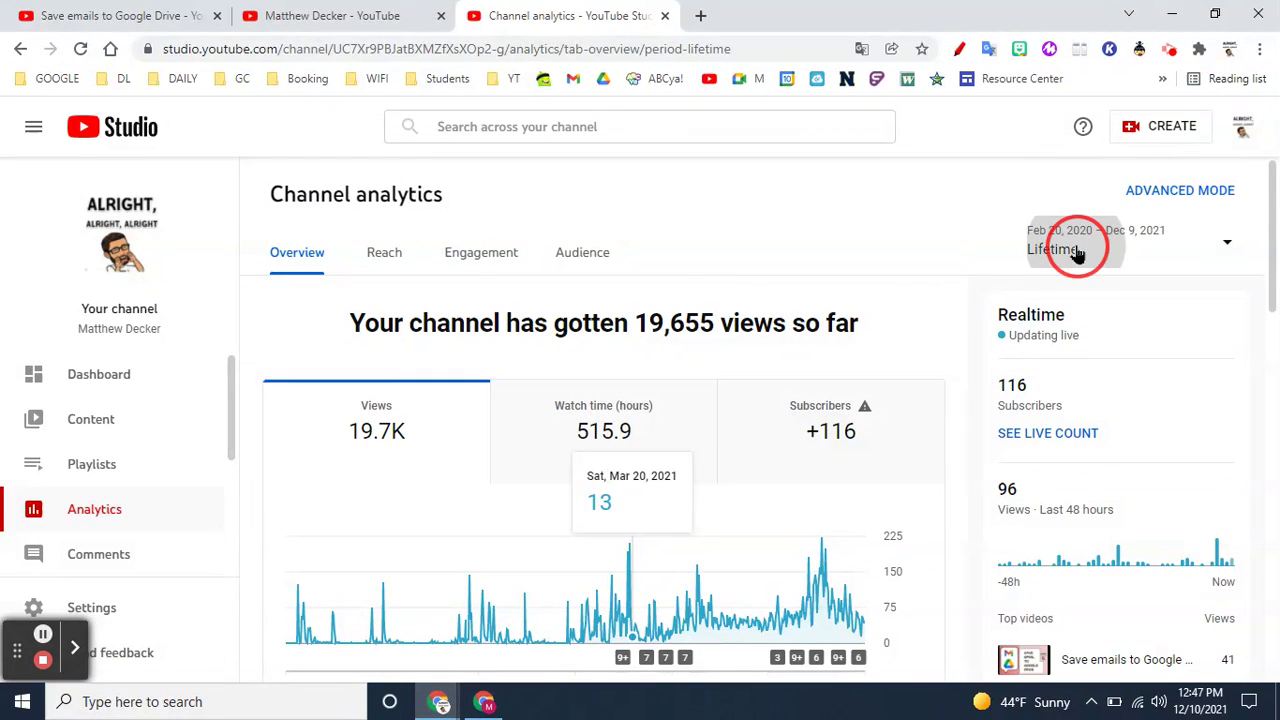
left_click(918, 243)
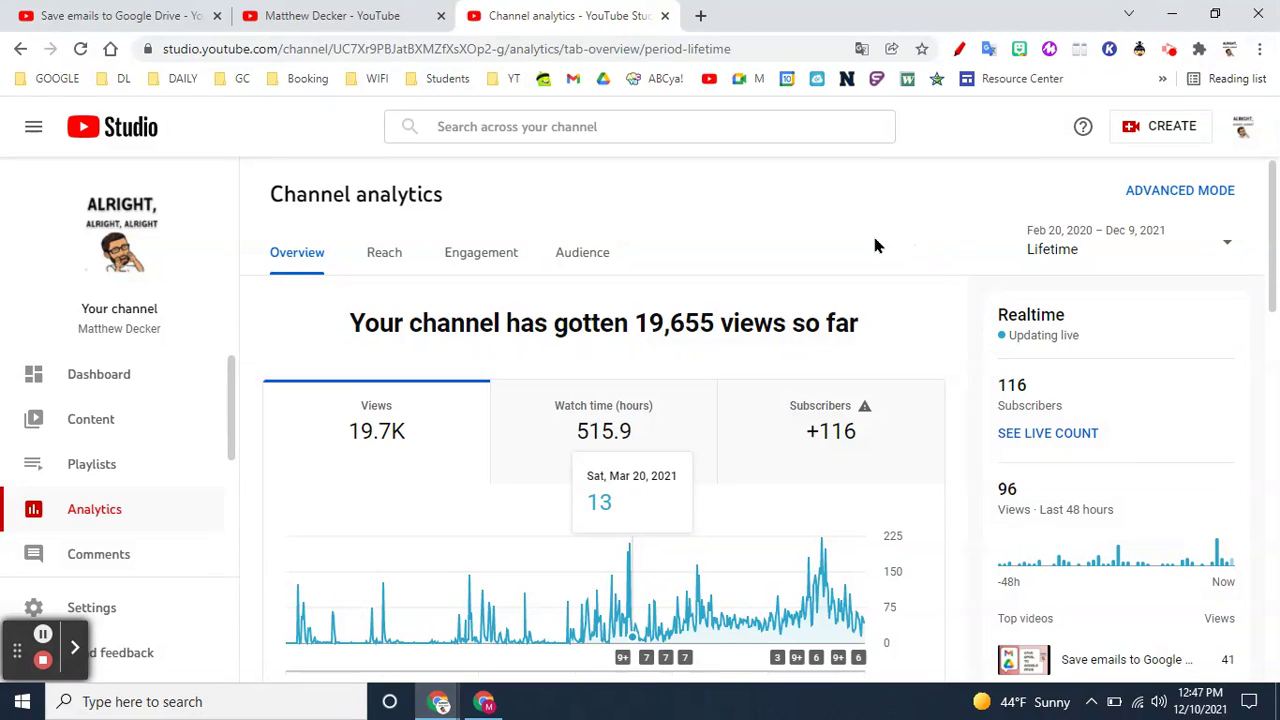
Open the channel's Reach analytics and examine the impressions chart and the traffic source types.
left_click(383, 252)
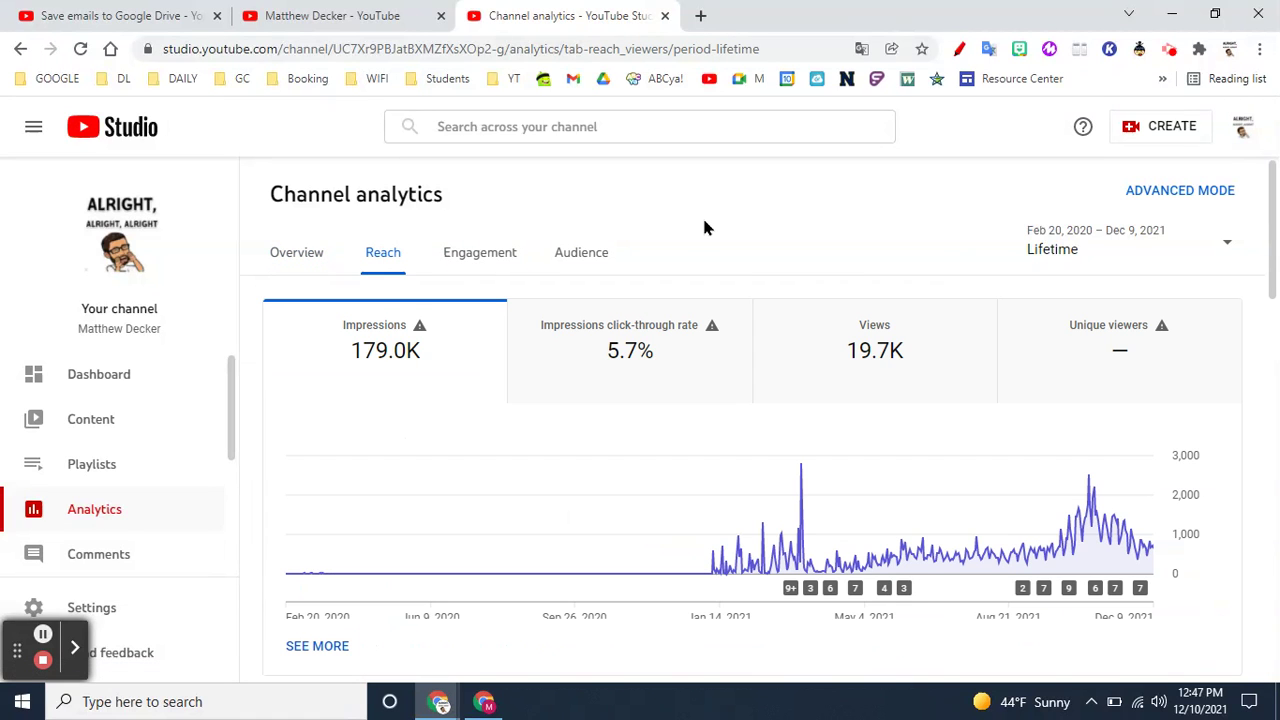
scroll(705, 226, "down", 1)
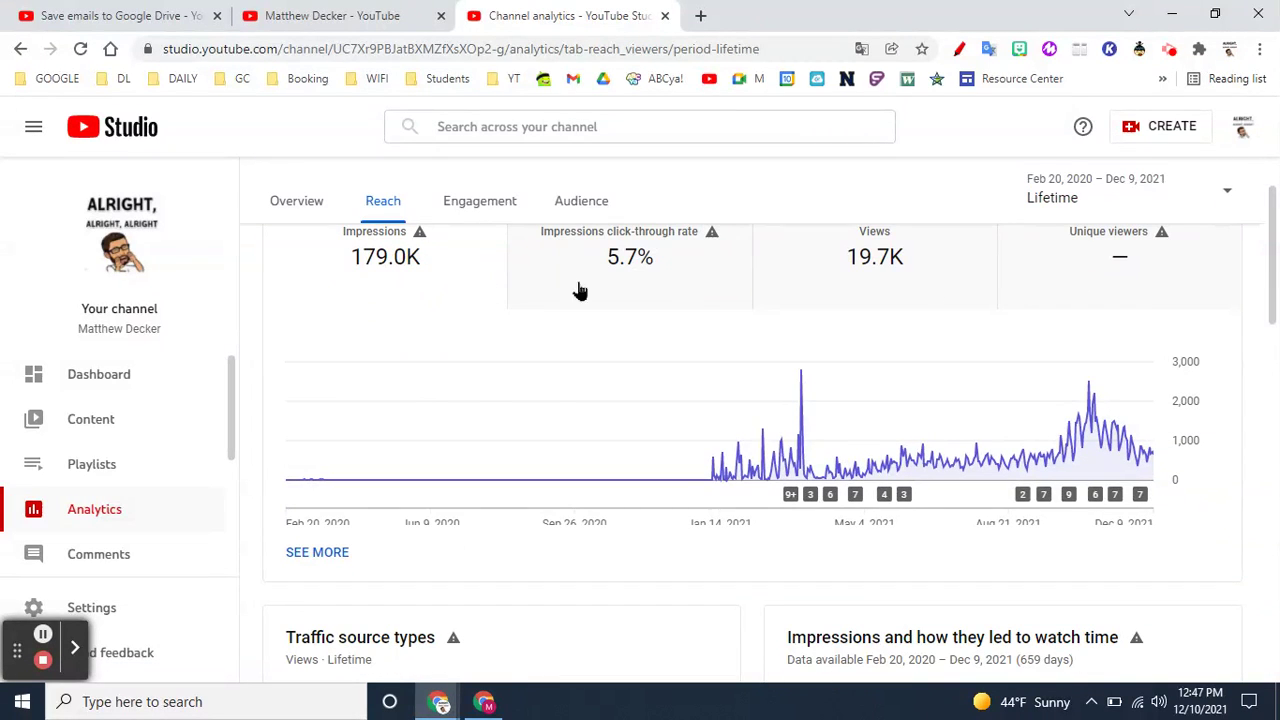
scroll(629, 300, "down", 4)
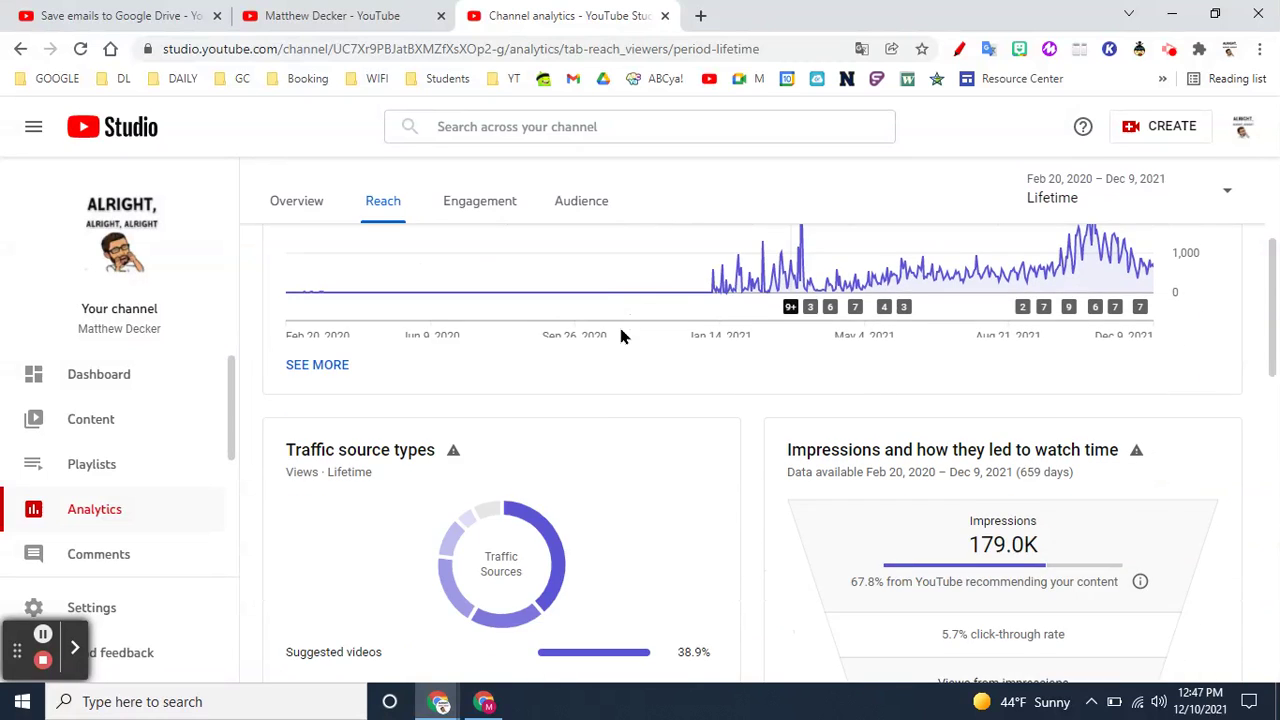
scroll(529, 425, "down", 1)
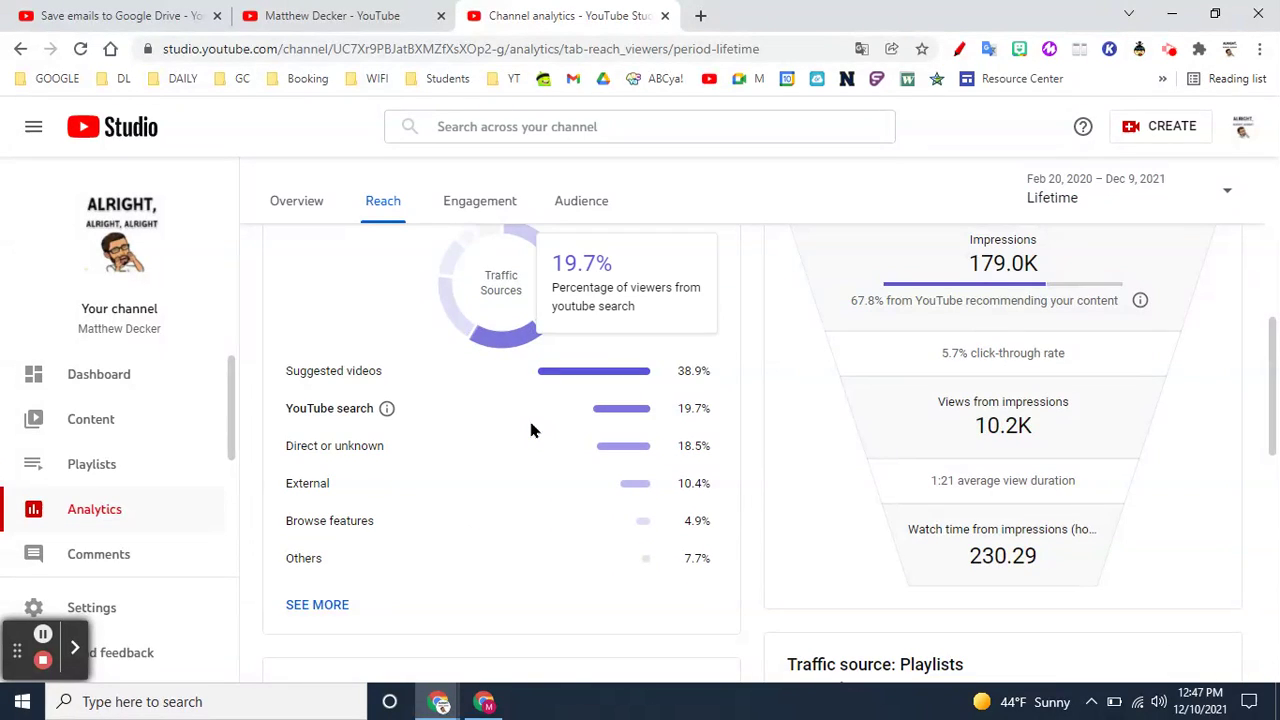
scroll(433, 445, "up", 1)
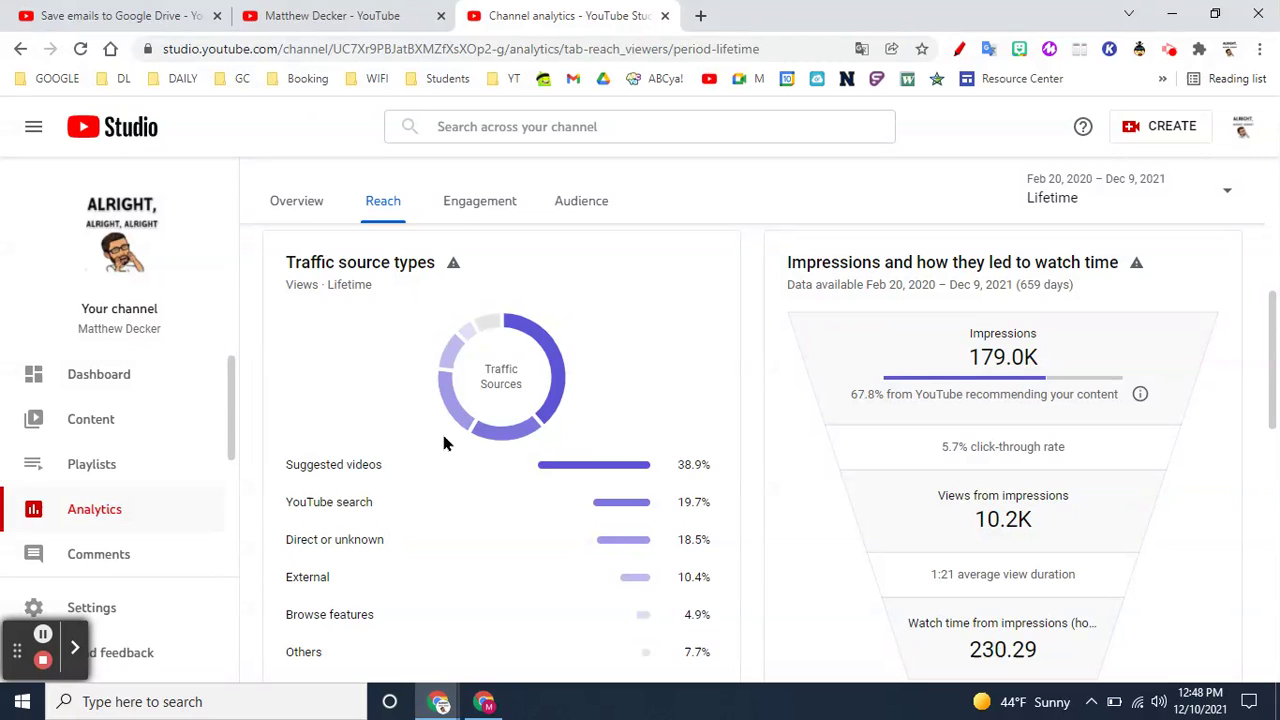
mouse_move(352, 464)
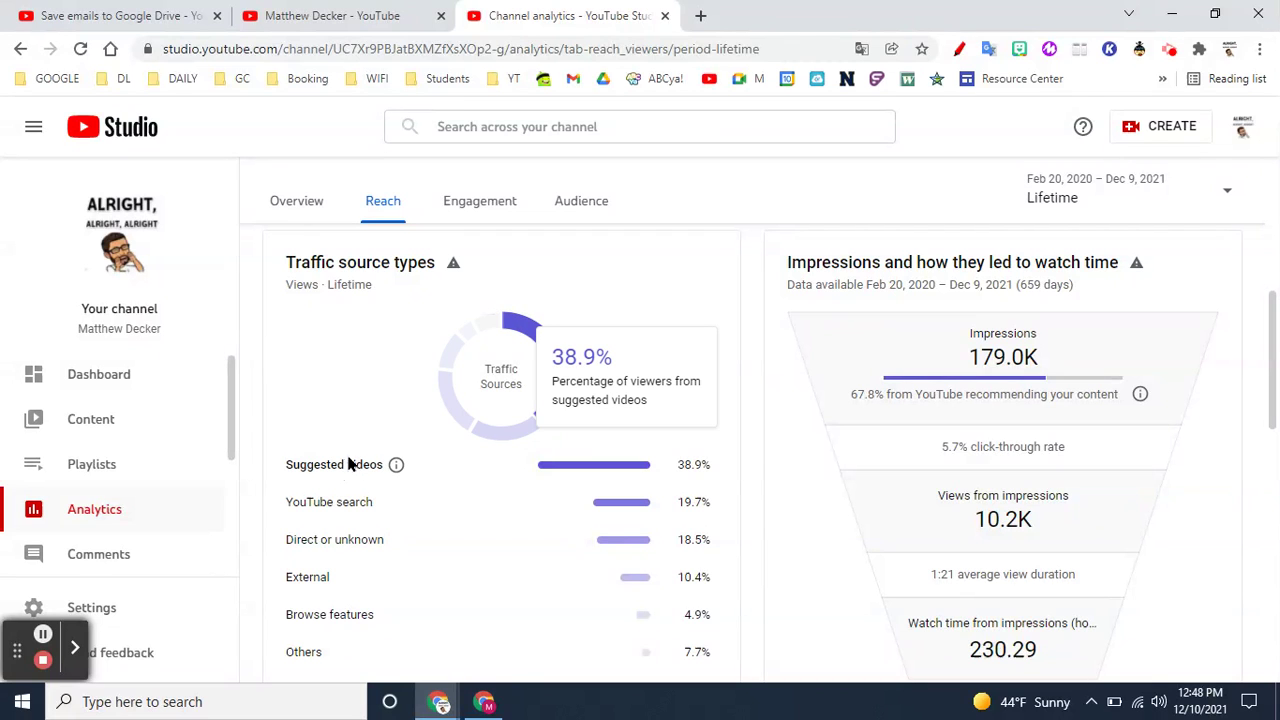
scroll(346, 465, "down", 2)
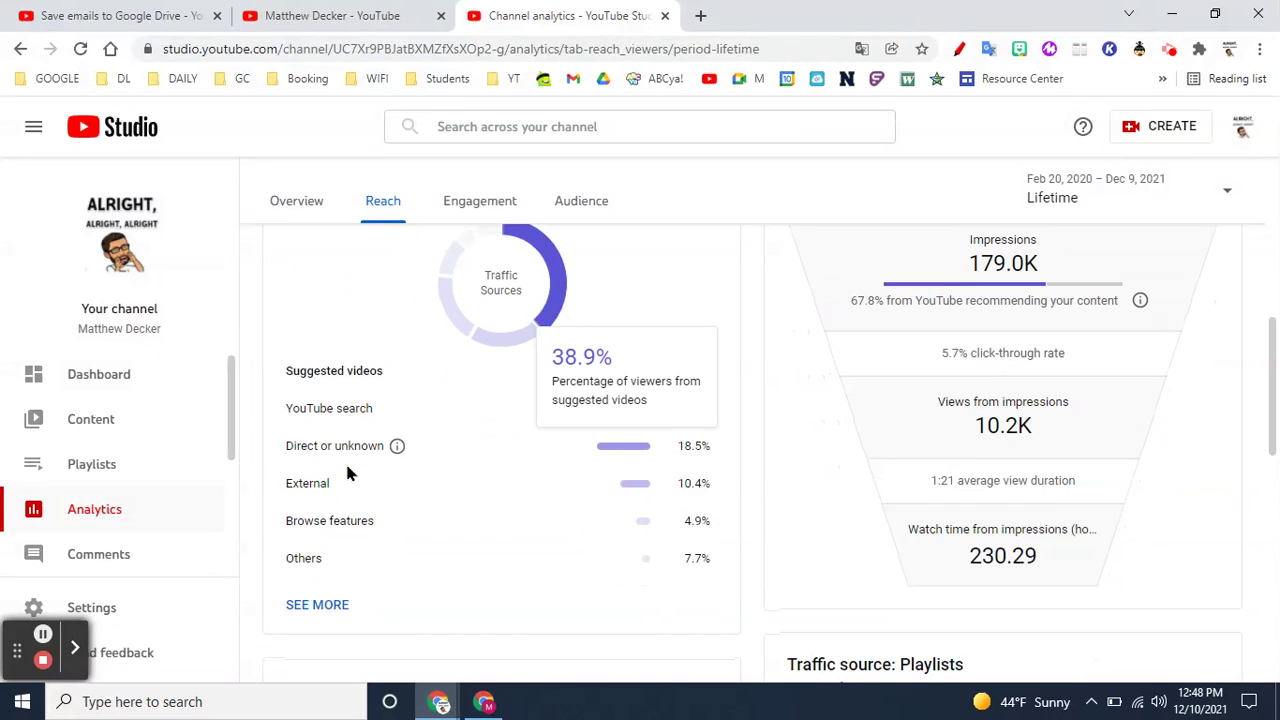
Review the lifetime traffic breakdowns for external sources, playlists, suggested videos and YouTube search.
scroll(478, 532, "down", 6)
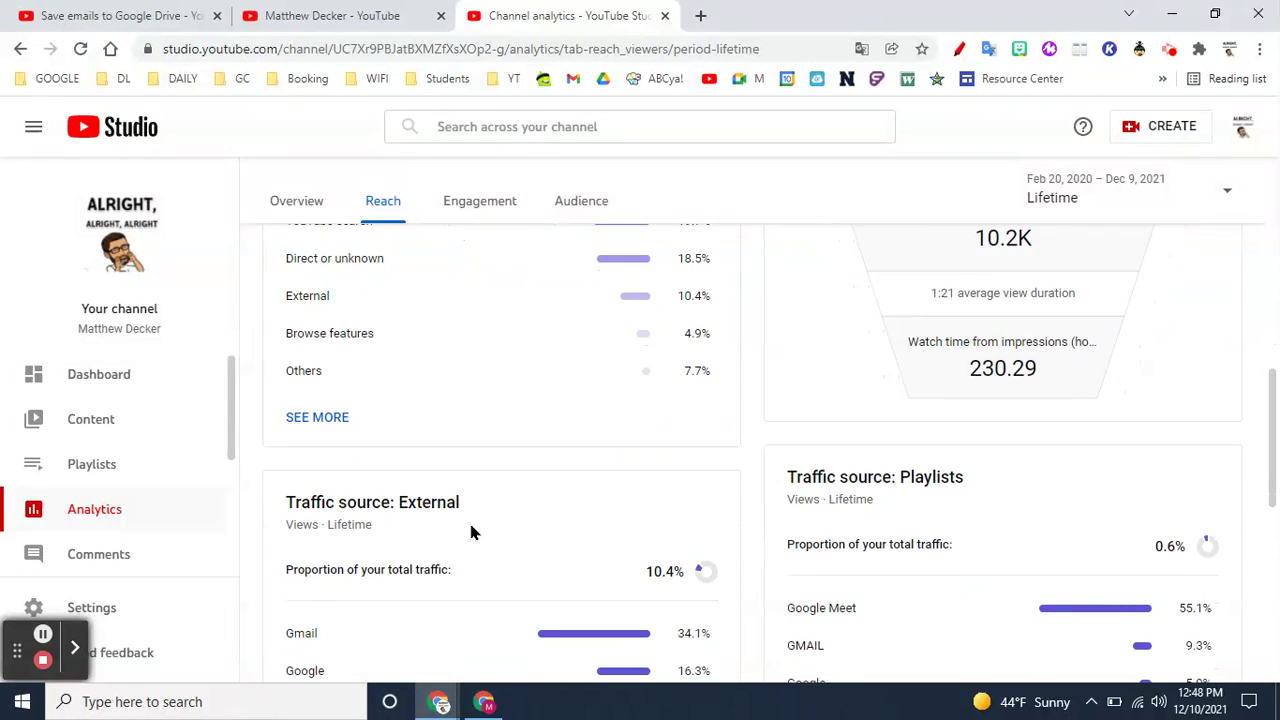
scroll(465, 538, "up", 2)
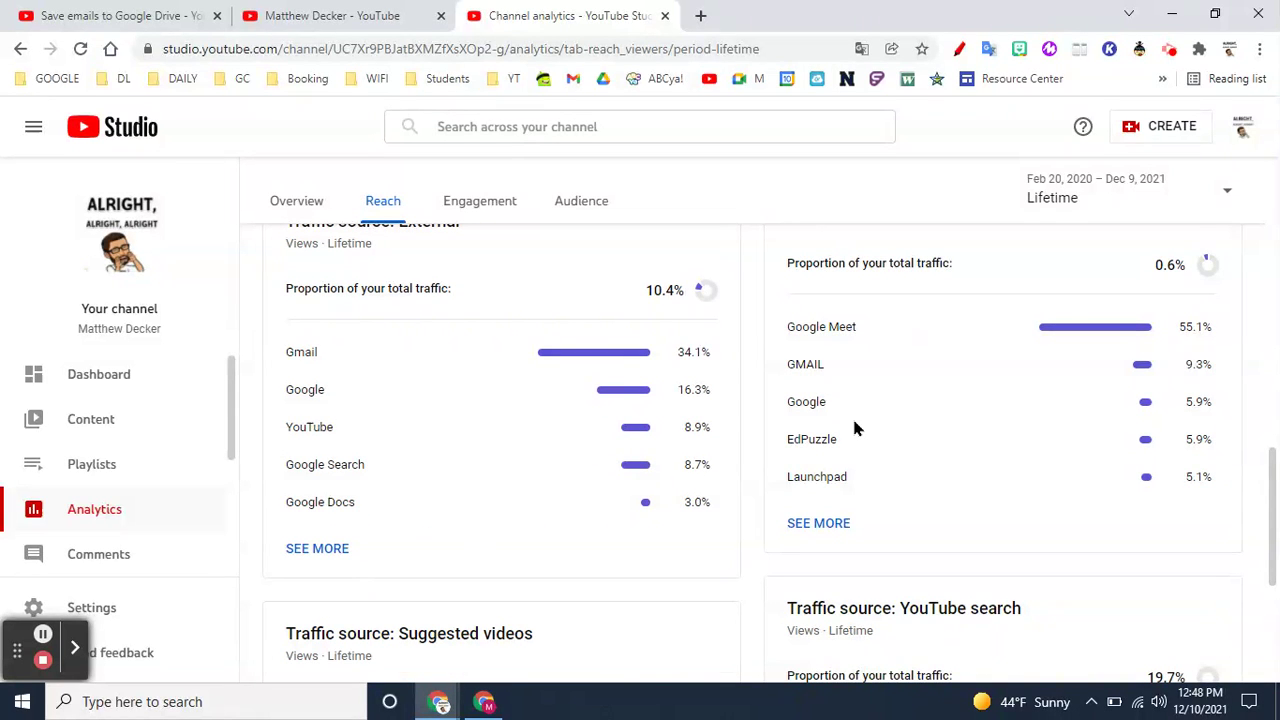
scroll(957, 394, "up", 1)
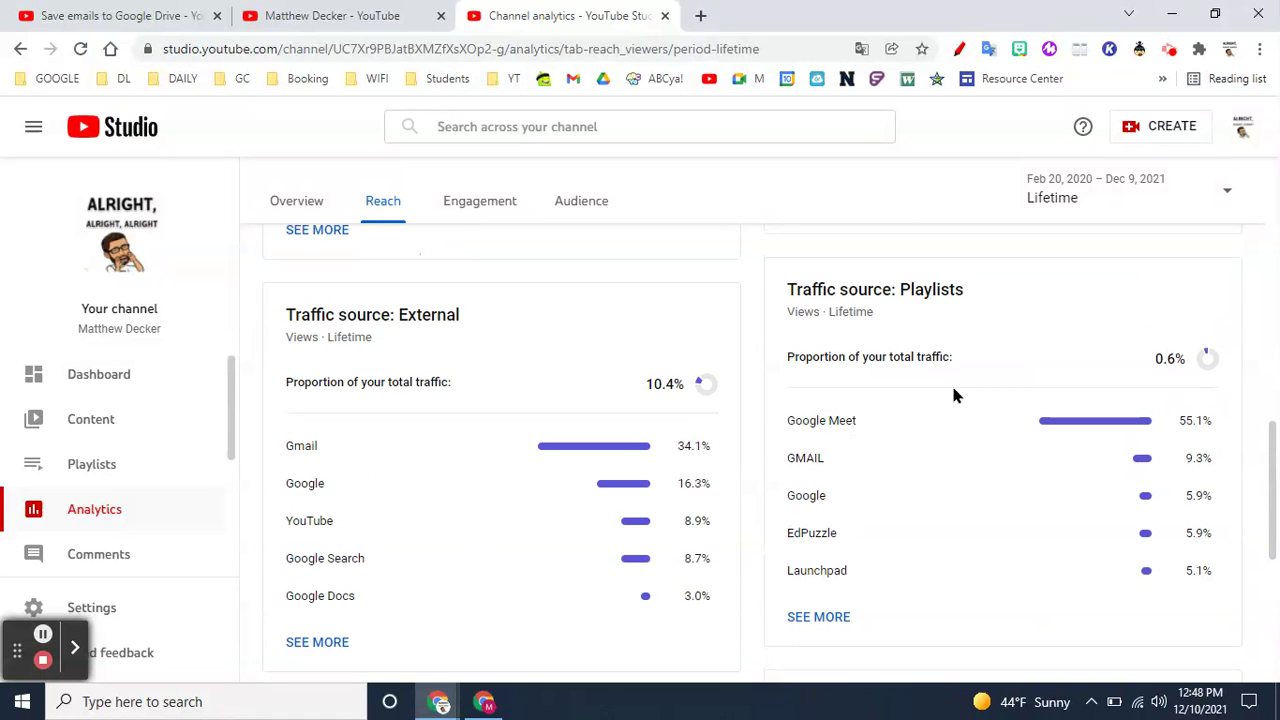
scroll(790, 515, "down", 1)
scroll(790, 515, "down", 3)
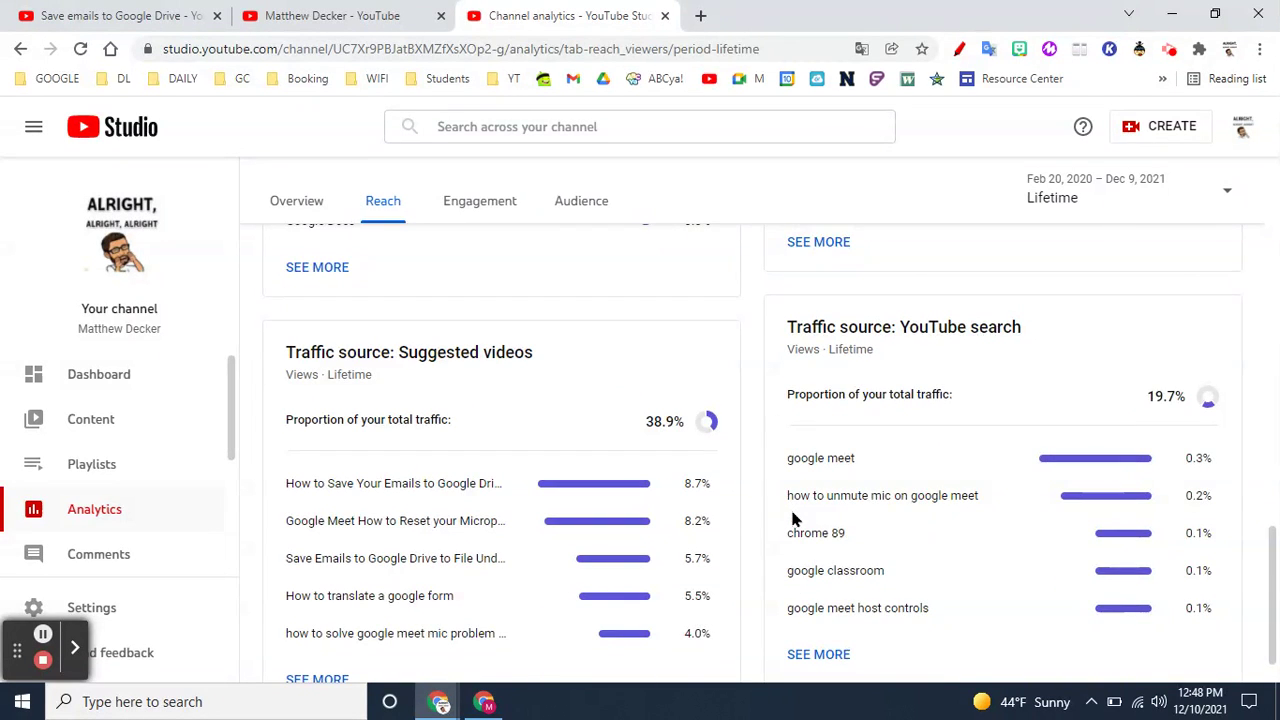
scroll(794, 518, "down", 1)
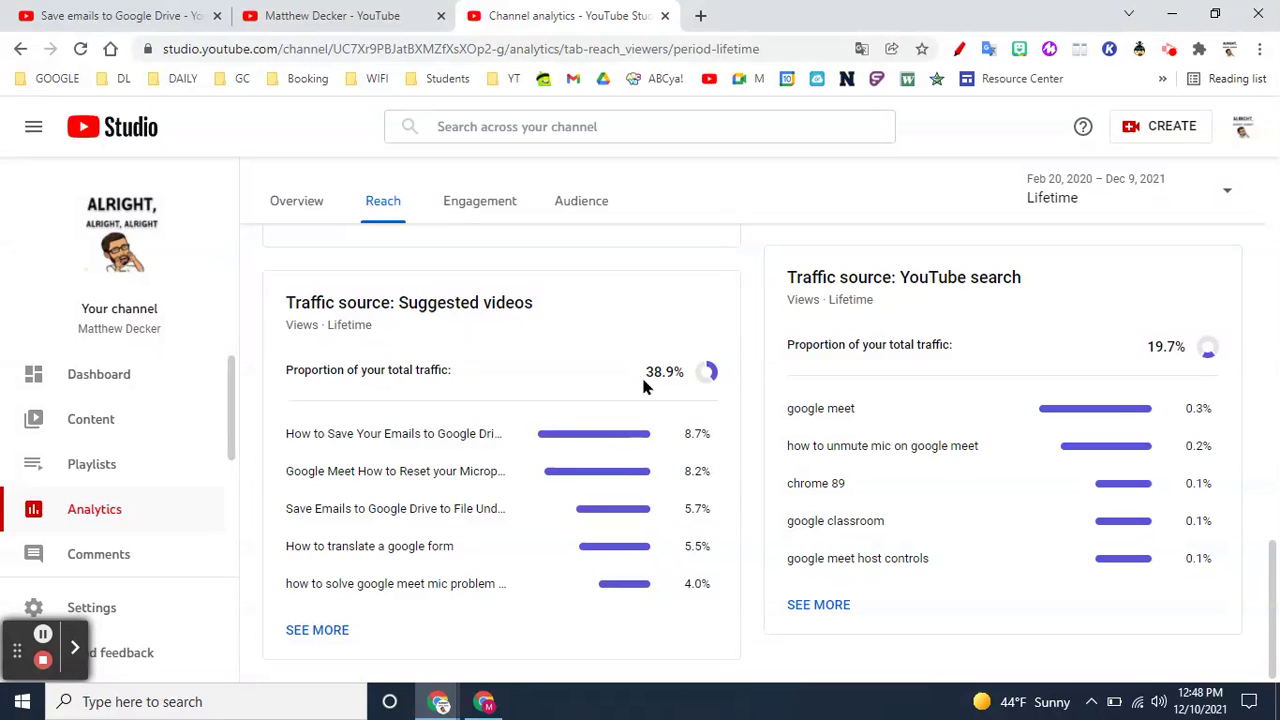
Compare the external and suggested-video traffic shares in the lifetime Reach analytics.
scroll(643, 386, "up", 4)
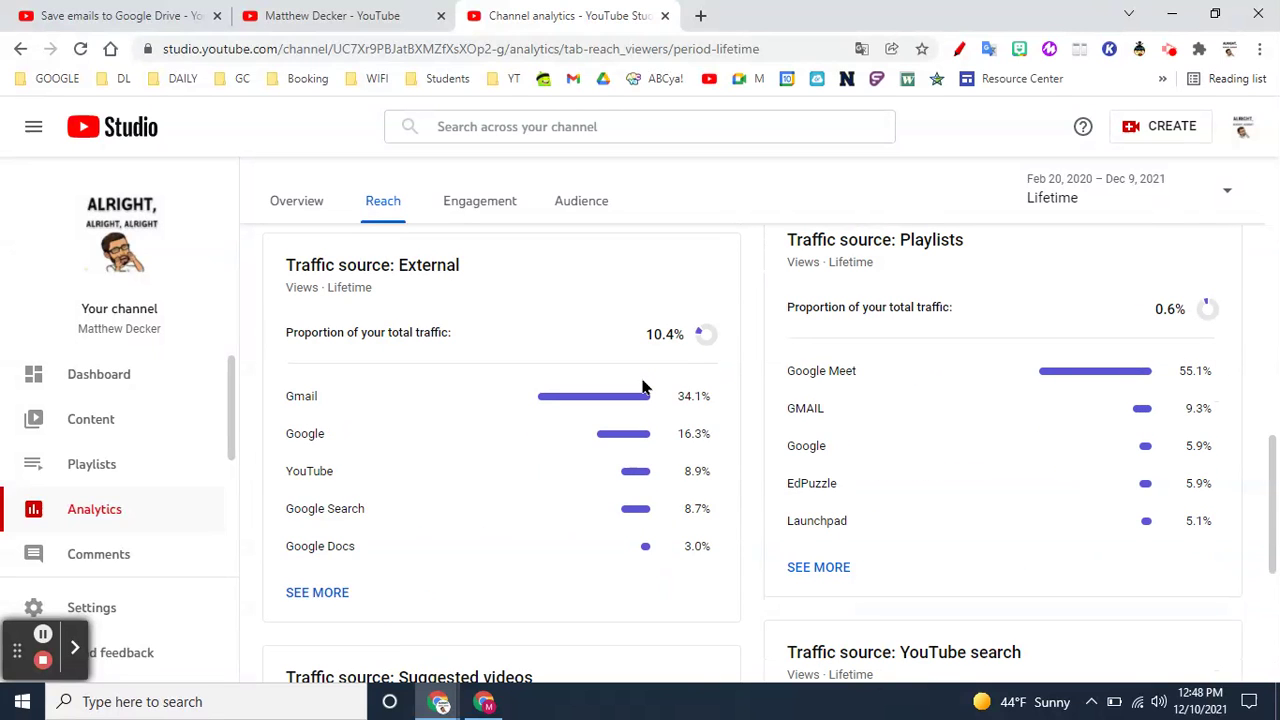
scroll(646, 388, "down", 4)
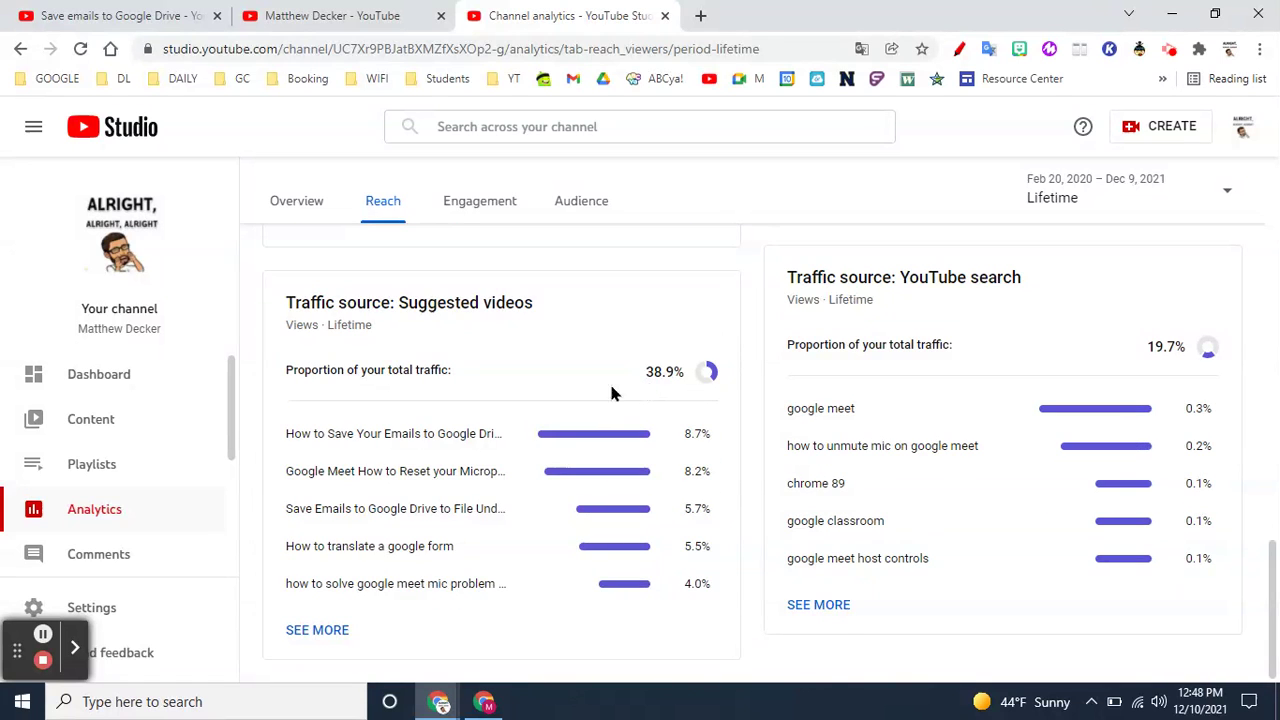
scroll(608, 391, "up", 10)
scroll(604, 391, "up", 3)
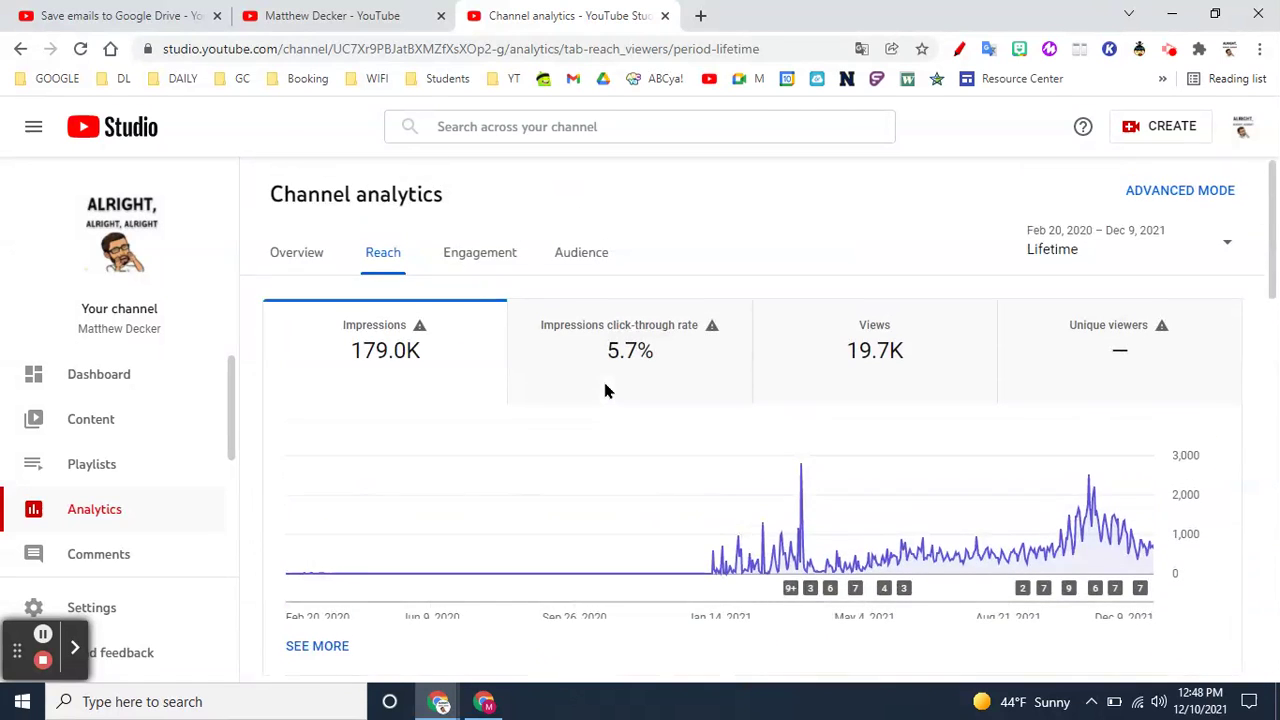
Open the channel's Engagement analytics for the Lifetime date range and examine the watch time and average view duration.
left_click(480, 255)
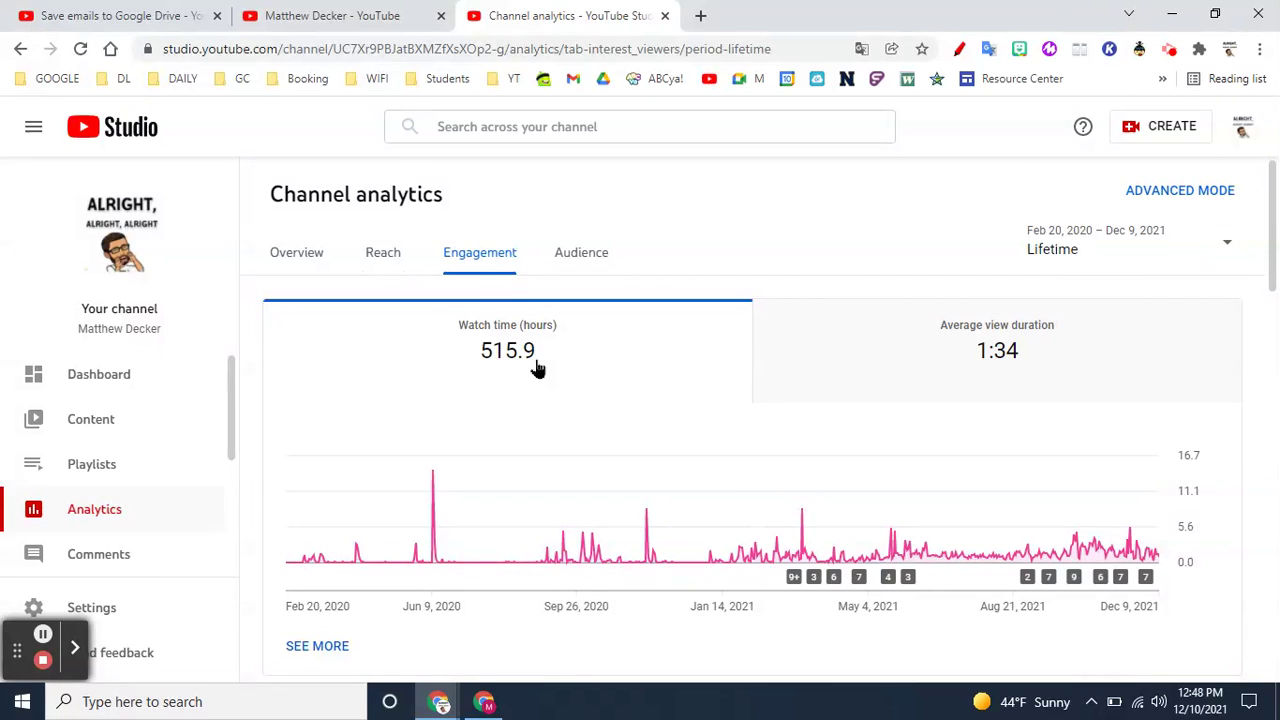
left_click(1100, 252)
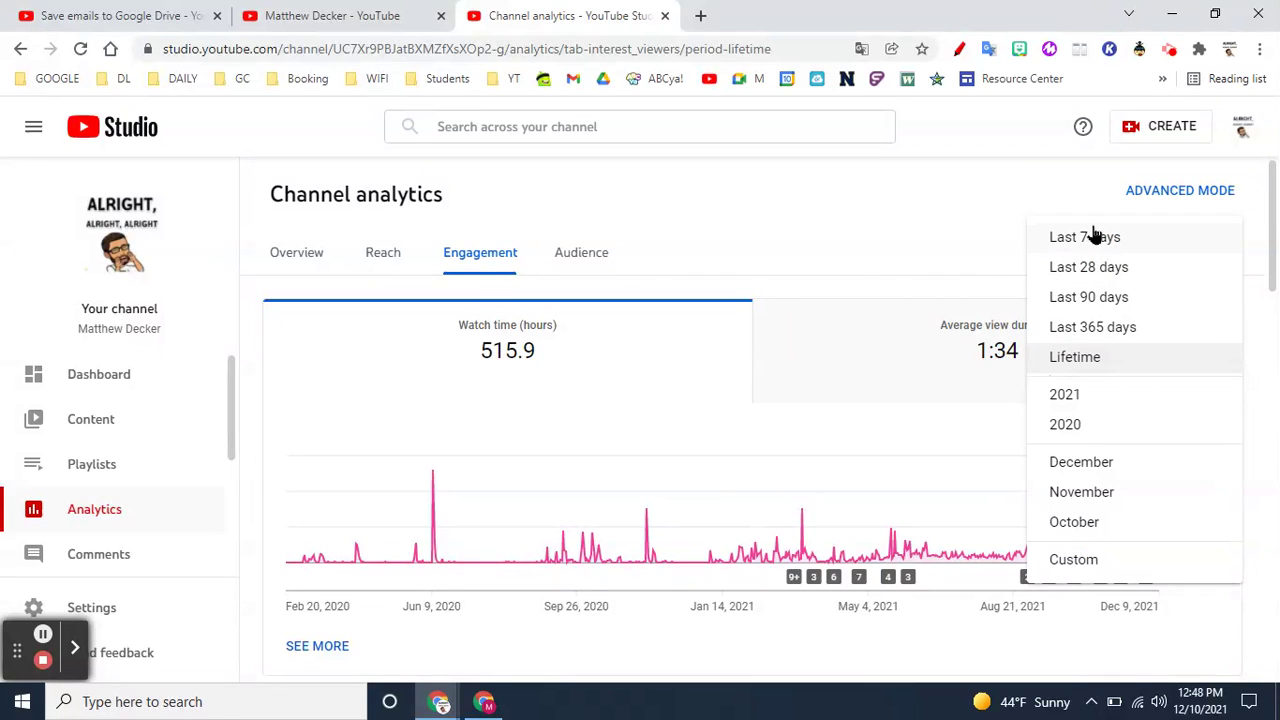
left_click(1088, 357)
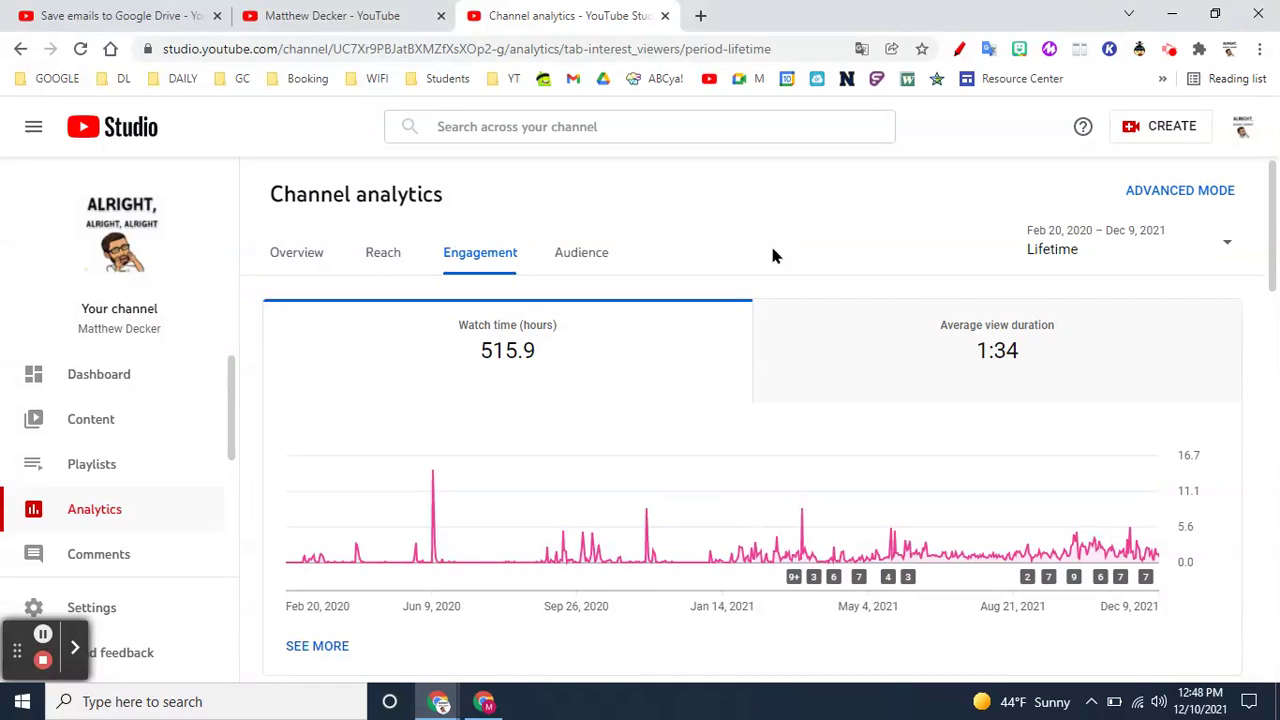
mouse_move(524, 362)
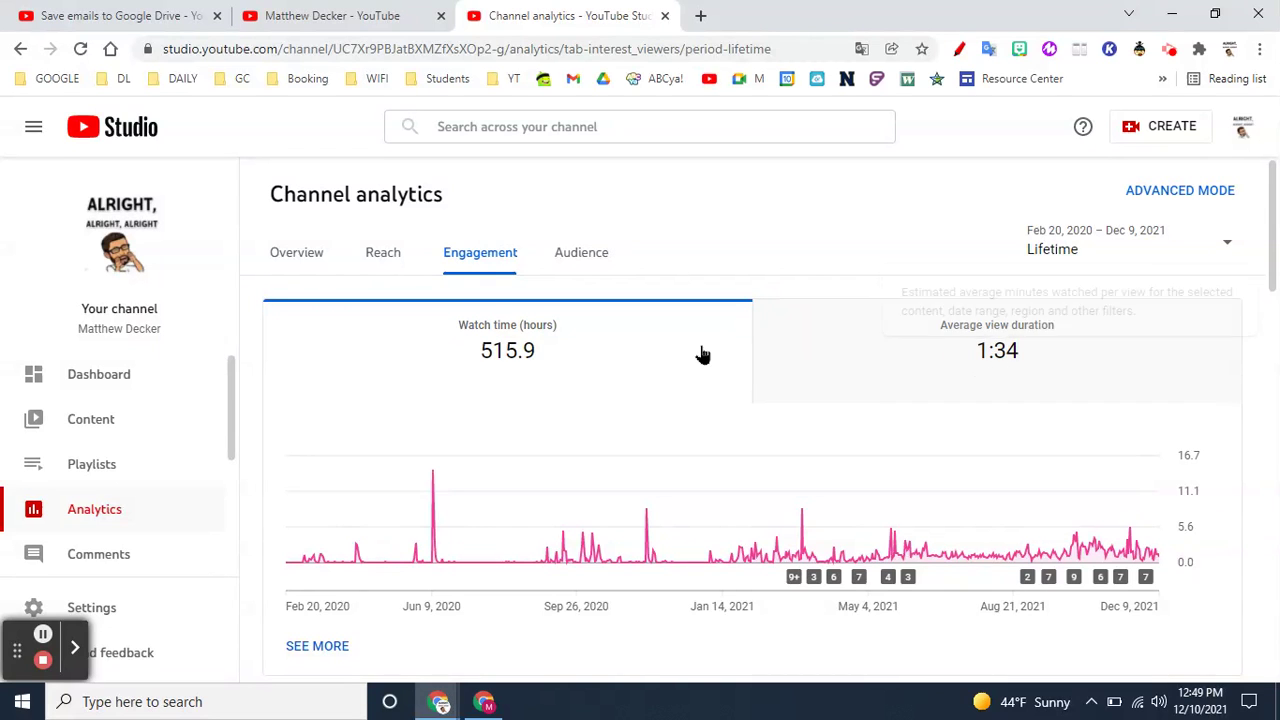
Review the Engagement reports on audience retention, top videos, end screens, playlists and cards.
scroll(701, 354, "down", 3)
scroll(702, 354, "down", 1)
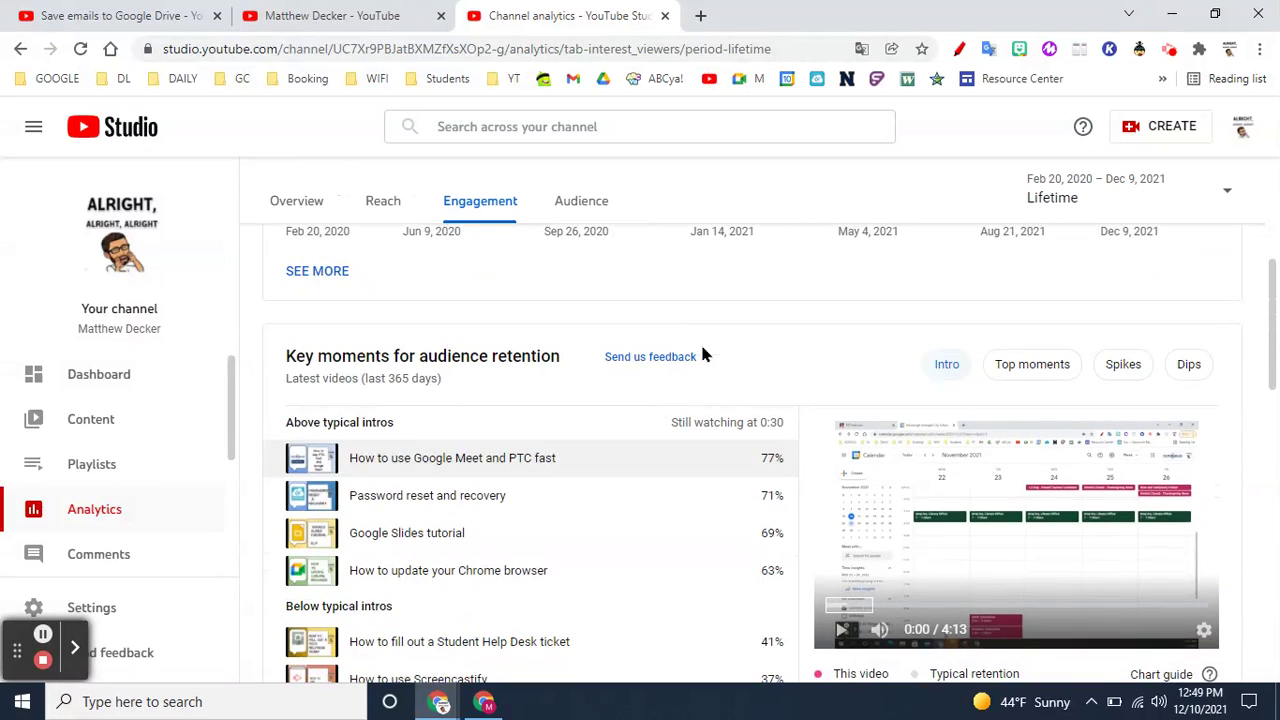
scroll(702, 354, "down", 4)
scroll(702, 354, "down", 3)
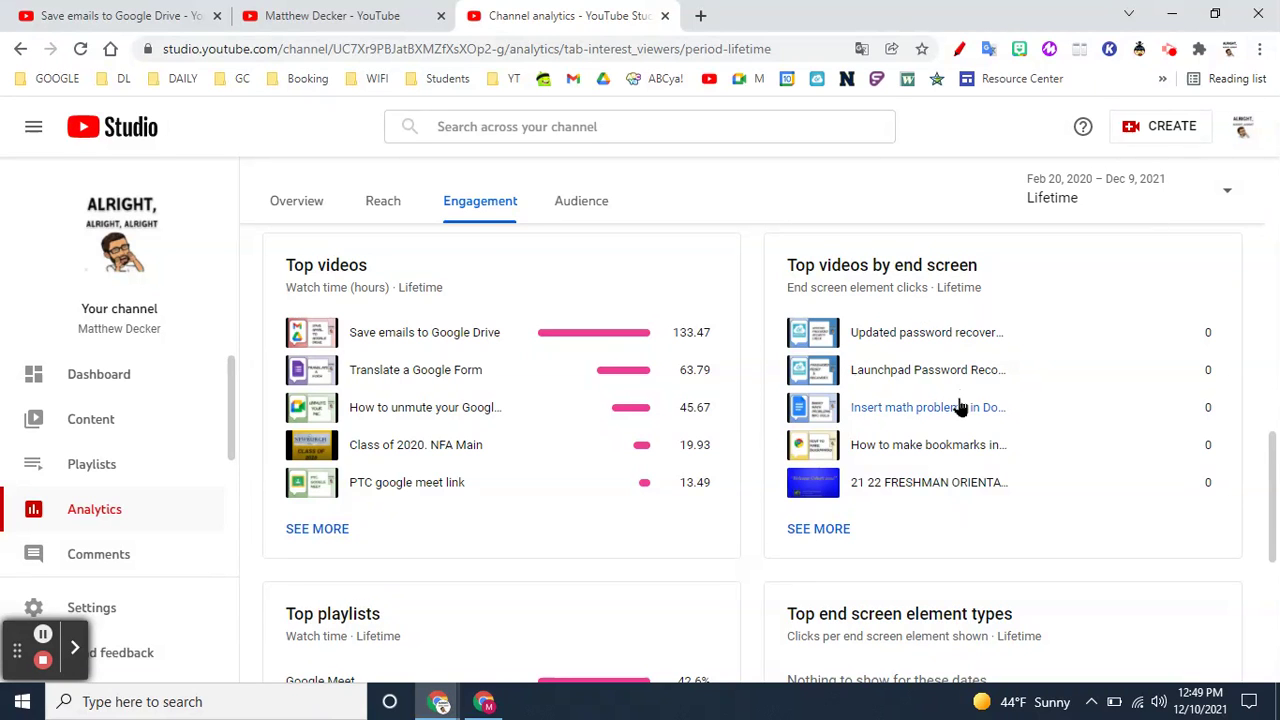
scroll(955, 412, "down", 1)
scroll(940, 395, "up", 1)
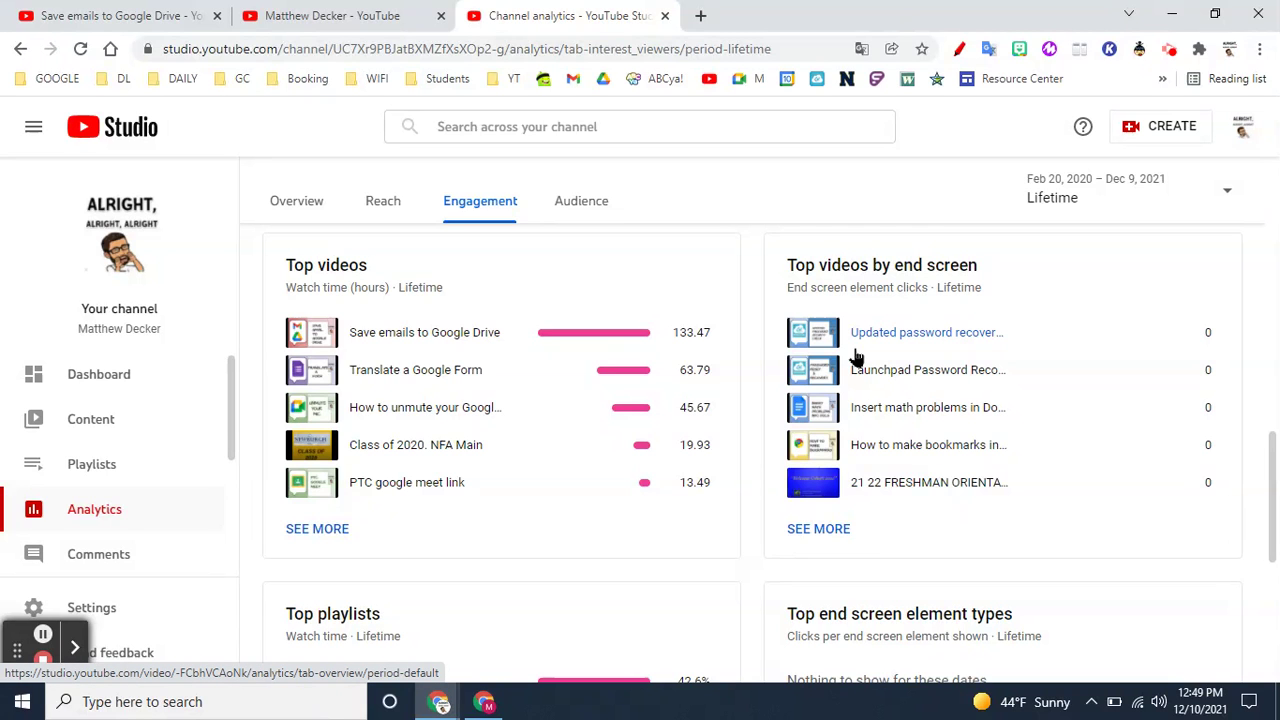
scroll(855, 355, "down", 5)
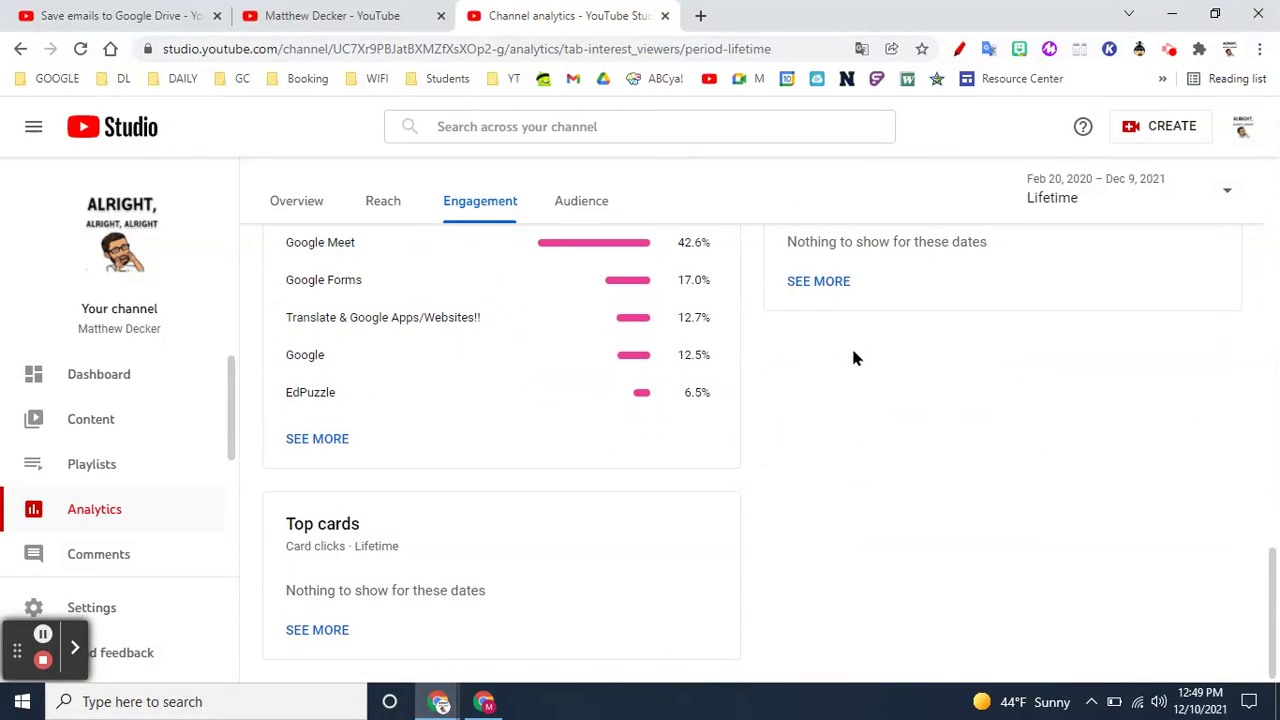
scroll(855, 358, "up", 1)
scroll(540, 405, "down", 1)
scroll(543, 517, "up", 10)
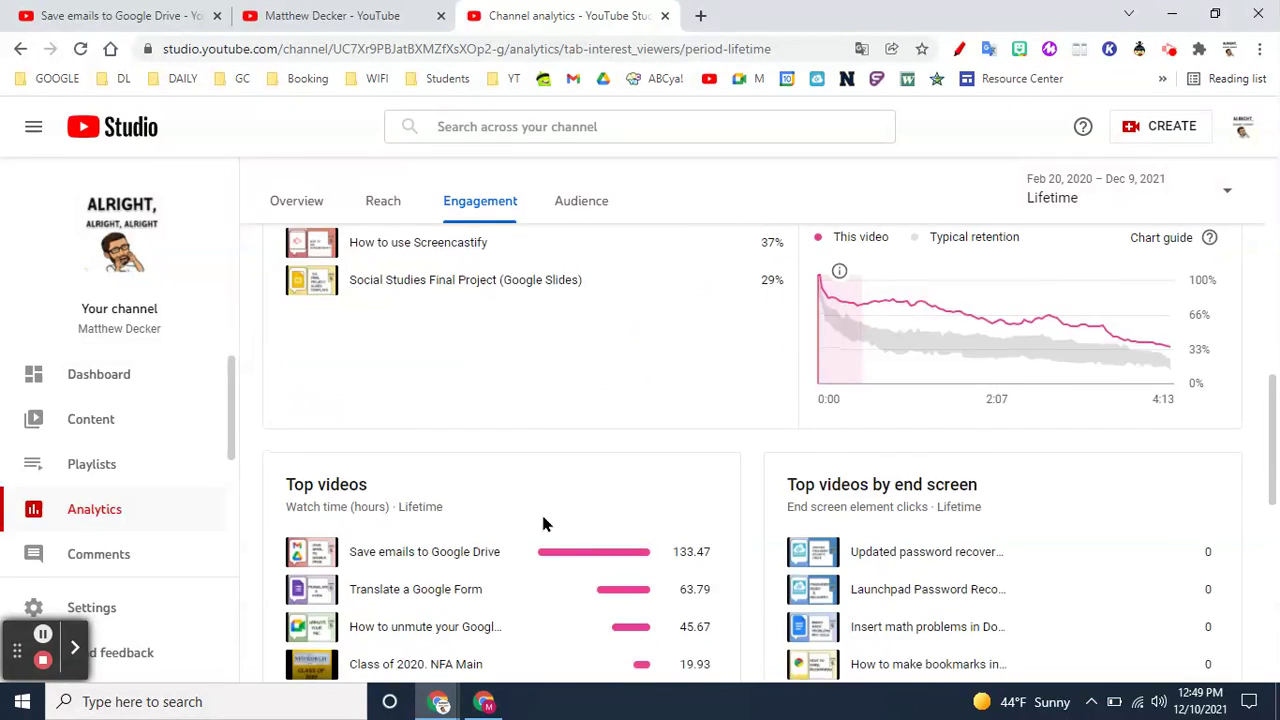
scroll(543, 522, "up", 1)
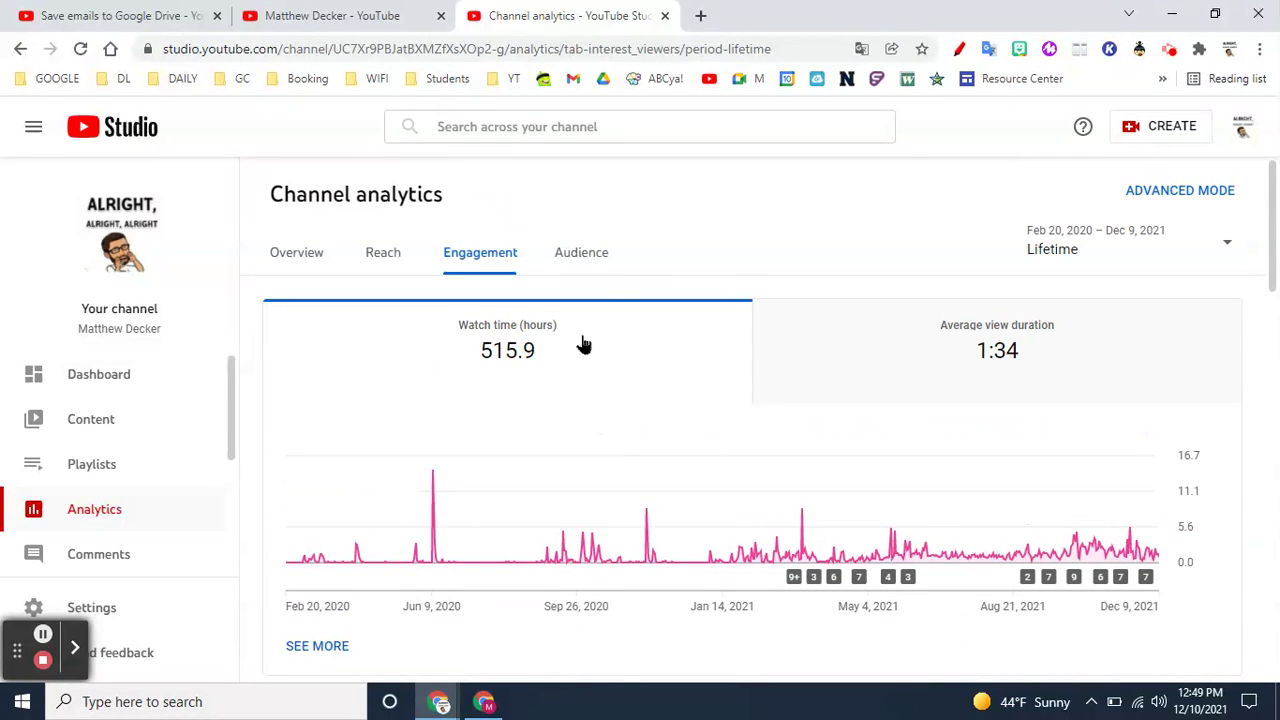
Open the channel's Audience analytics and compare the unique viewers chart with the returning viewers chart.
left_click(603, 259)
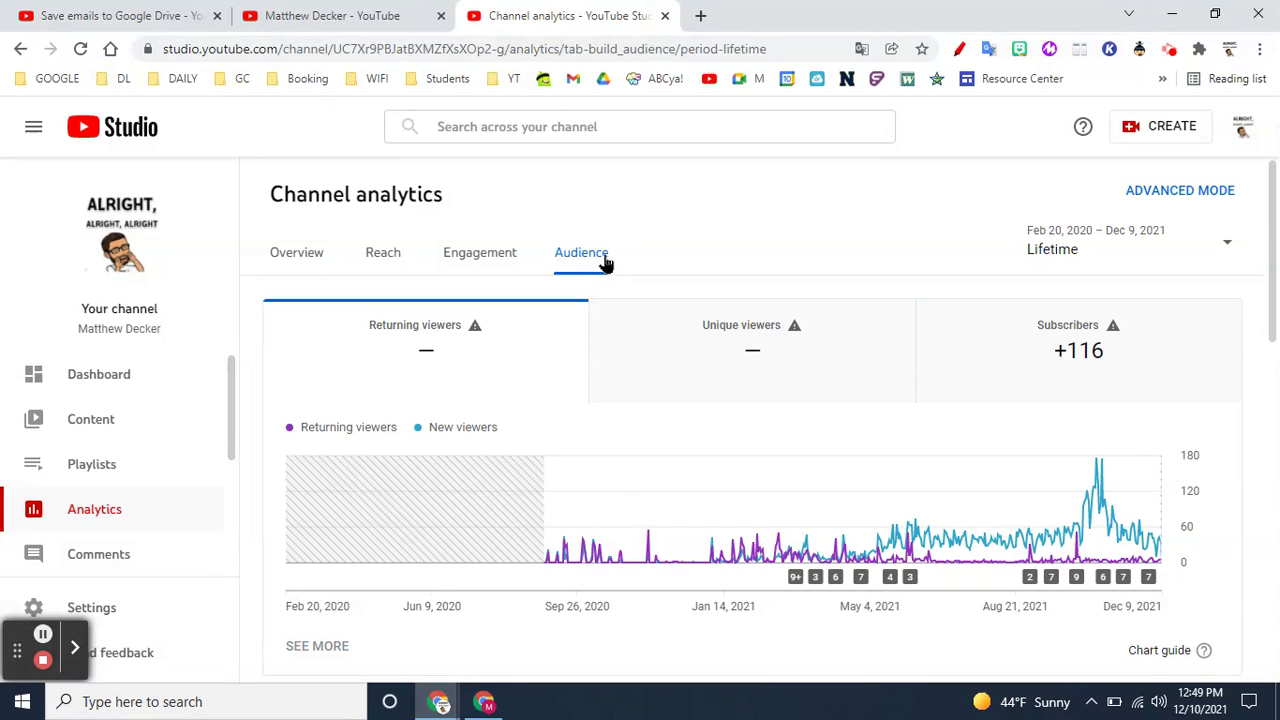
left_click(723, 352)
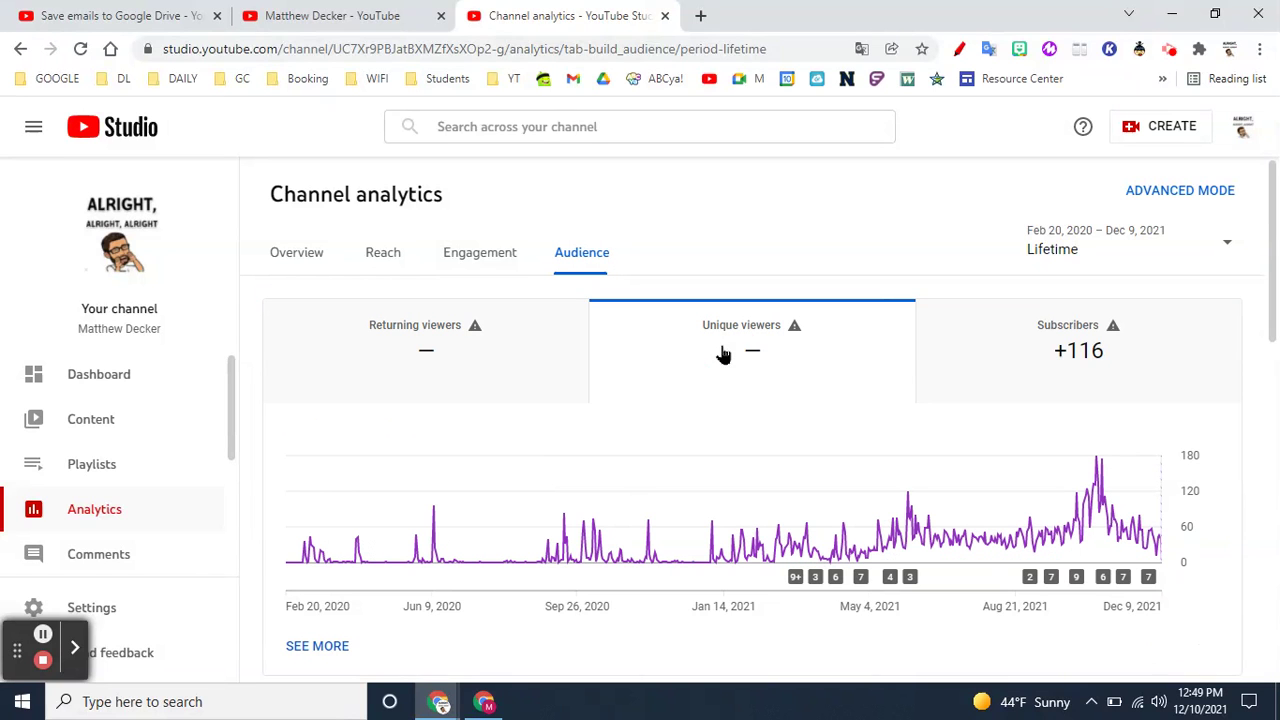
left_click(504, 349)
Examine the lifetime watch time split by subscription status and the viewers' age and gender breakdown.
scroll(508, 350, "down", 3)
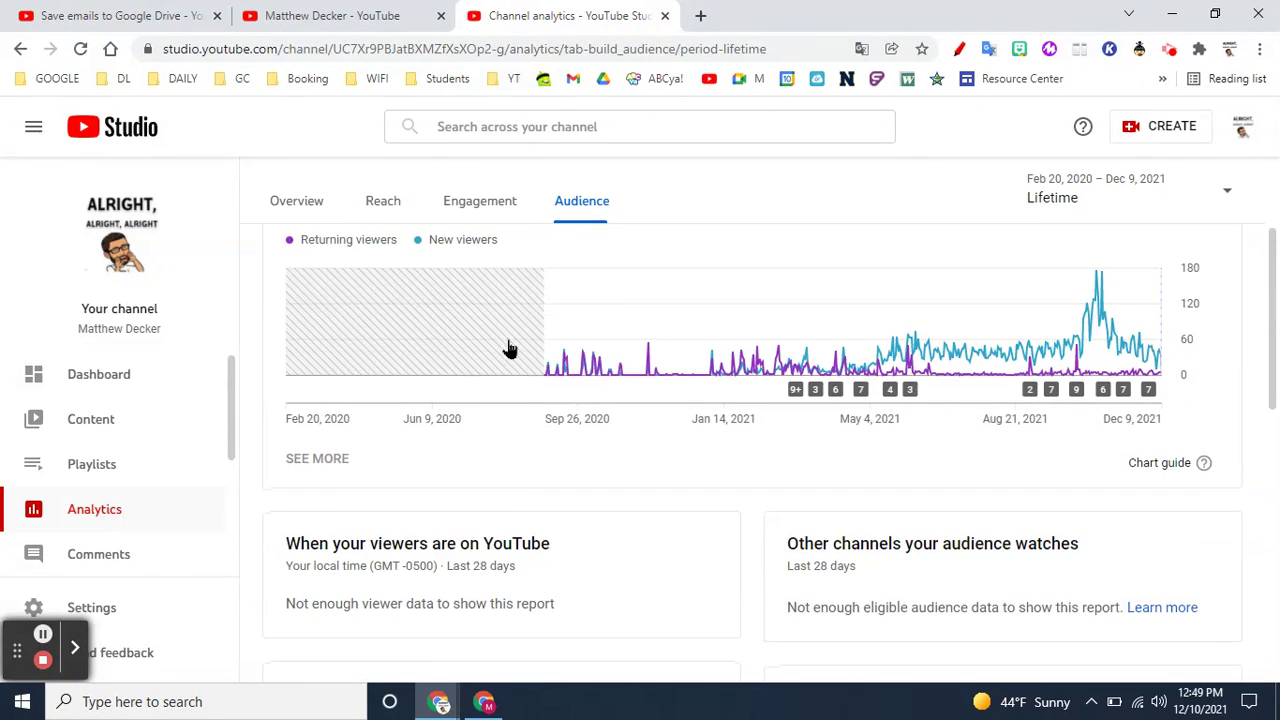
scroll(515, 350, "down", 5)
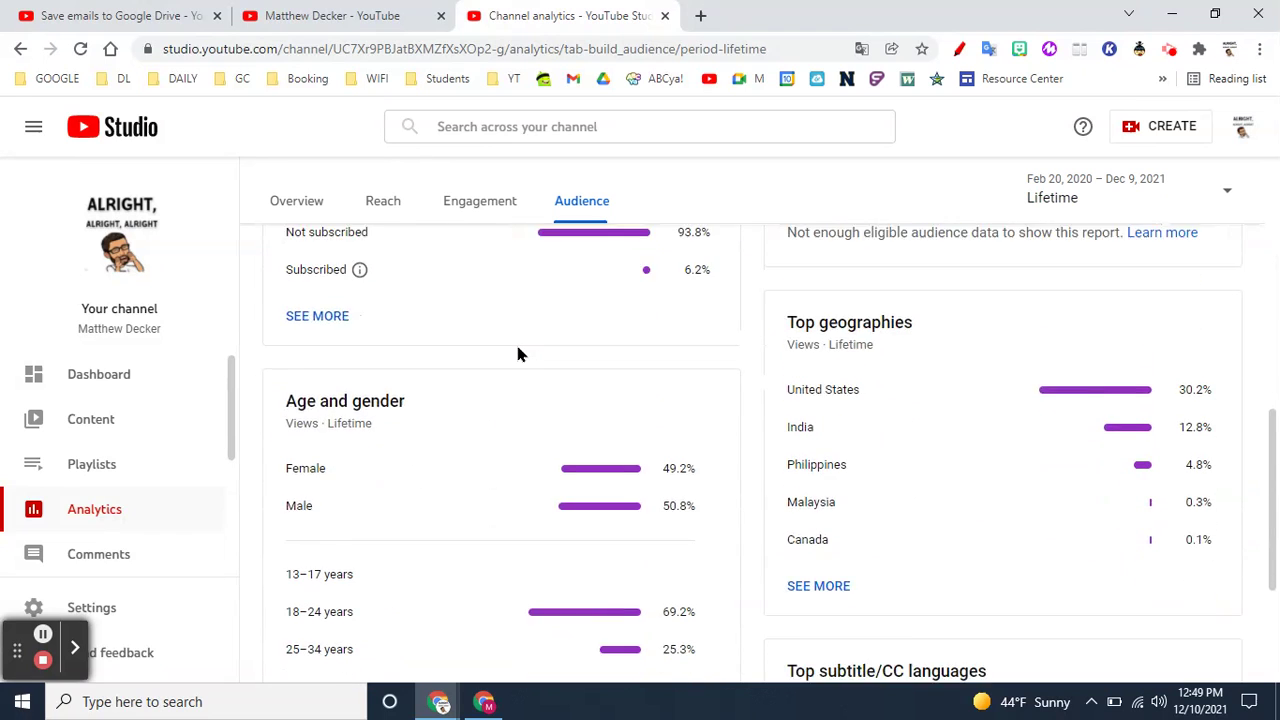
scroll(517, 353, "up", 3)
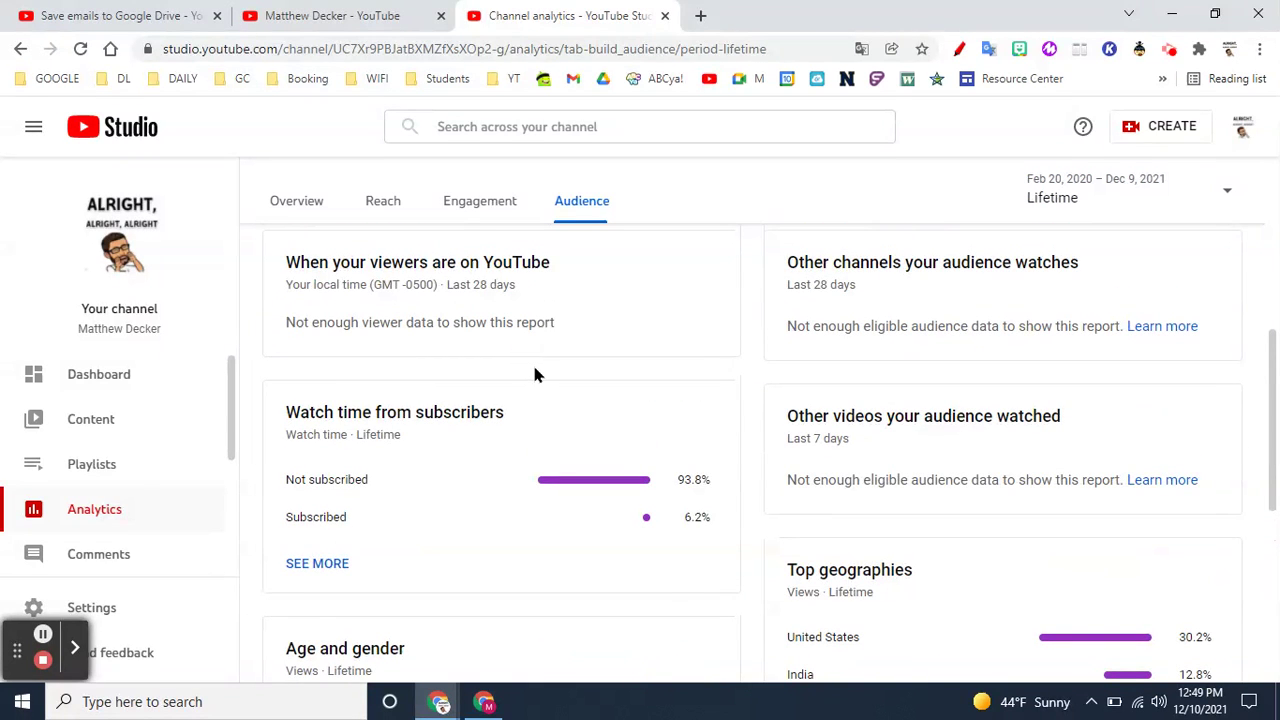
scroll(531, 371, "down", 1)
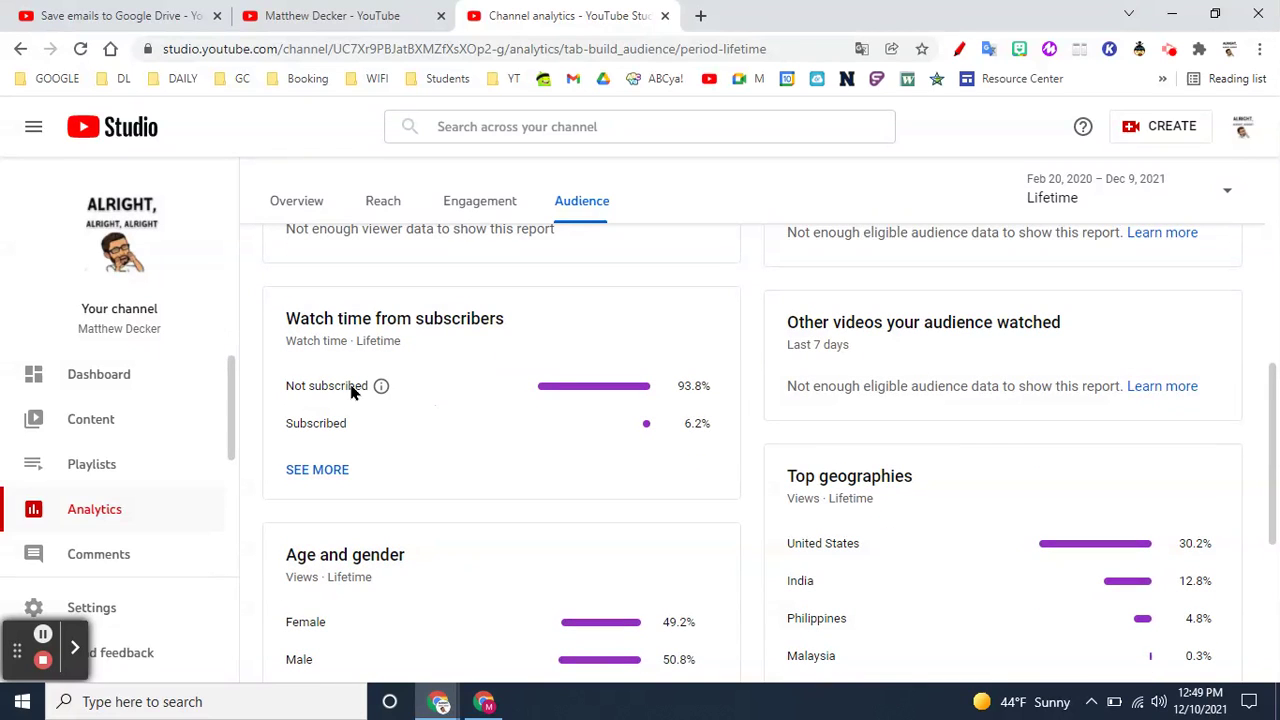
mouse_move(355, 432)
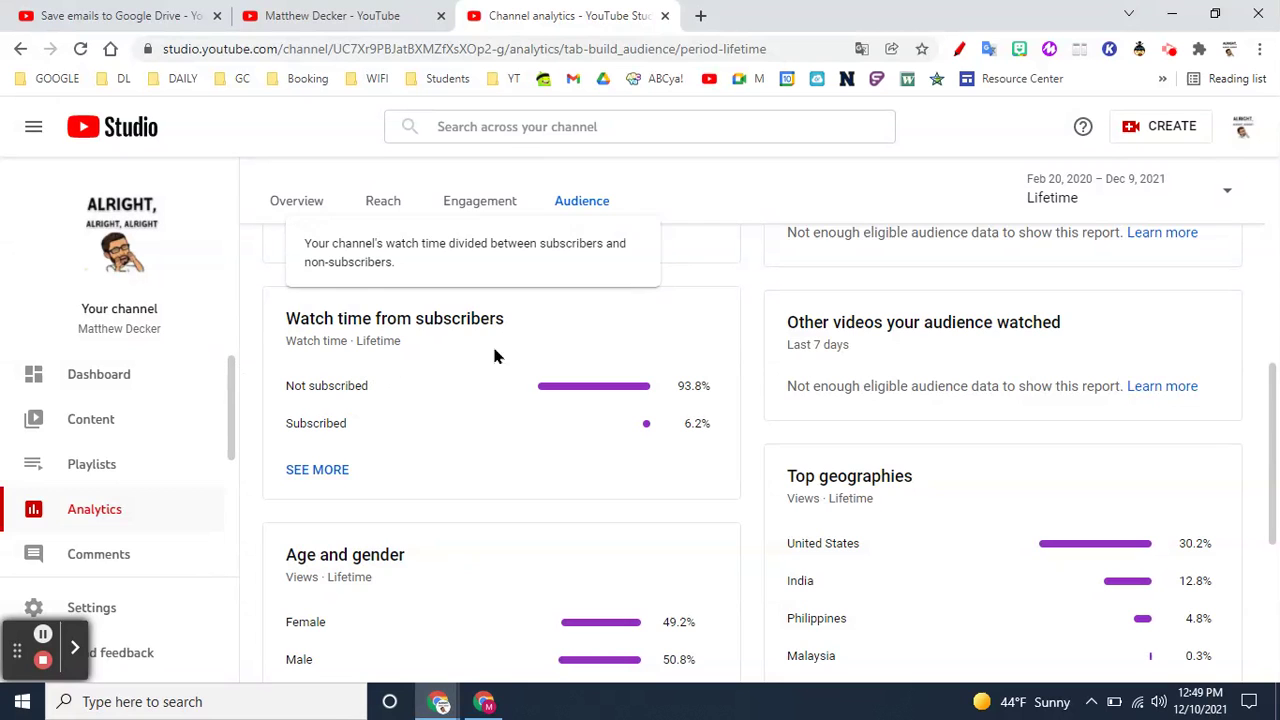
scroll(507, 381, "down", 2)
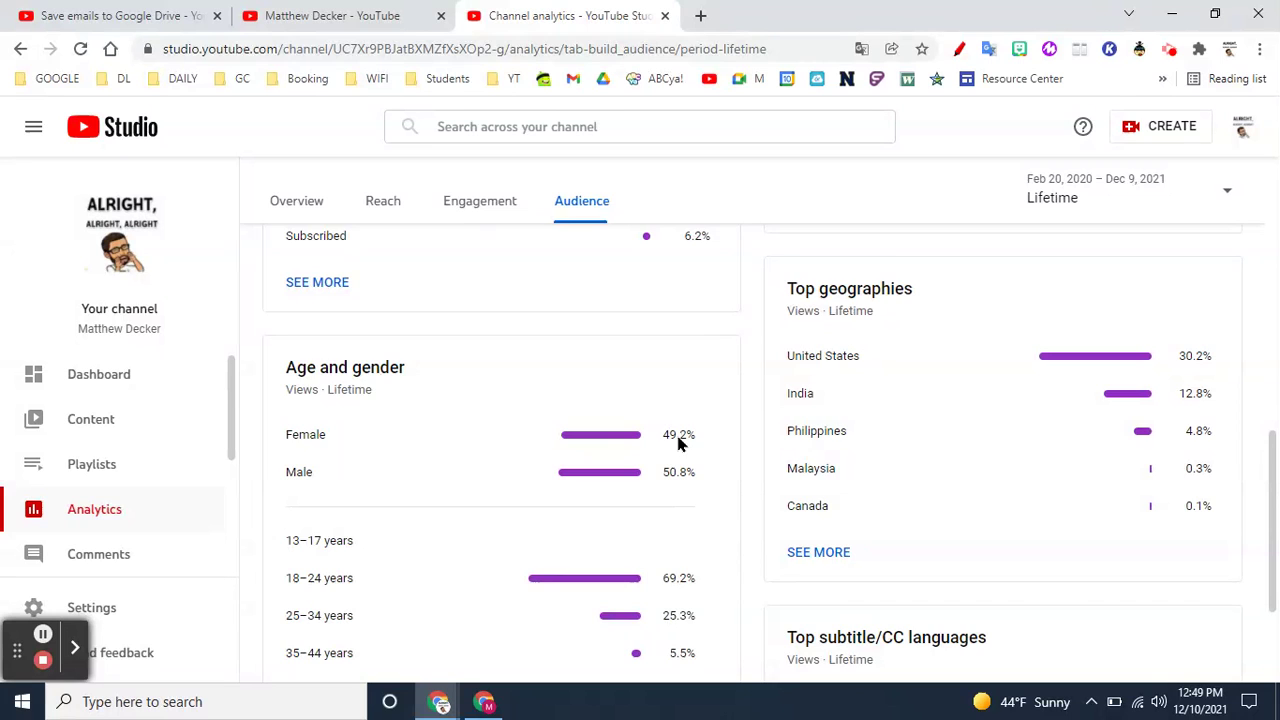
scroll(680, 444, "down", 1)
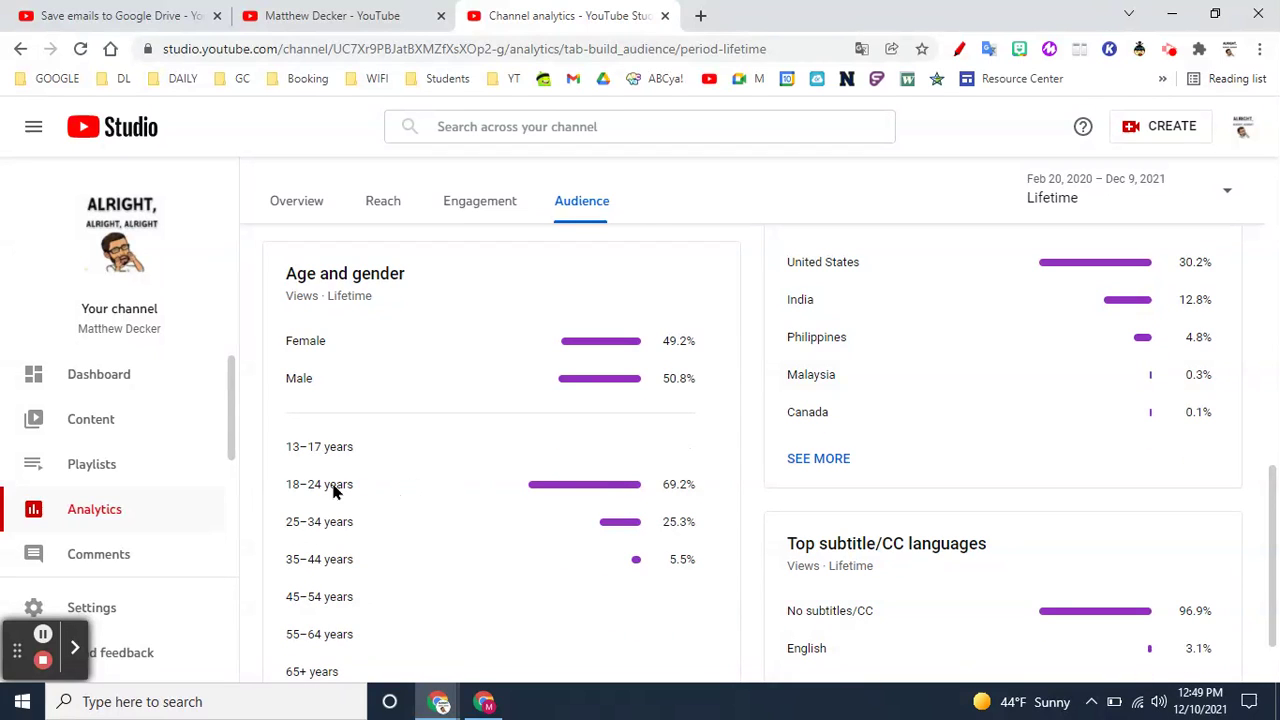
scroll(336, 490, "down", 1)
scroll(336, 490, "up", 2)
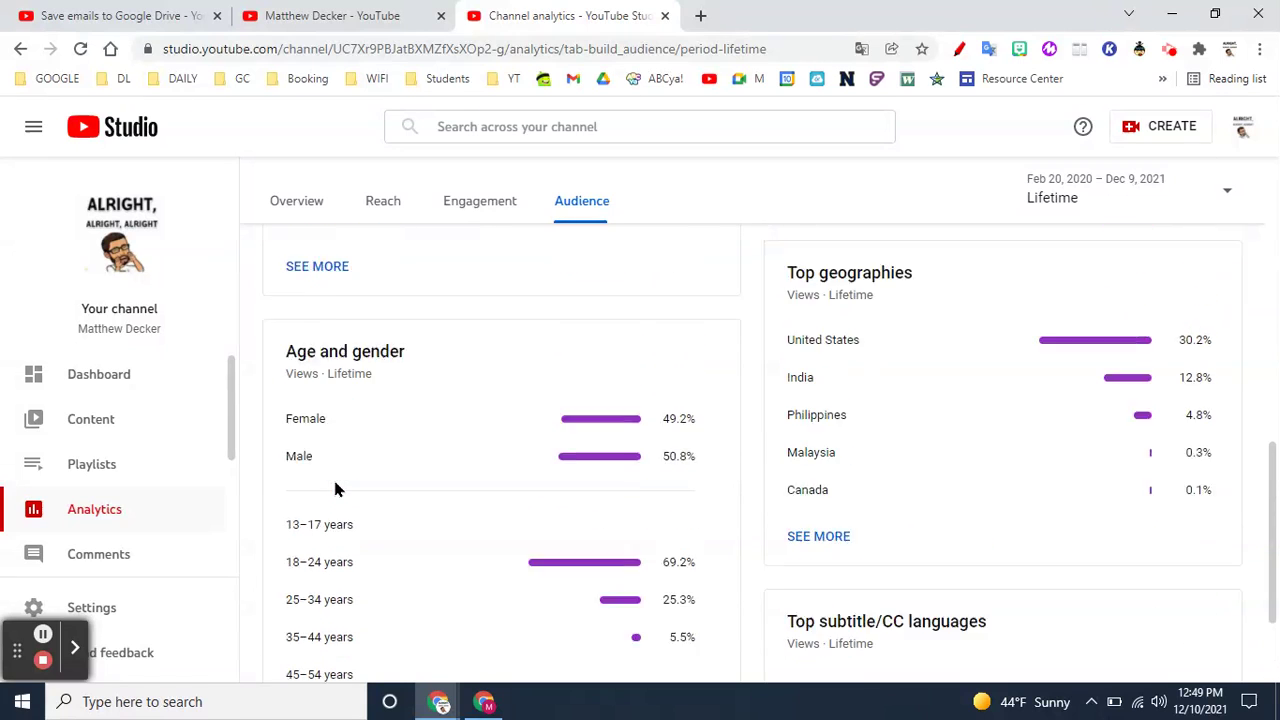
Open the full Top geographies report and examine views, average view duration and watch time per country.
mouse_move(826, 308)
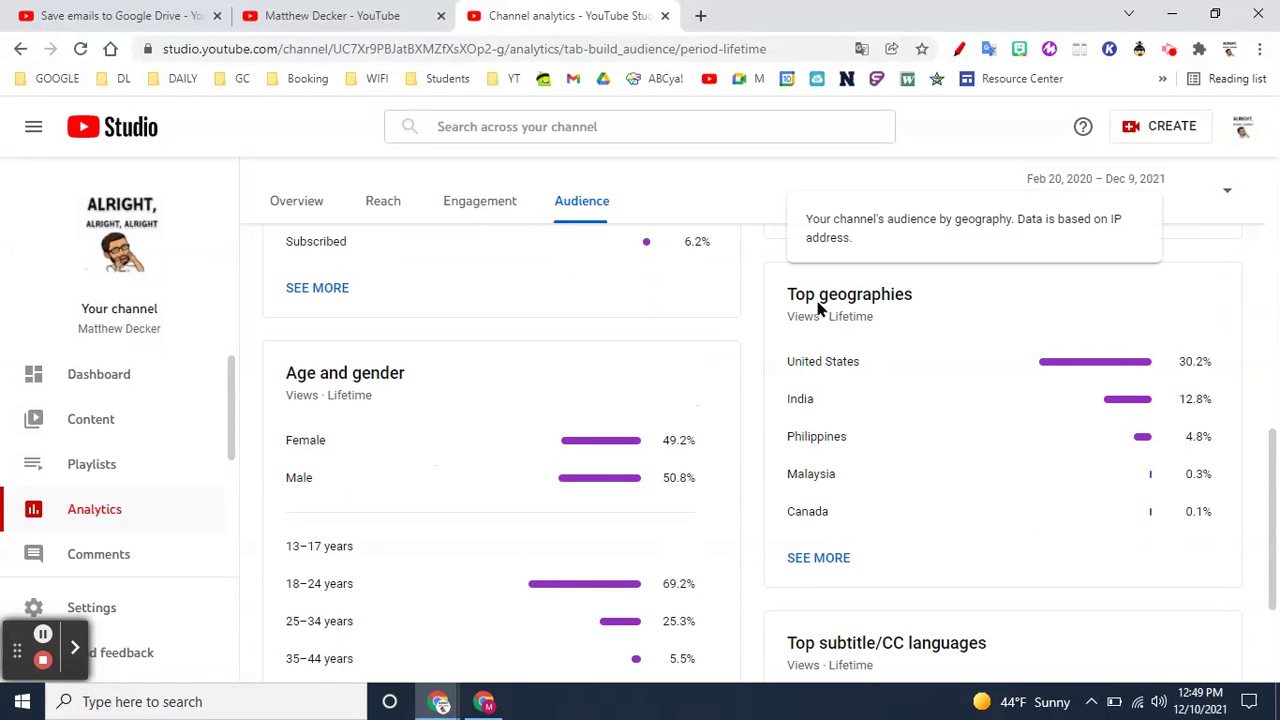
left_click(800, 558)
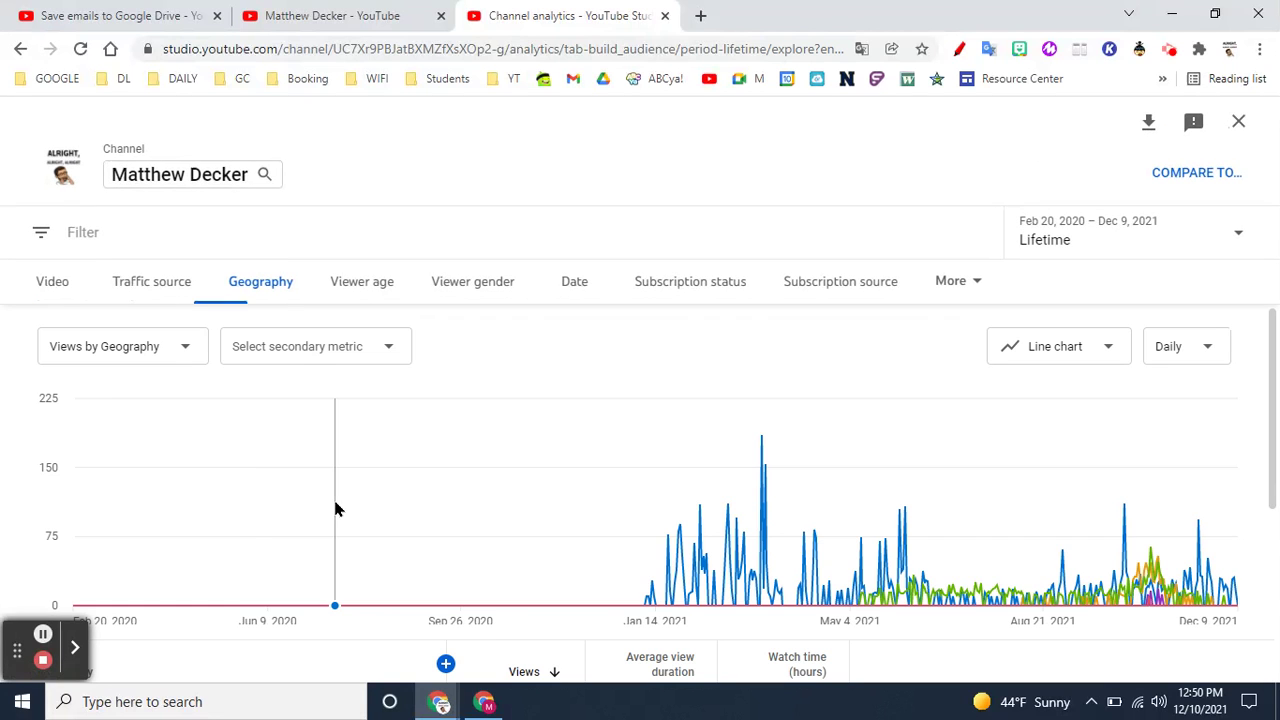
scroll(510, 438, "down", 3)
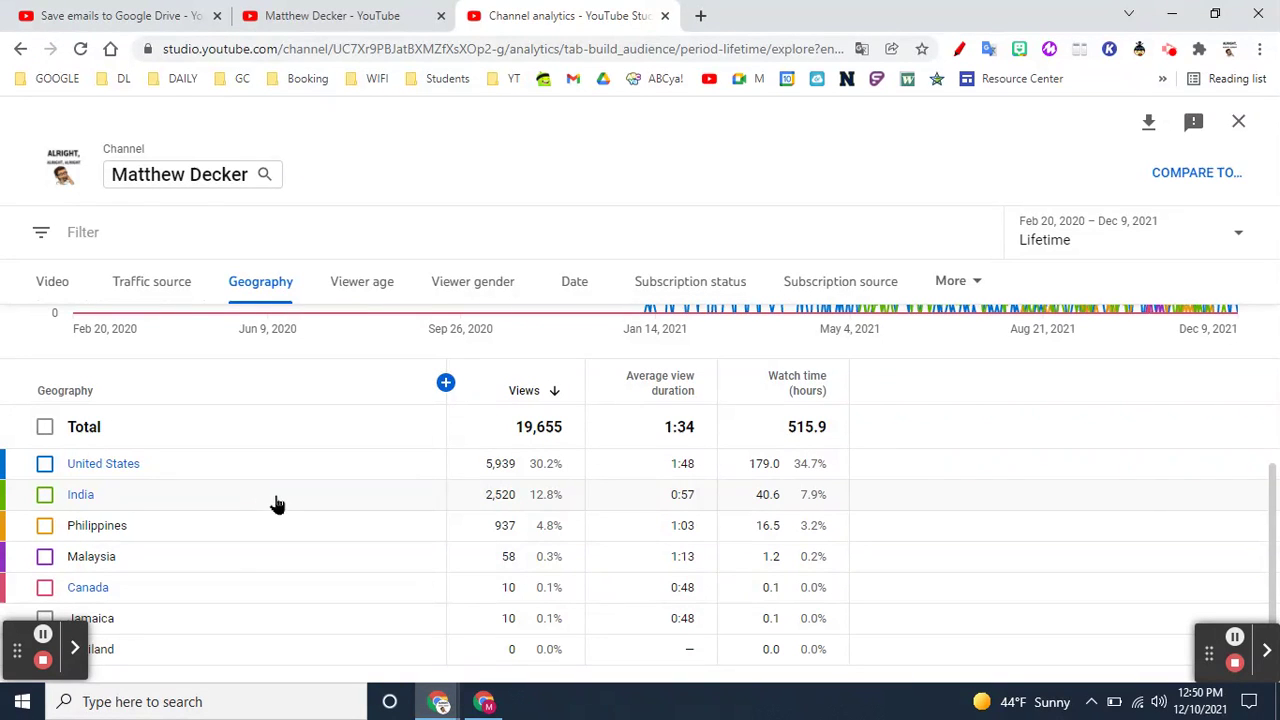
scroll(275, 503, "down", 1)
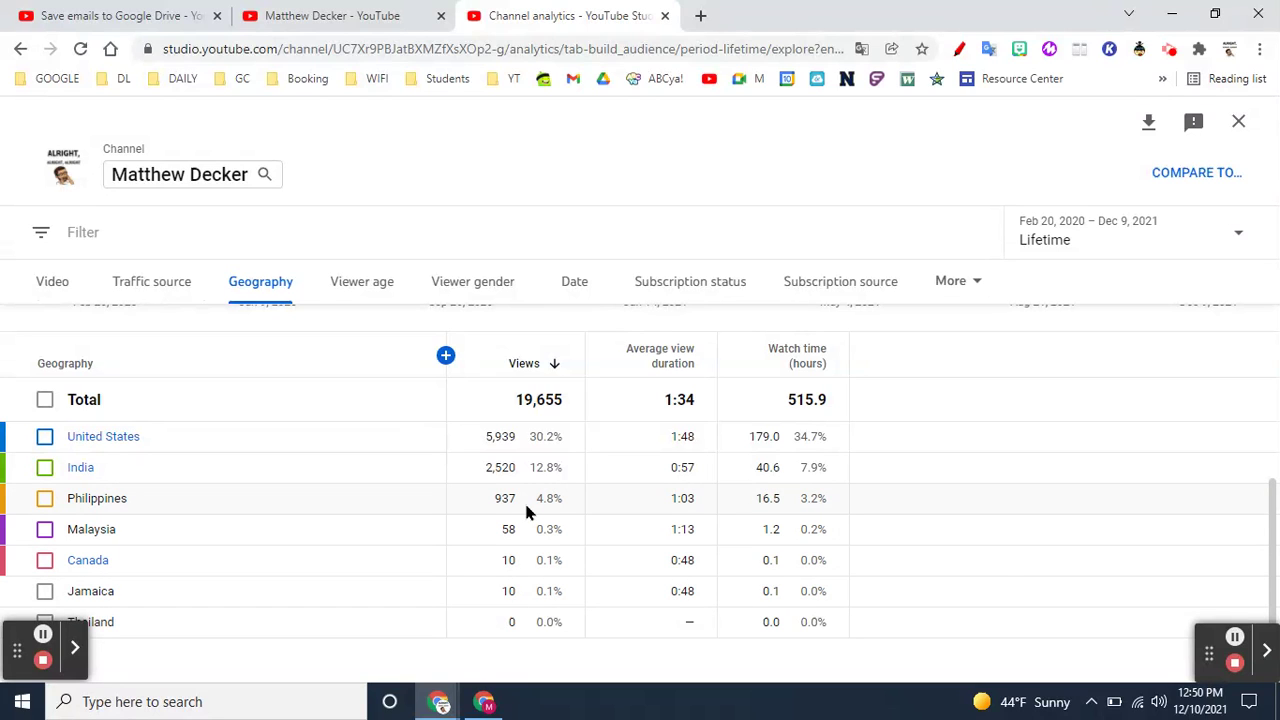
Leave the geography report and open the bookmarked Analytics home page of the channel.
left_click(20, 48)
left_click(22, 50)
scroll(804, 440, "up", 3)
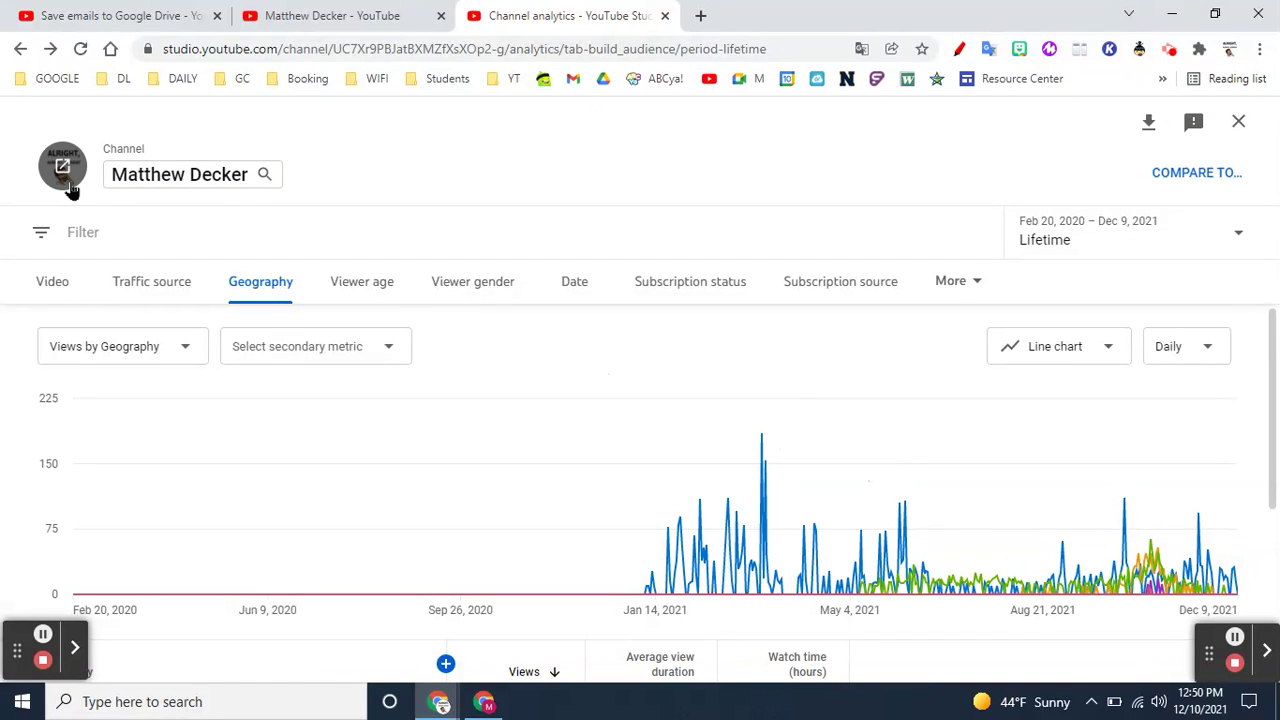
left_click(505, 78)
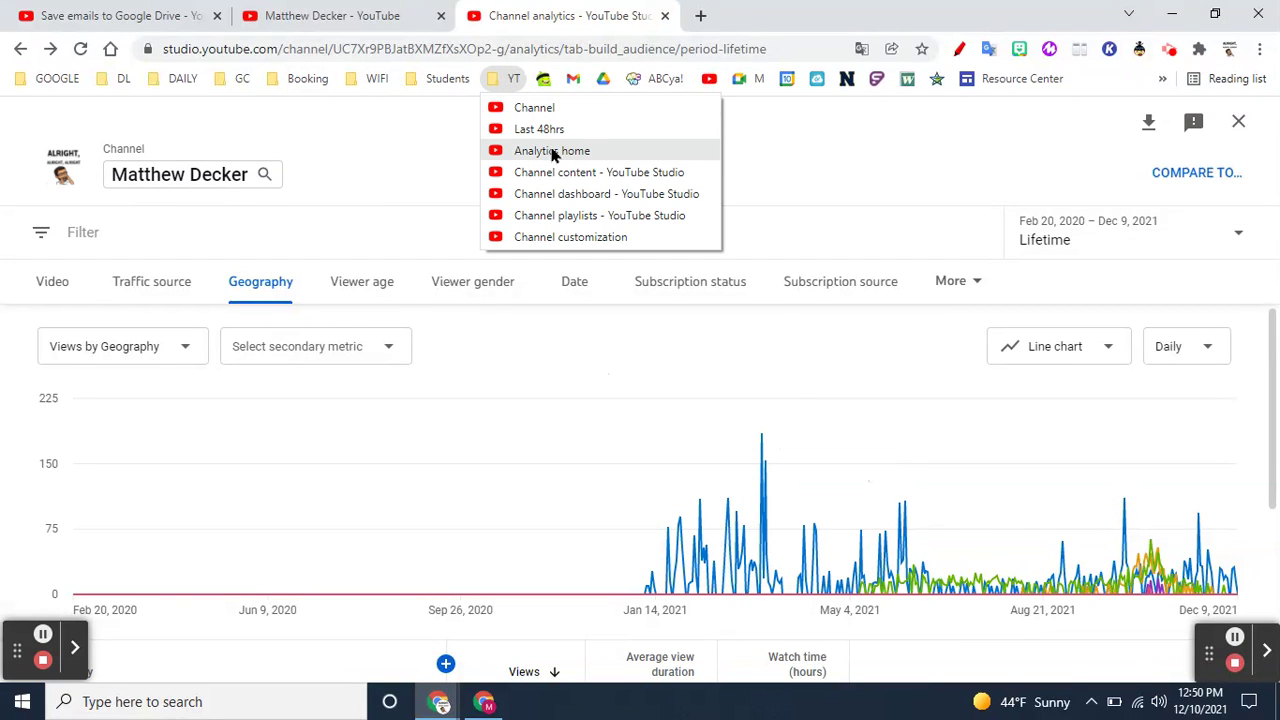
left_click(545, 151)
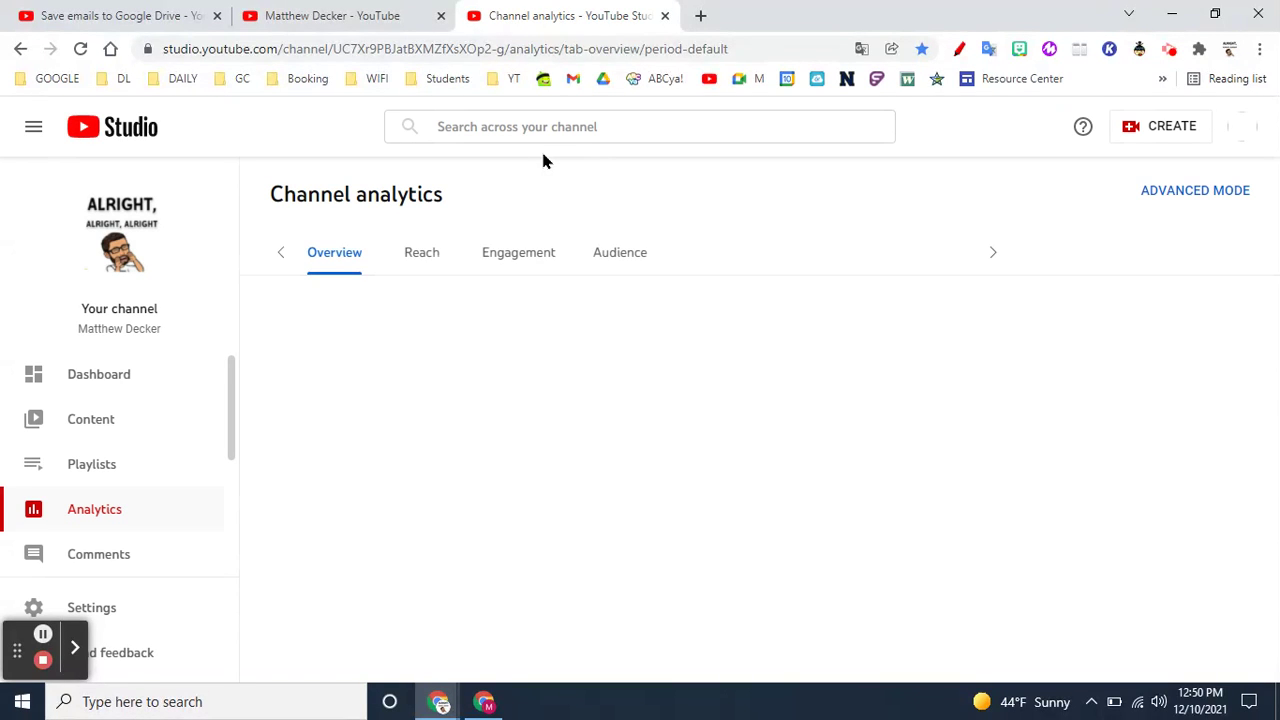
Switch to the "Save emails to Google Drive" video page and examine its view count, likes, subscriber count and Analytics option.
left_click(97, 15)
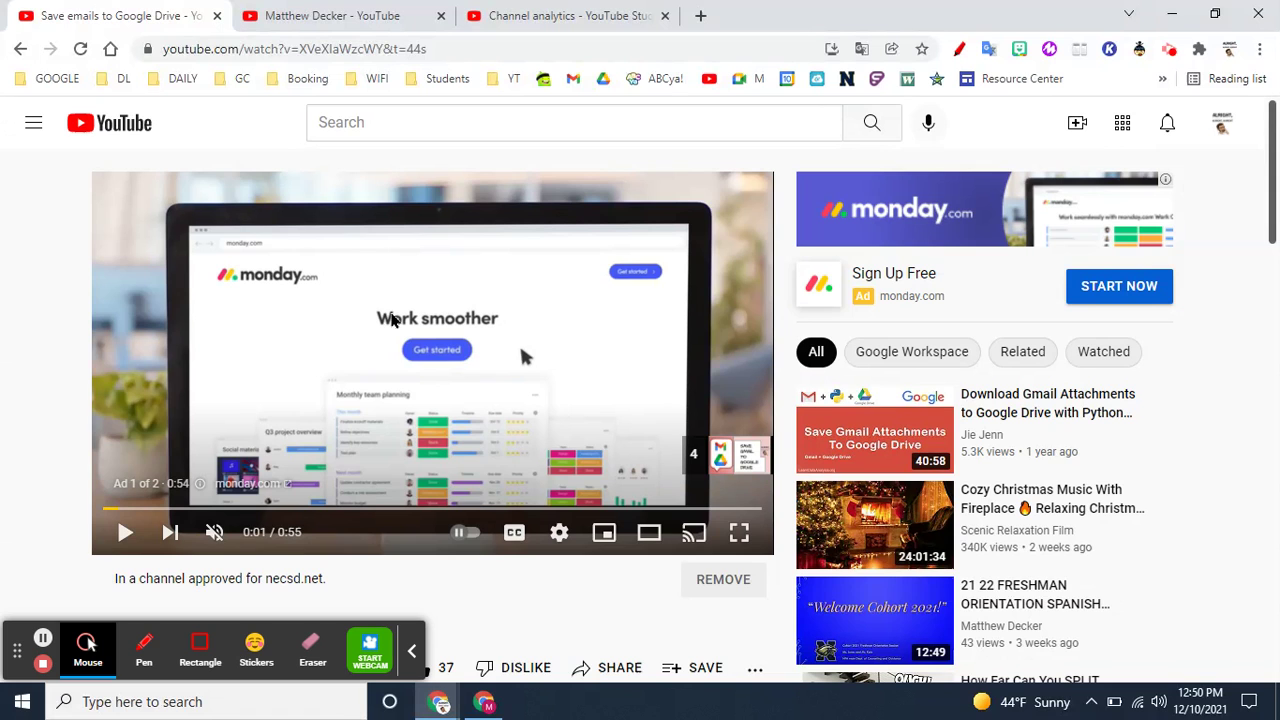
scroll(503, 489, "down", 3)
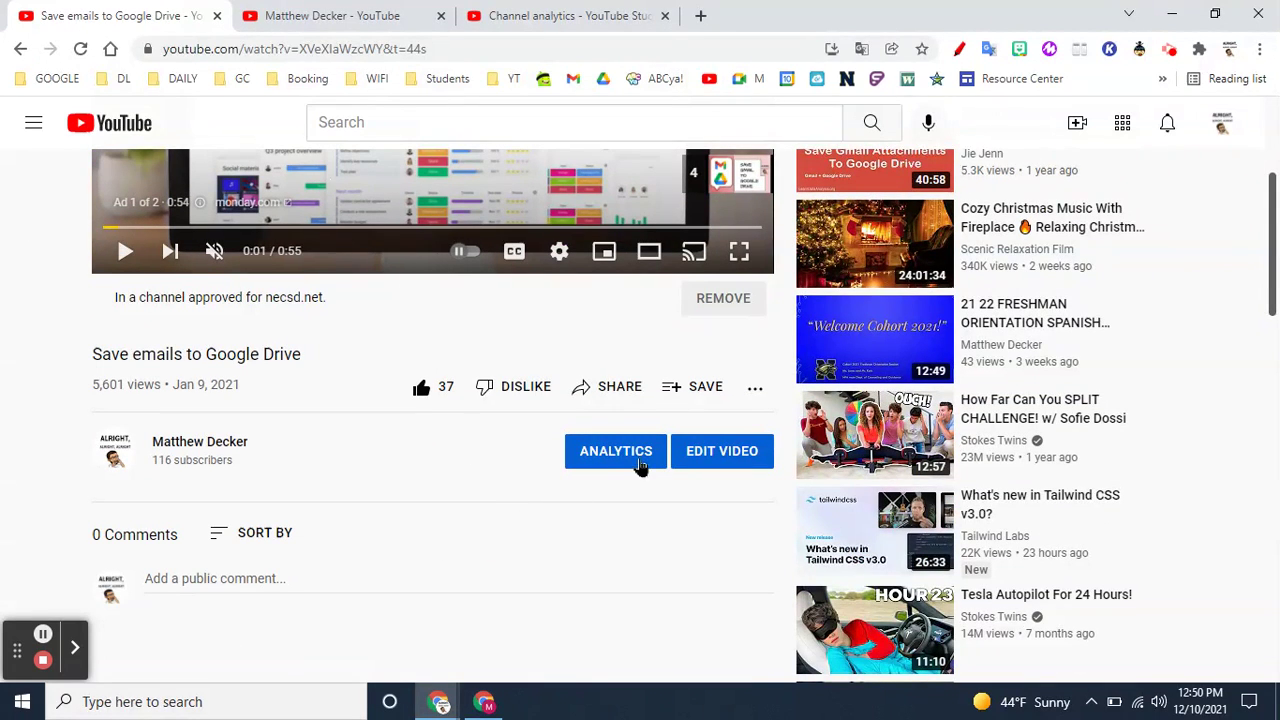
scroll(615, 457, "up", 1)
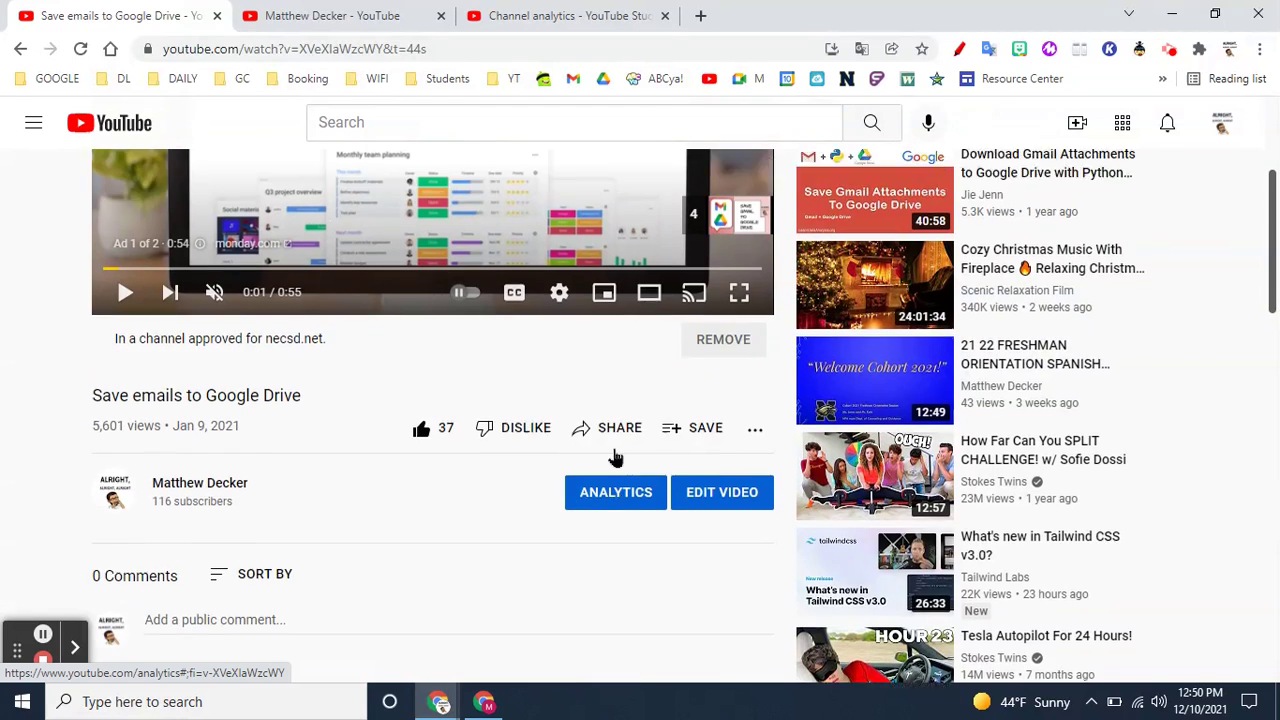
scroll(615, 457, "up", 3)
scroll(91, 444, "down", 2)
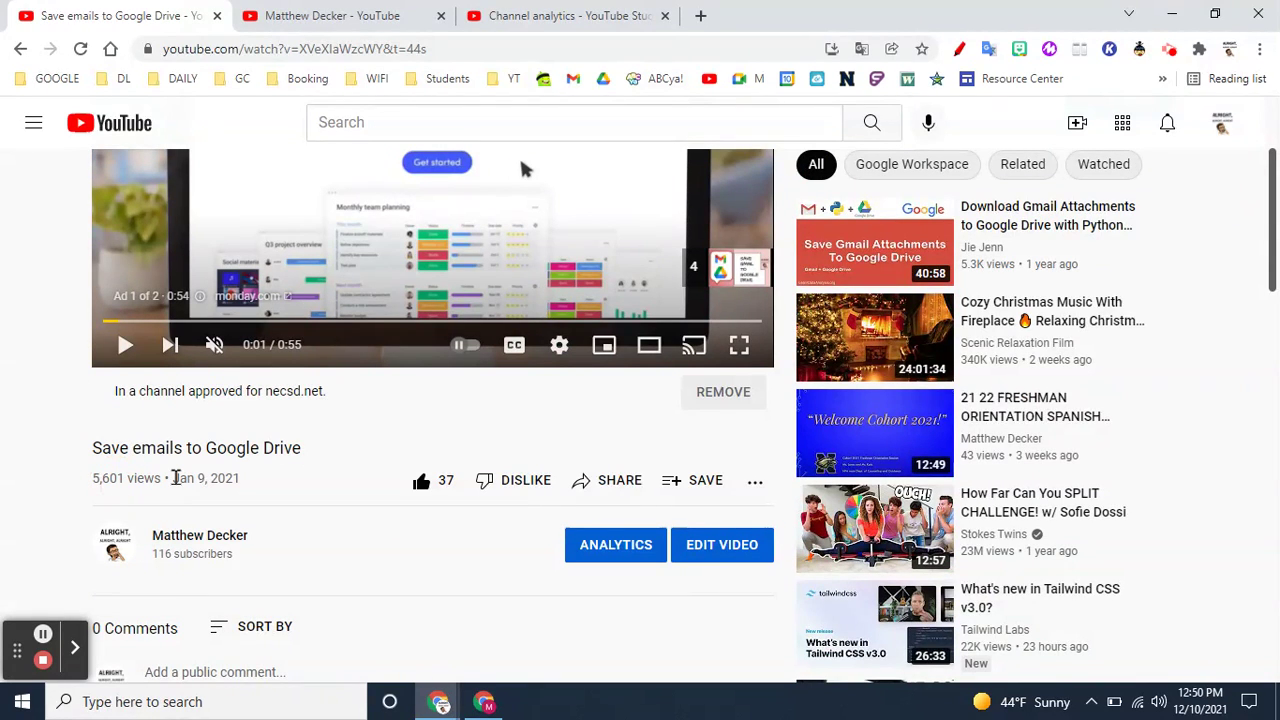
scroll(175, 478, "down", 1)
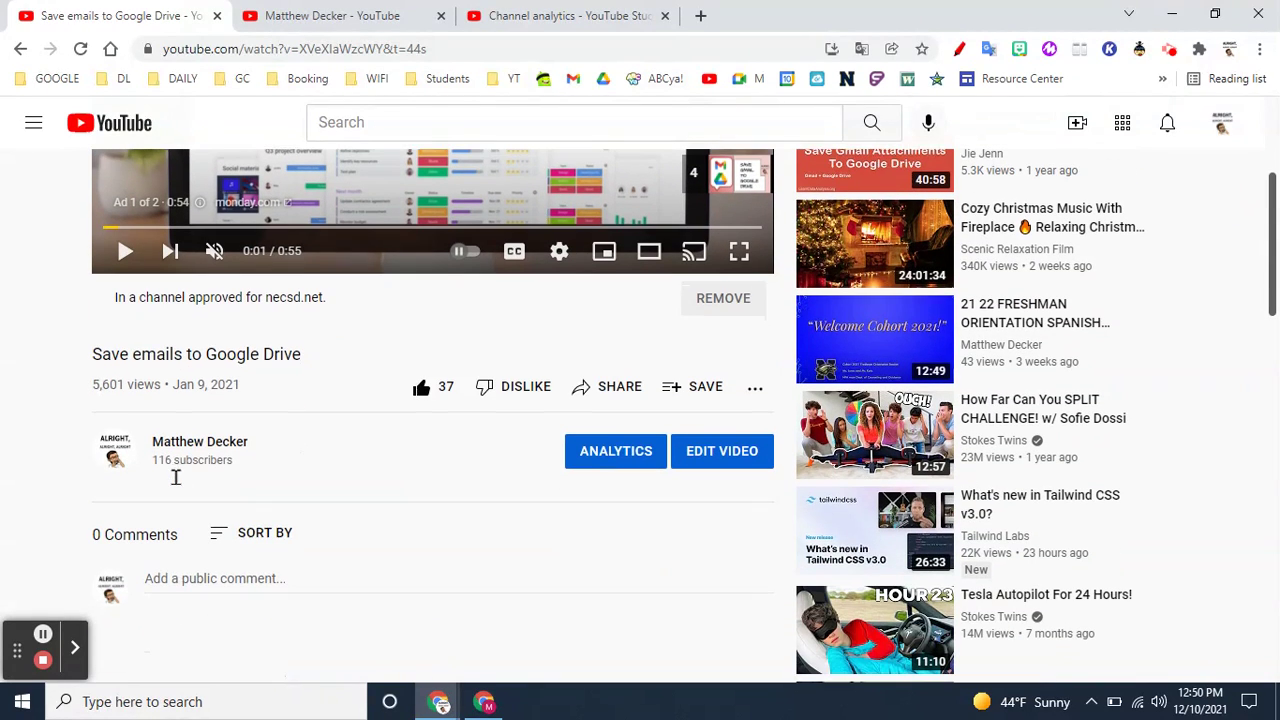
Open the analytics of the "Save emails to Google Drive" video and examine its overview since publication and the available time periods.
left_click(587, 458)
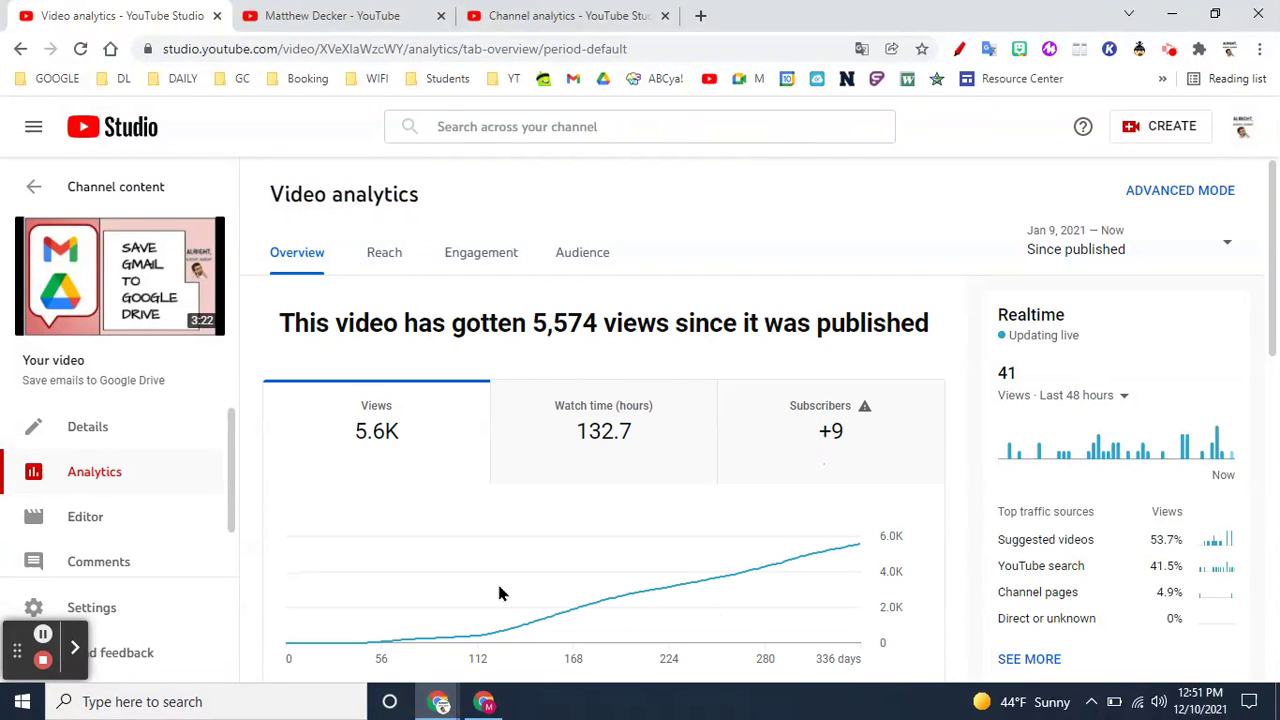
left_click(1052, 250)
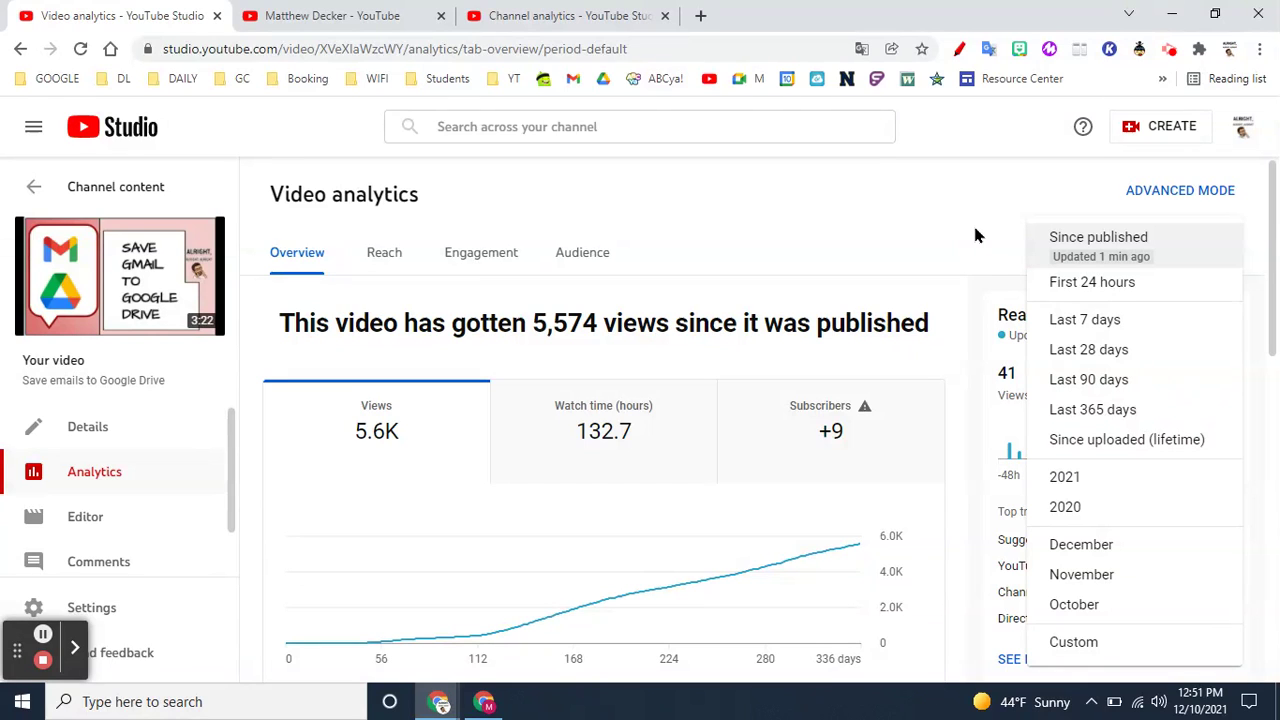
left_click(926, 238)
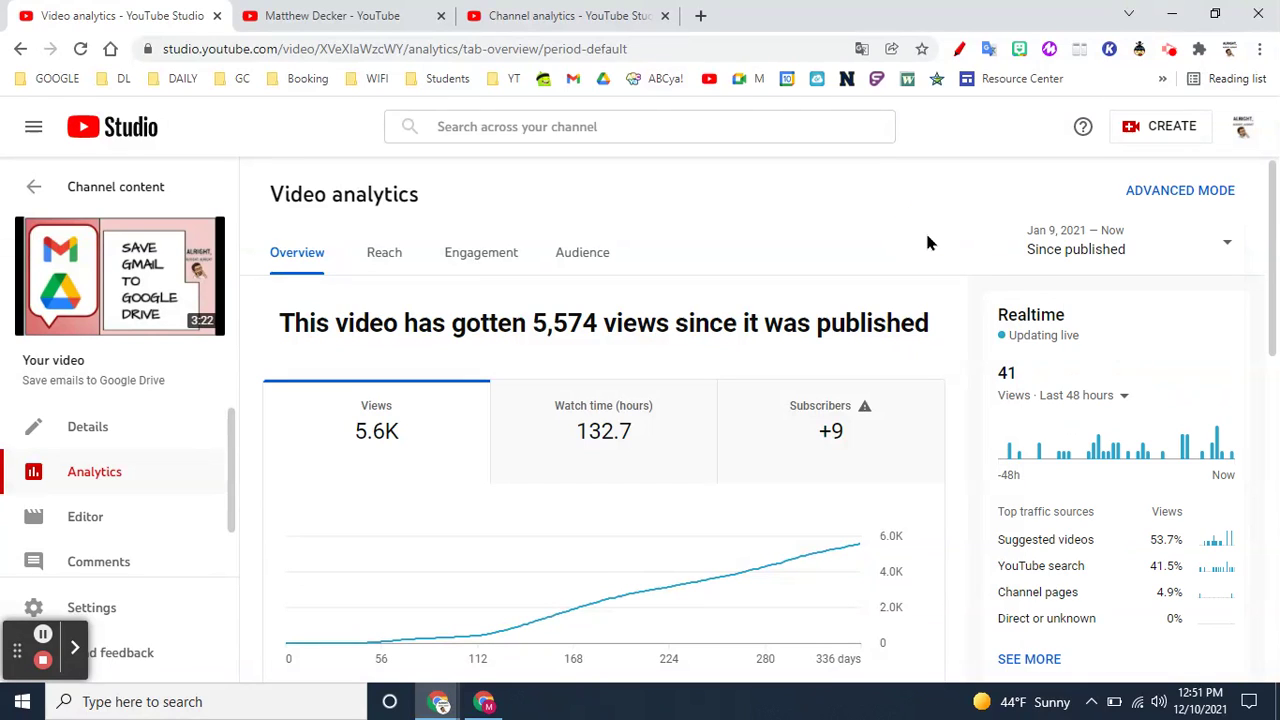
scroll(742, 245, "down", 1)
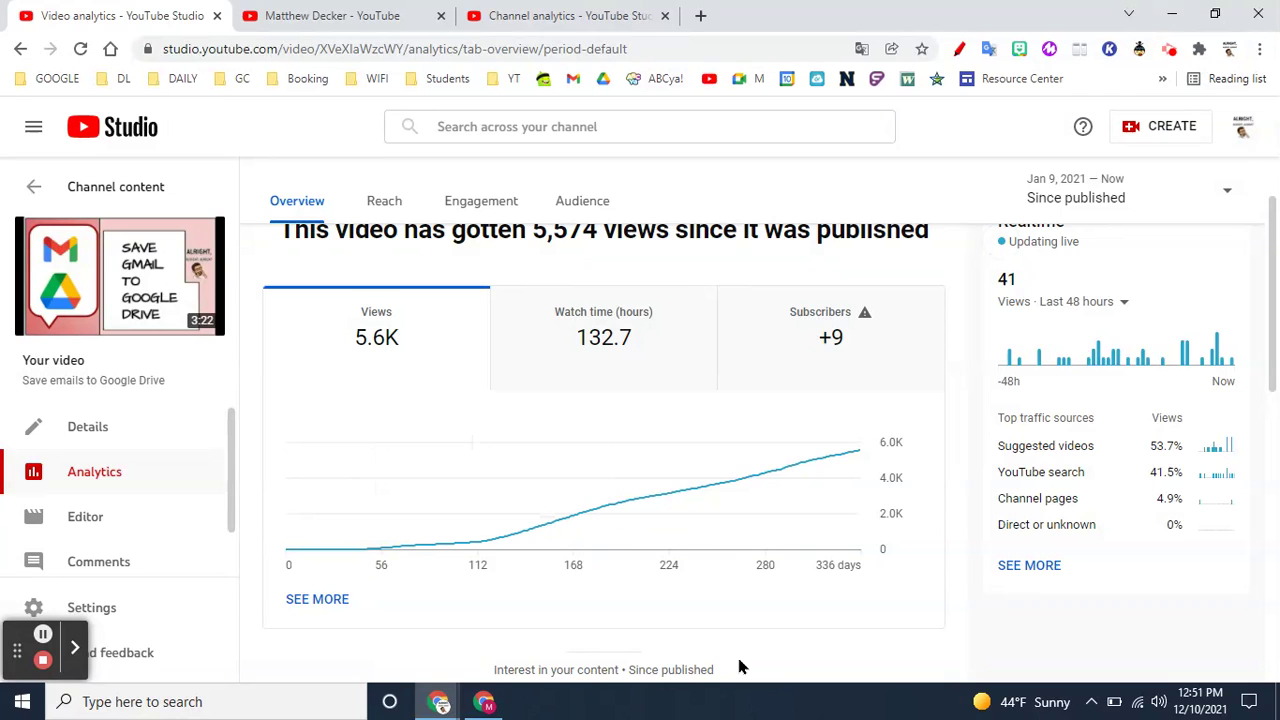
Set the video's analytics period to Last 7 days and examine the daily views from Dec 3 to Dec 5.
left_click(1132, 205)
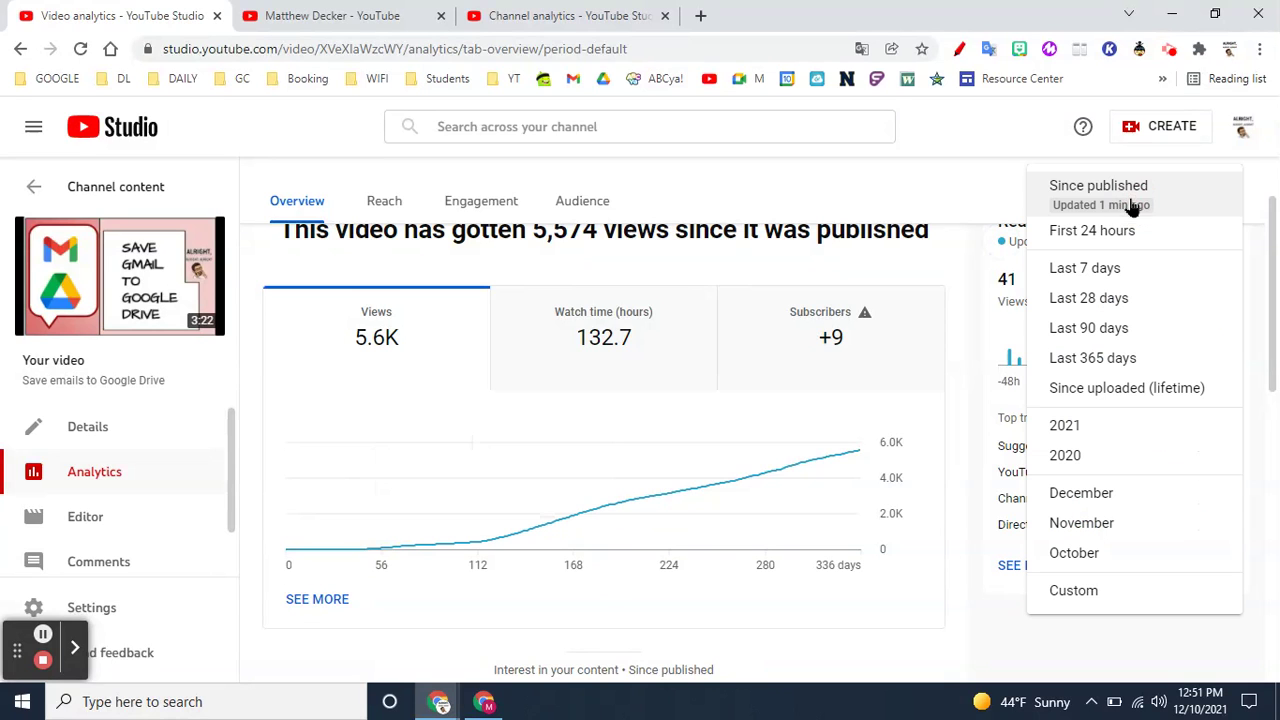
left_click(1095, 268)
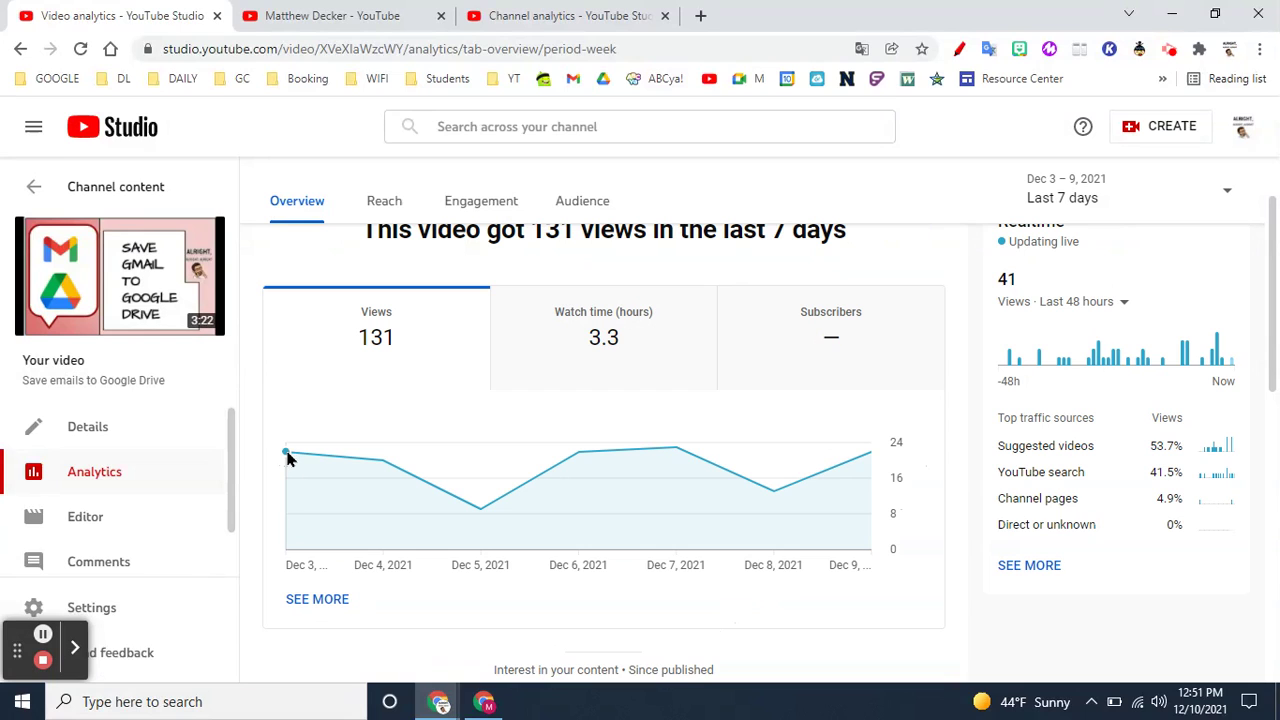
mouse_move(288, 457)
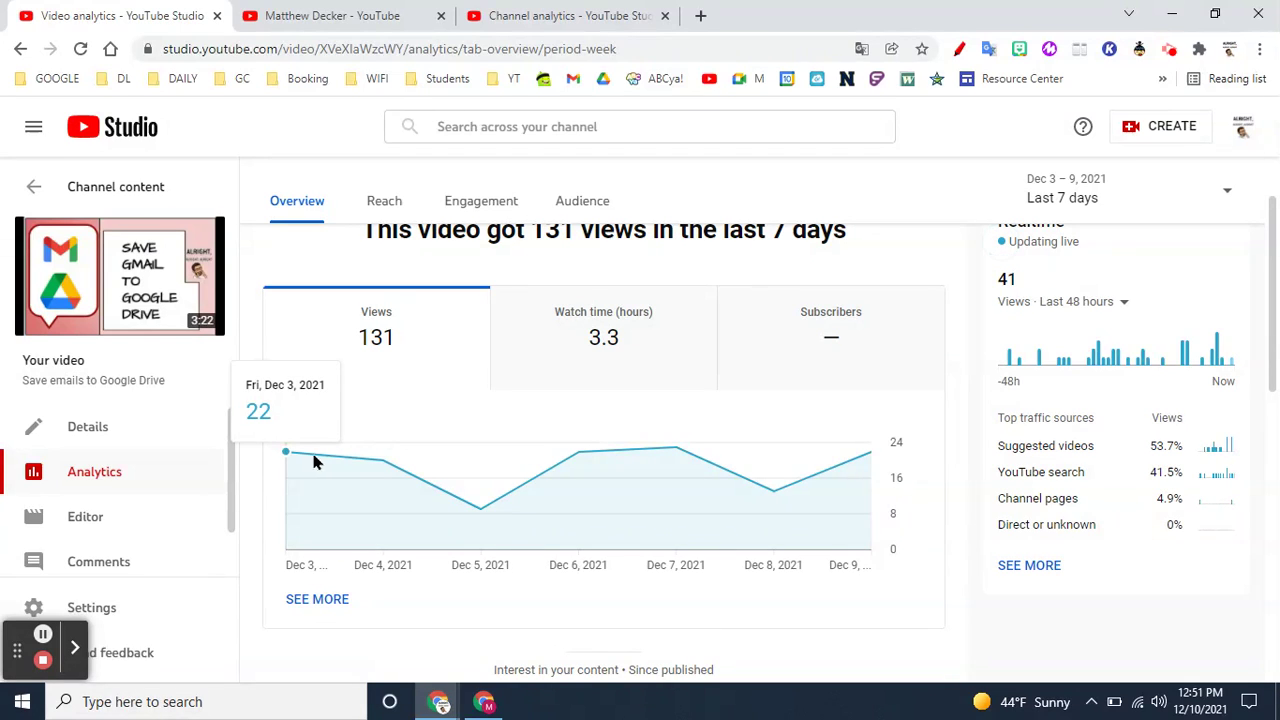
mouse_move(362, 468)
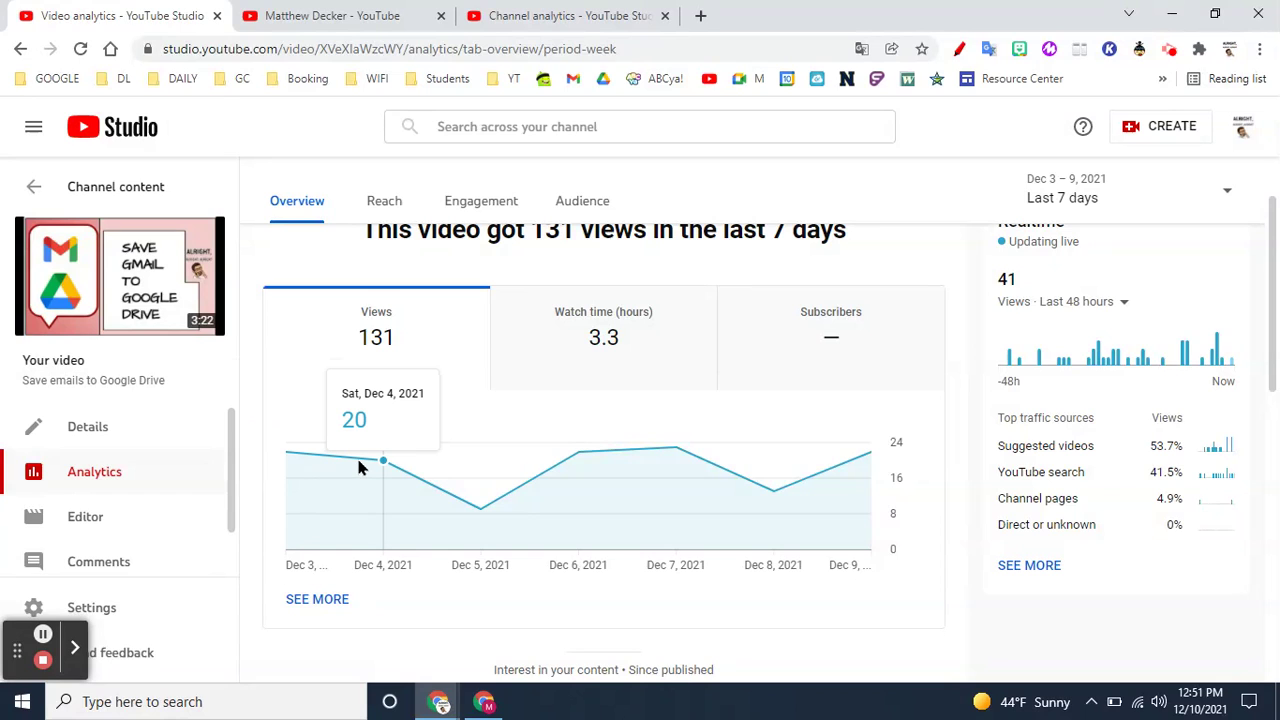
mouse_move(450, 499)
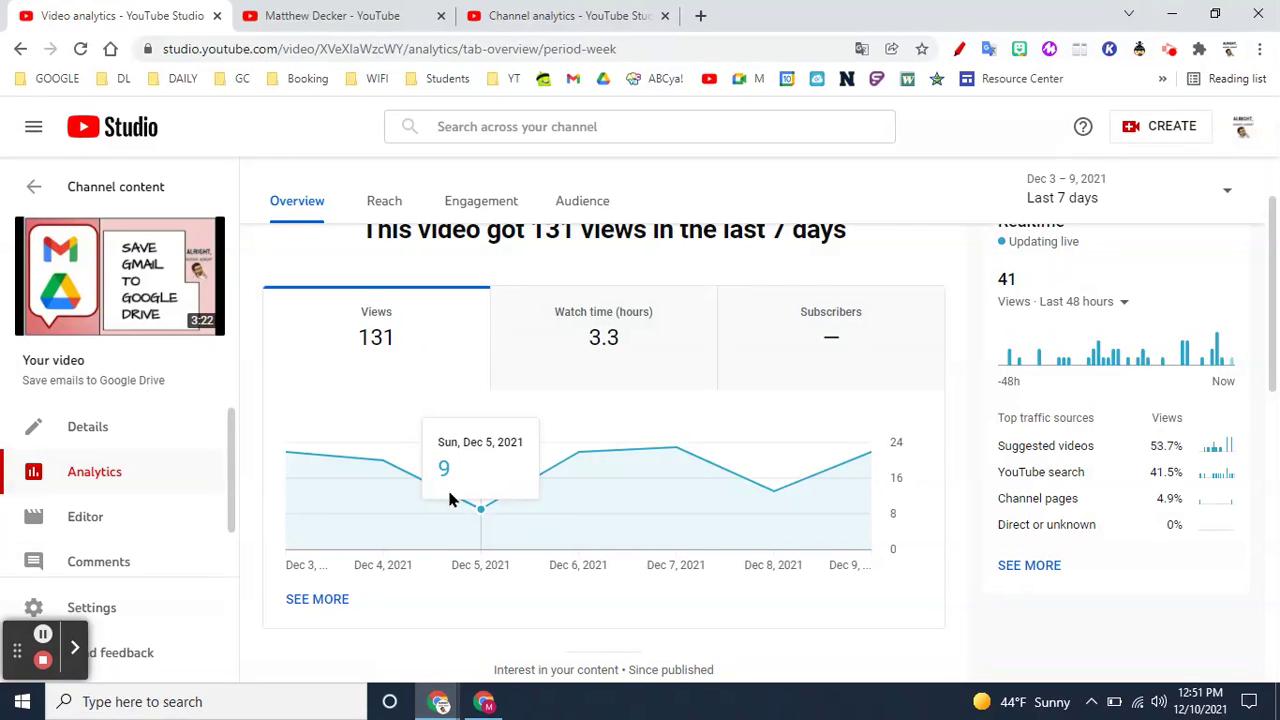
Examine the video's key moments for audience retention and open the full audience retention report.
scroll(449, 499, "down", 3)
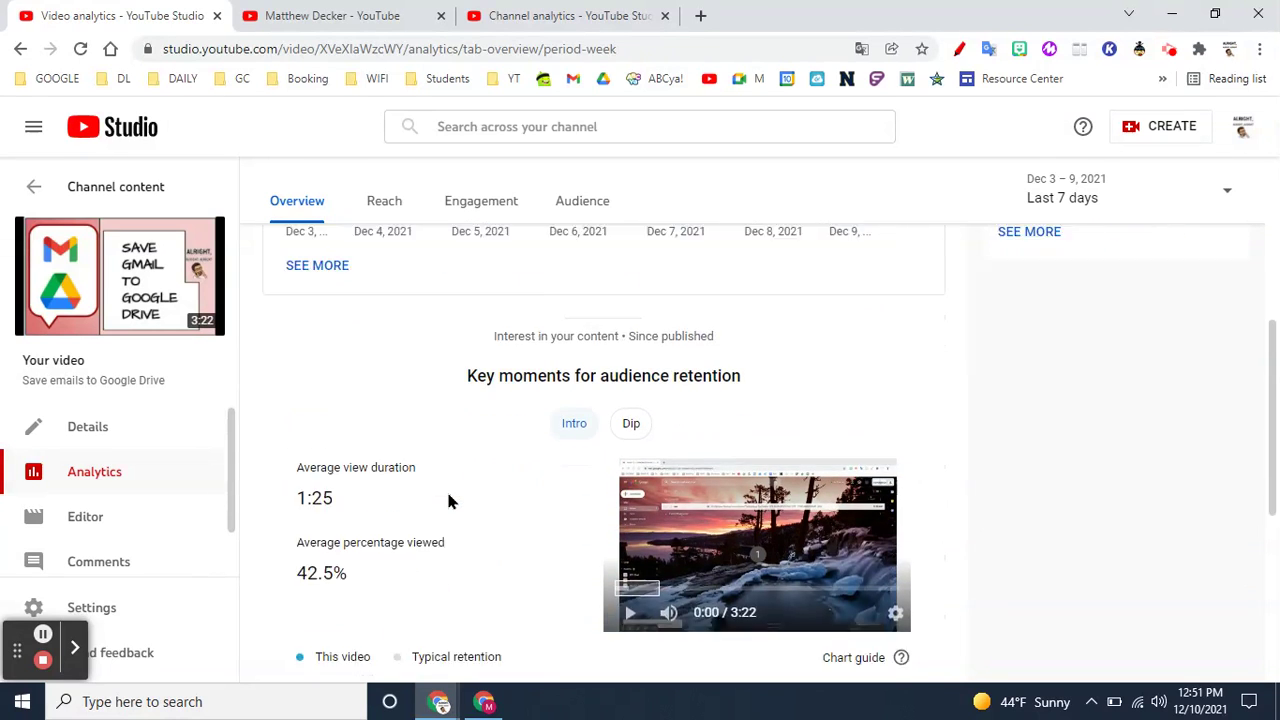
scroll(449, 500, "down", 1)
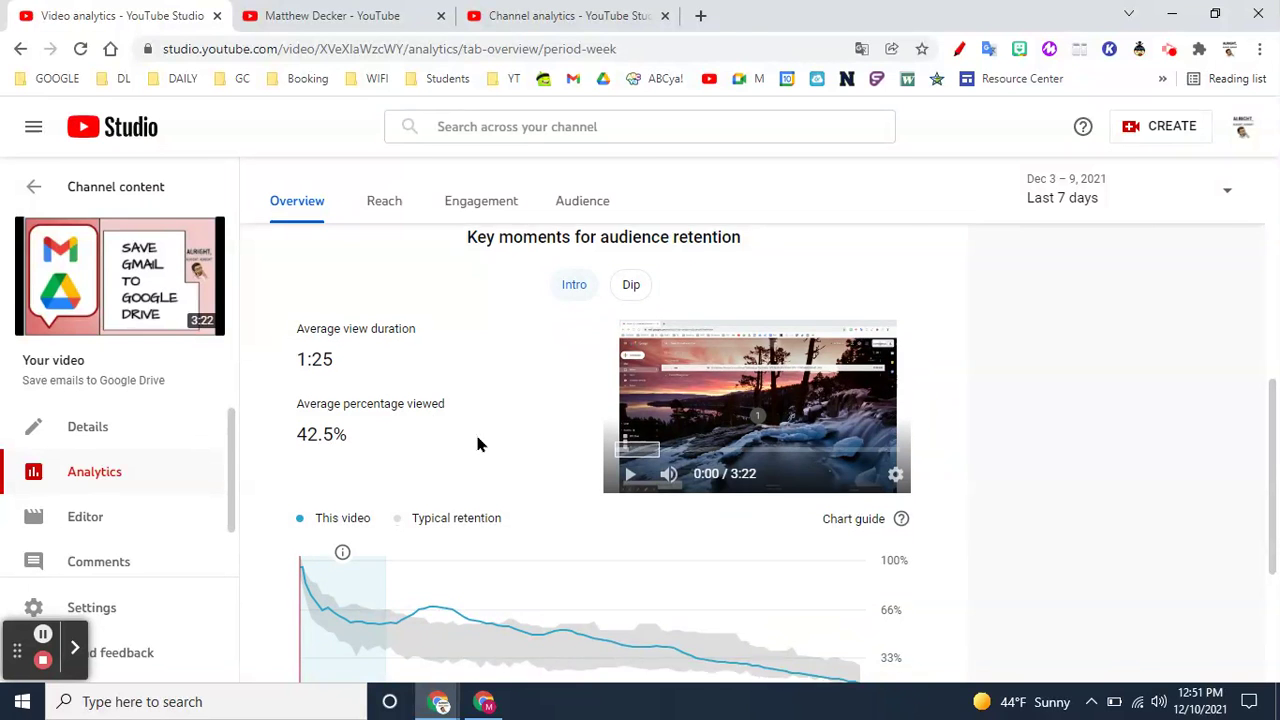
scroll(478, 445, "down", 2)
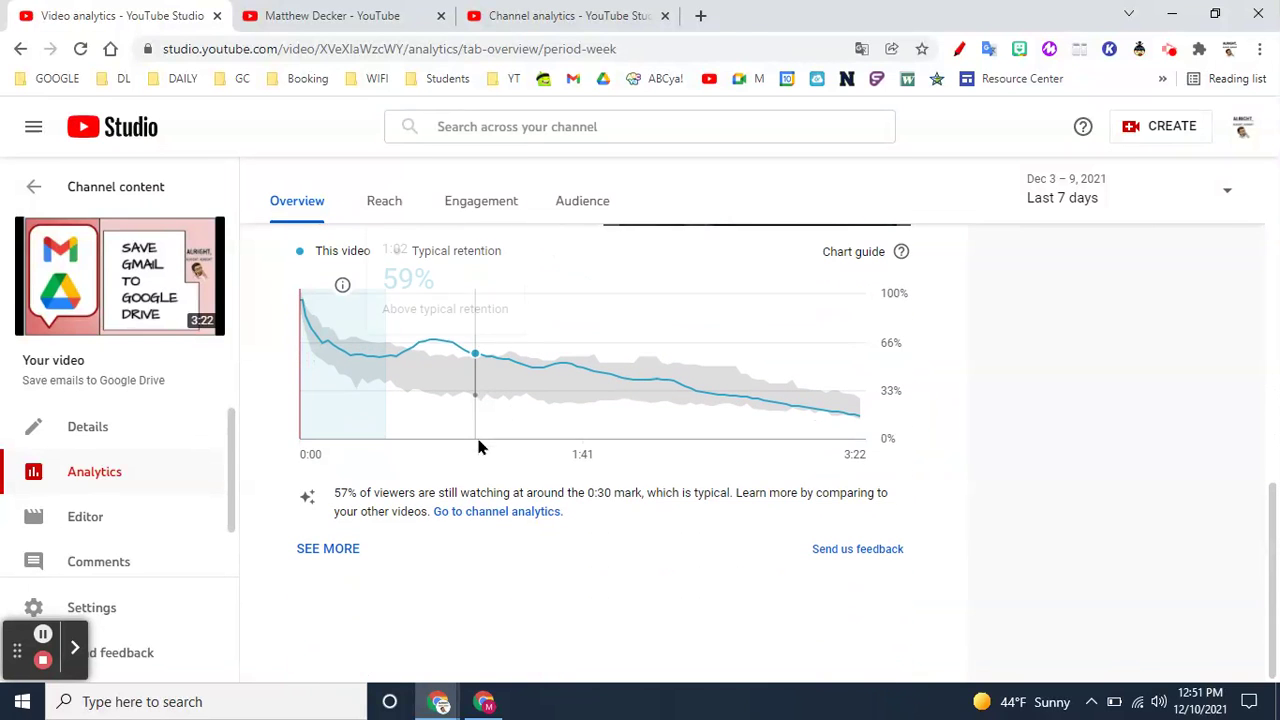
left_click(325, 548)
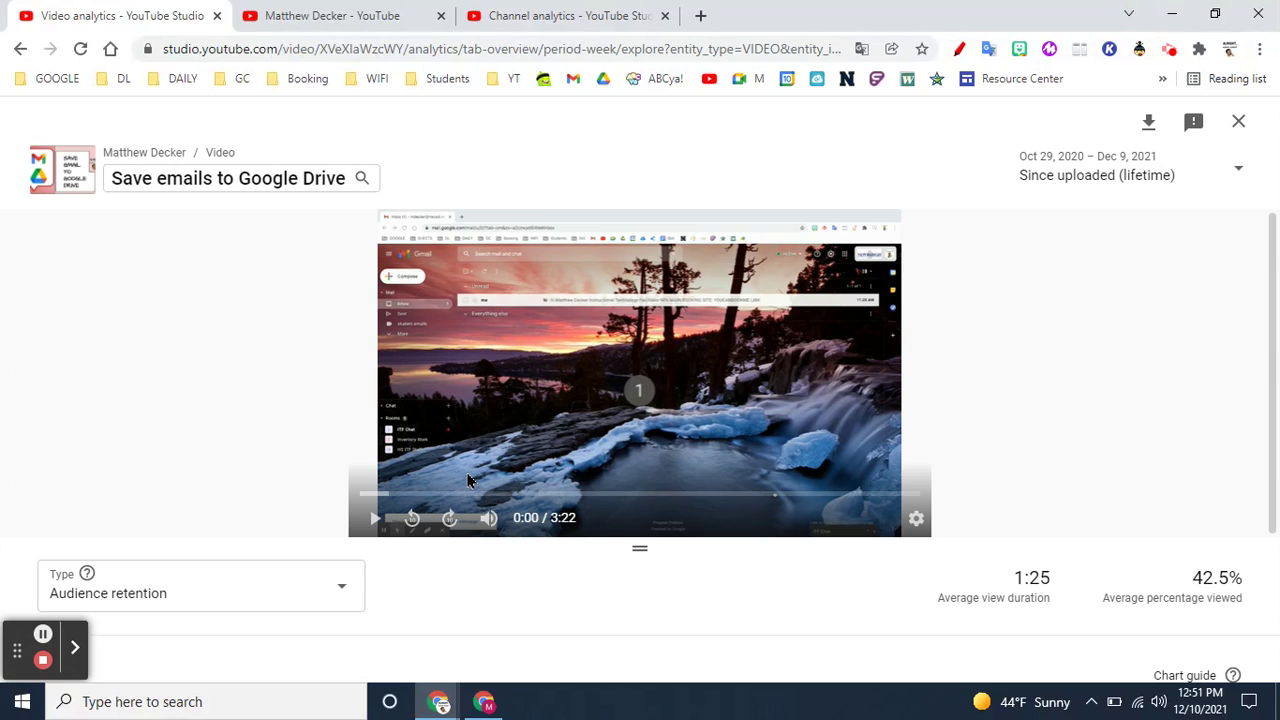
scroll(660, 400, "down", 2)
scroll(400, 375, "up", 2)
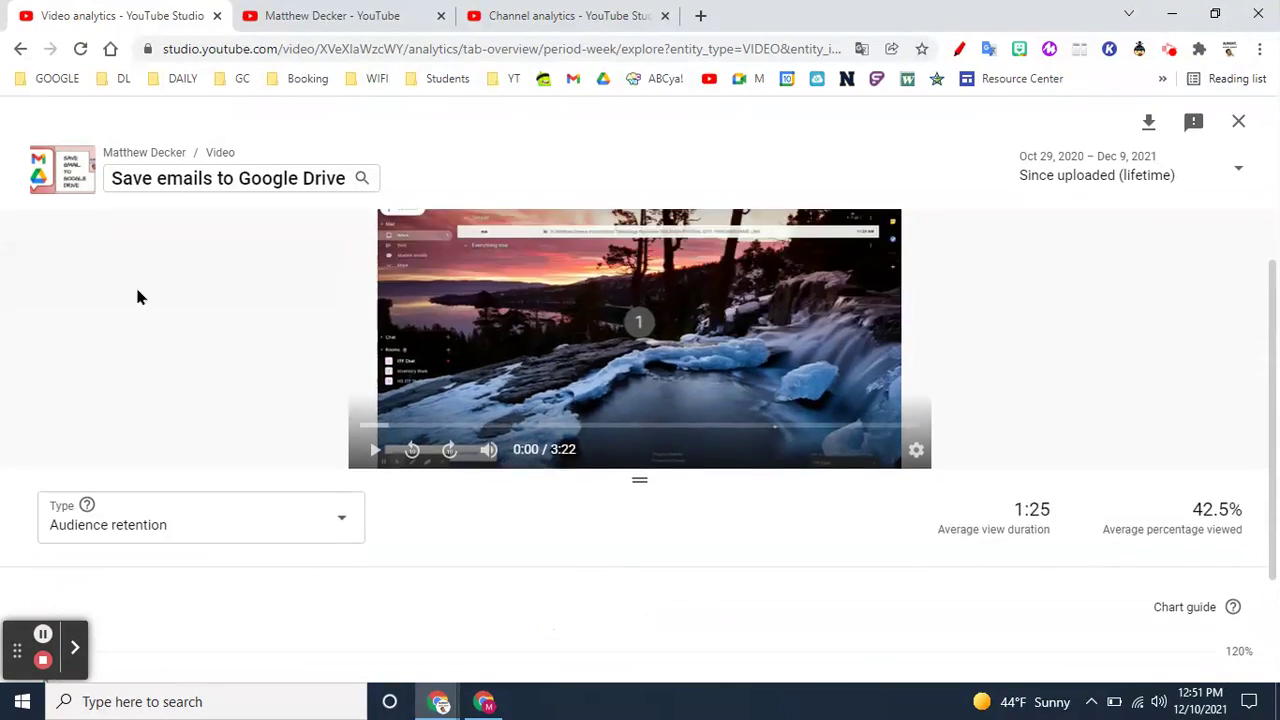
Leave the audience retention report and examine the video's views graph in the since-published overview.
left_click(20, 48)
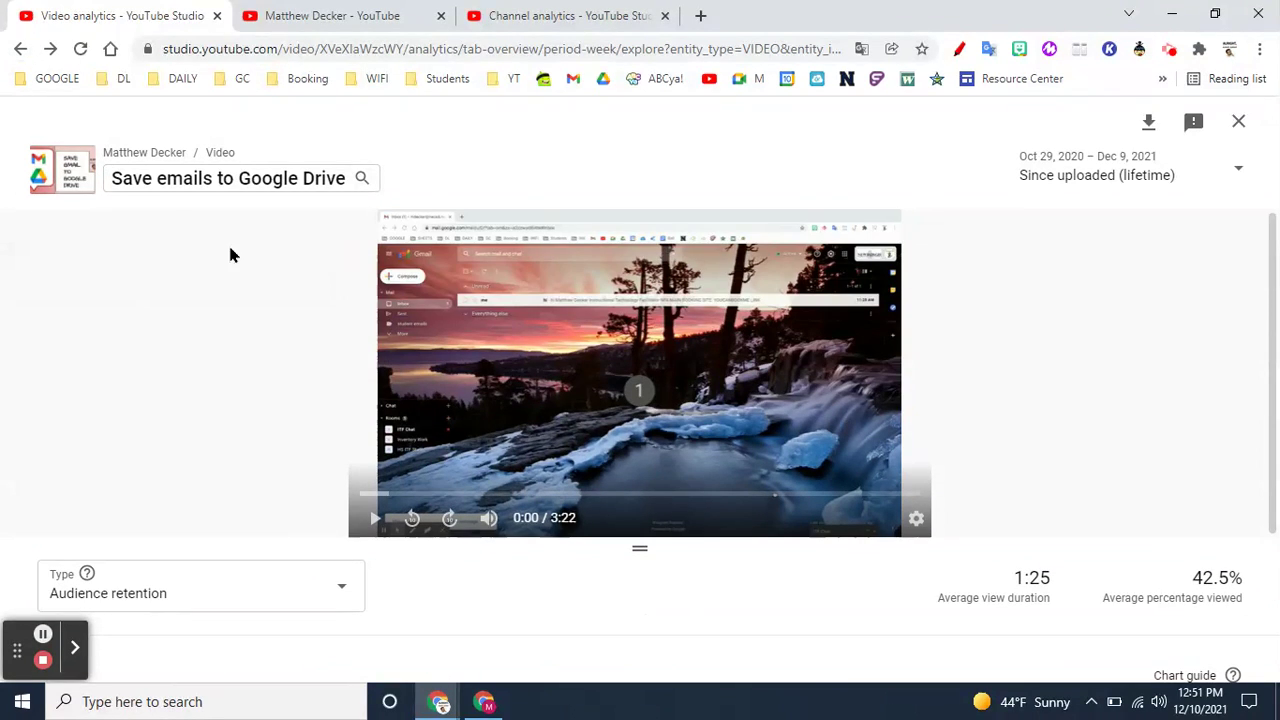
left_click(21, 52)
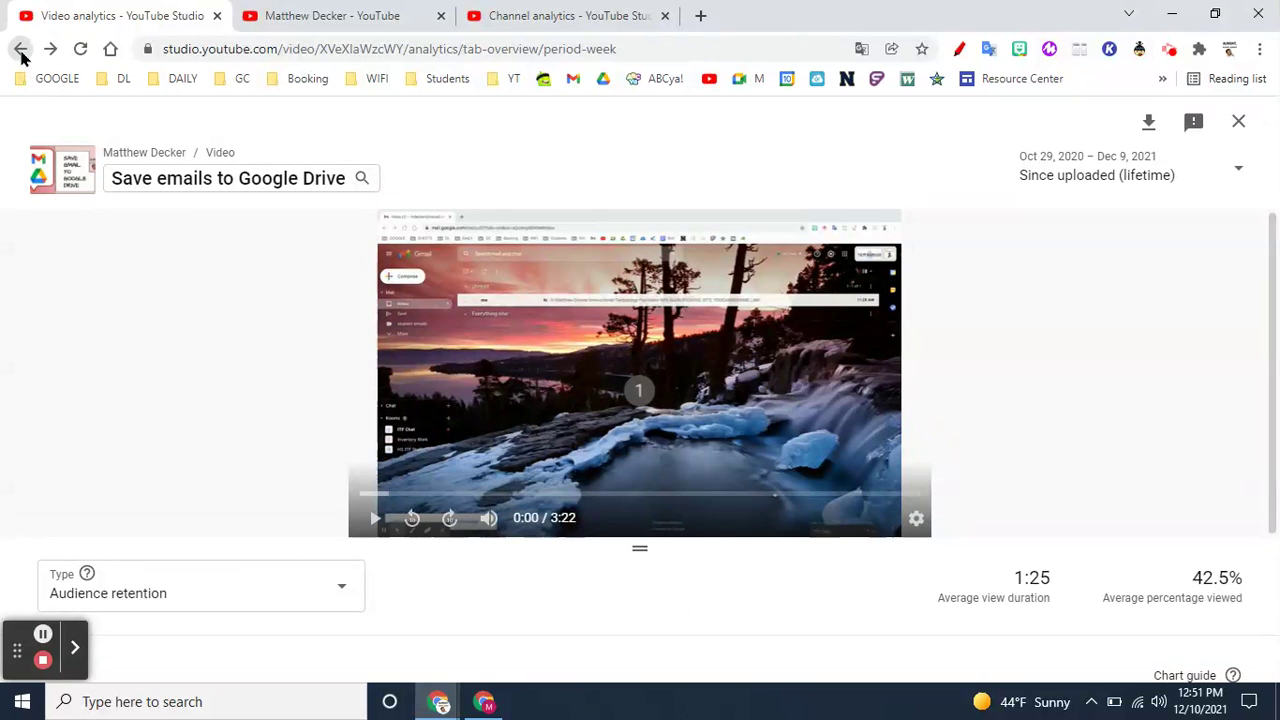
left_click(43, 634)
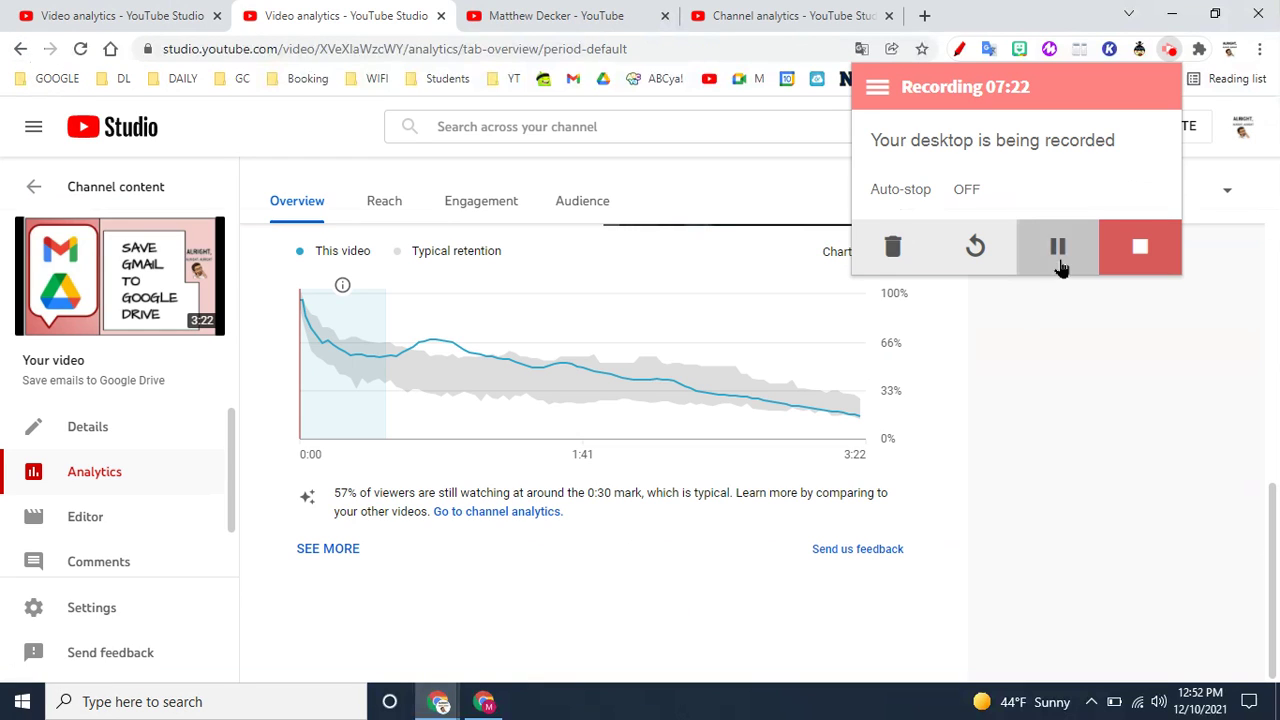
left_click(1105, 451)
scroll(1105, 453, "up", 6)
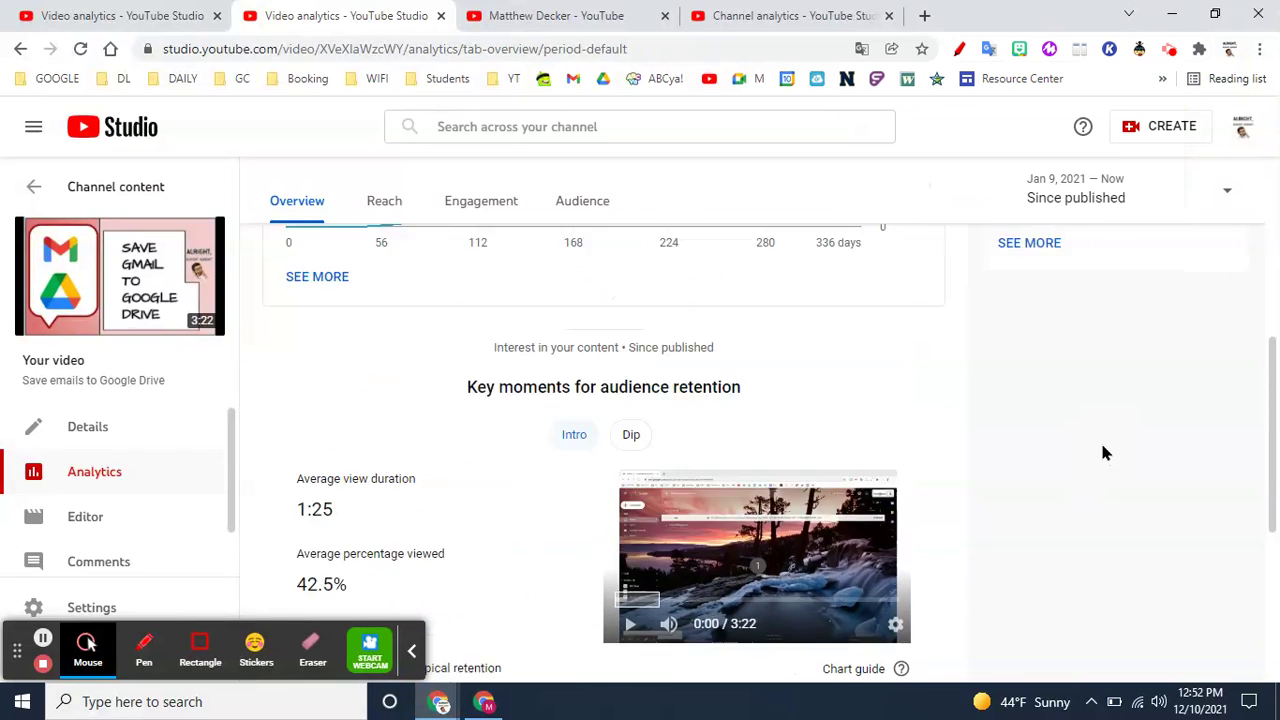
scroll(757, 534, "up", 2)
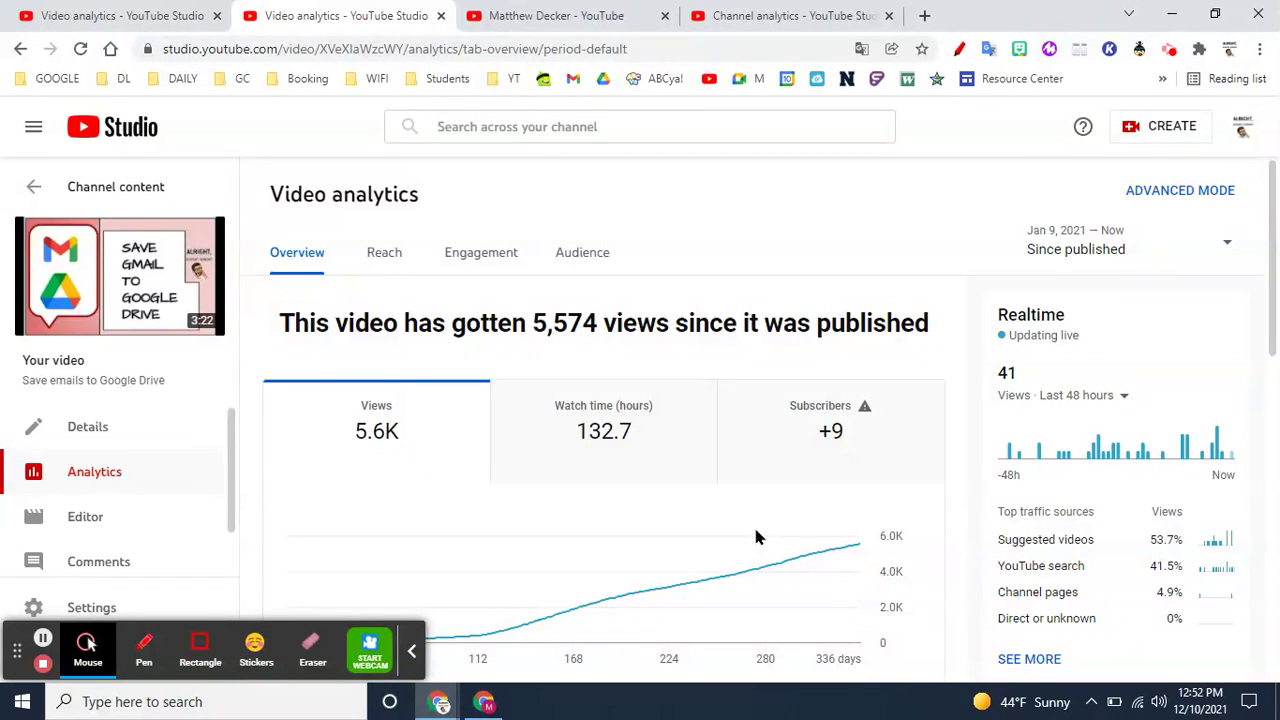
left_click(408, 660)
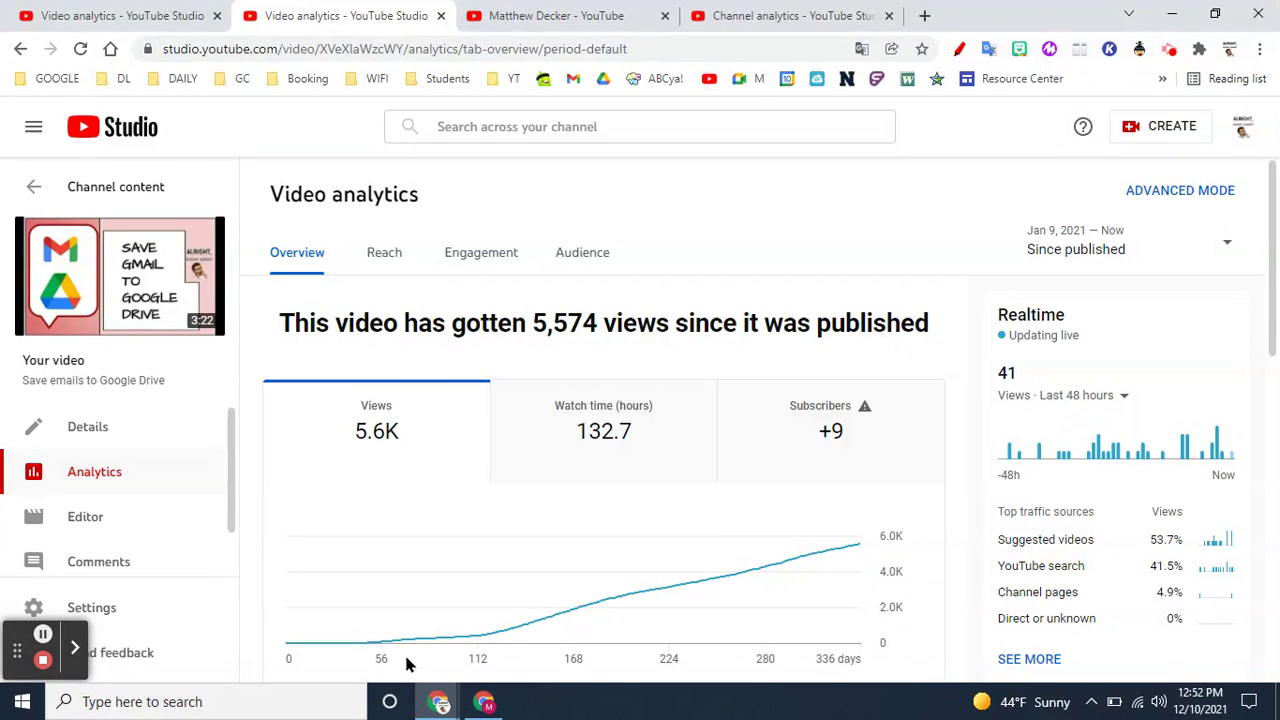
mouse_move(388, 570)
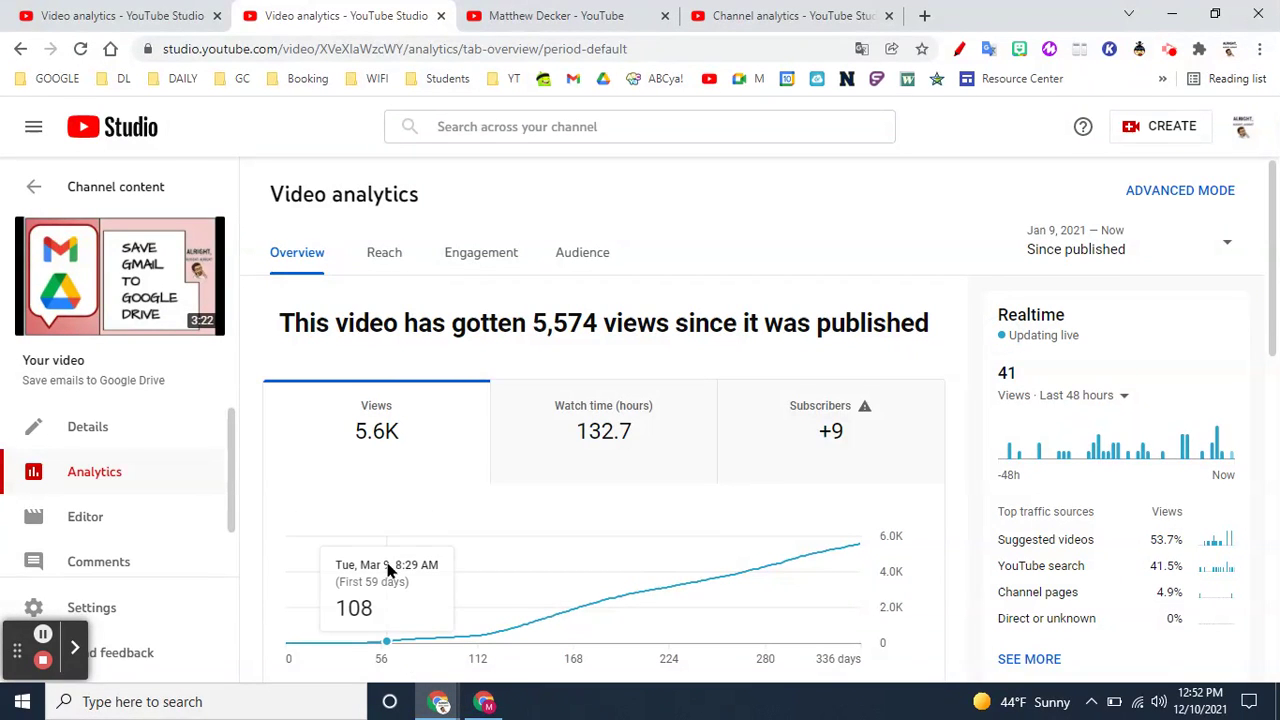
Examine the video's Reach analytics with its impressions and traffic, and open its Engagement analytics.
left_click(394, 256)
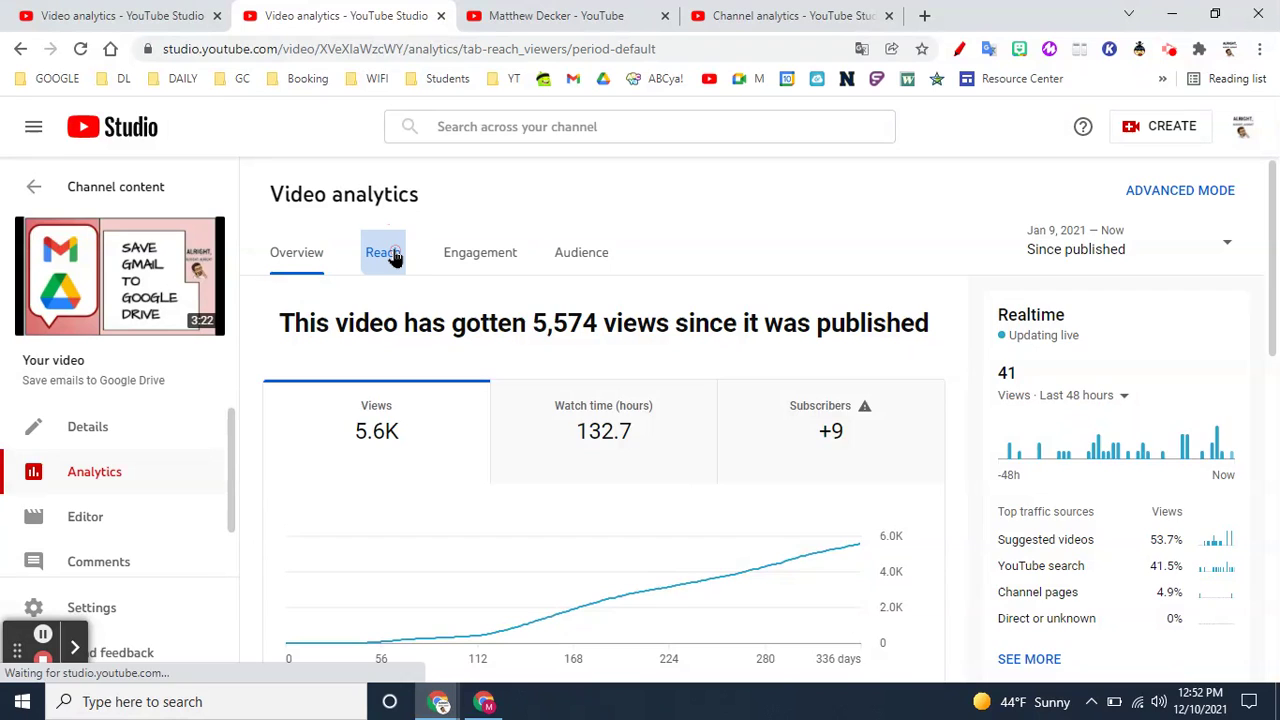
scroll(500, 443, "down", 2)
scroll(502, 446, "down", 4)
scroll(502, 446, "up", 5)
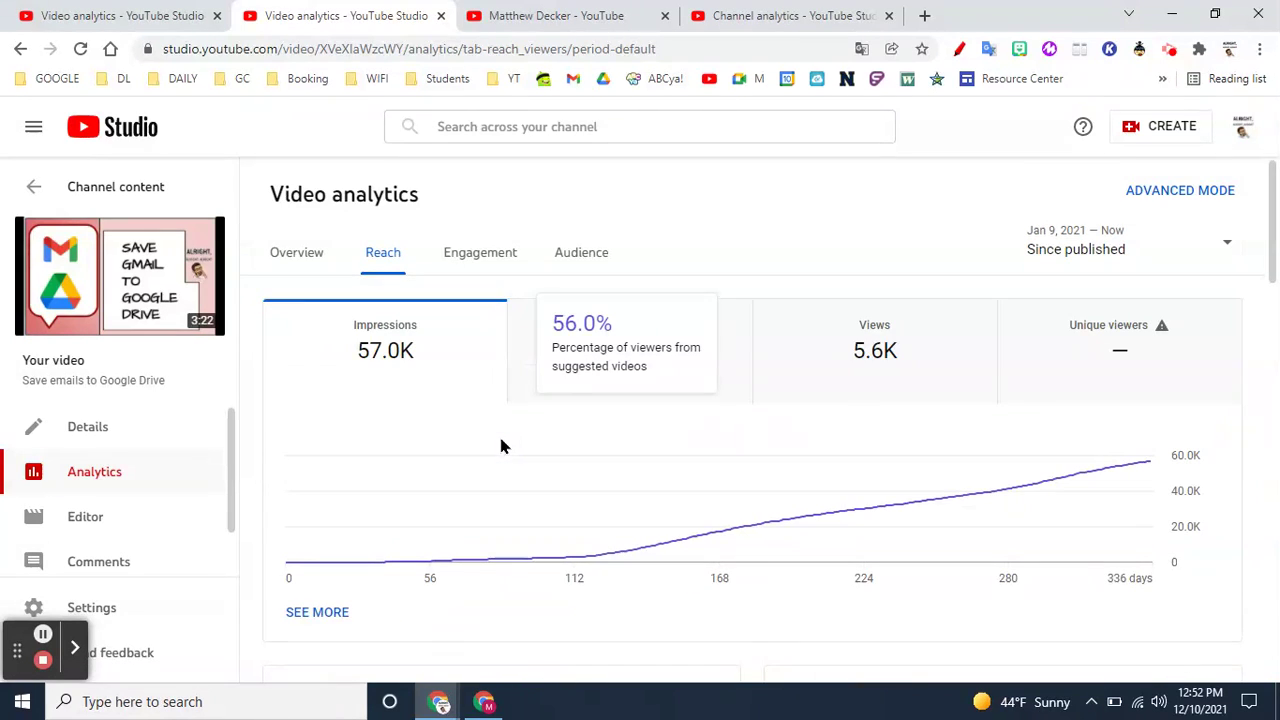
left_click(515, 260)
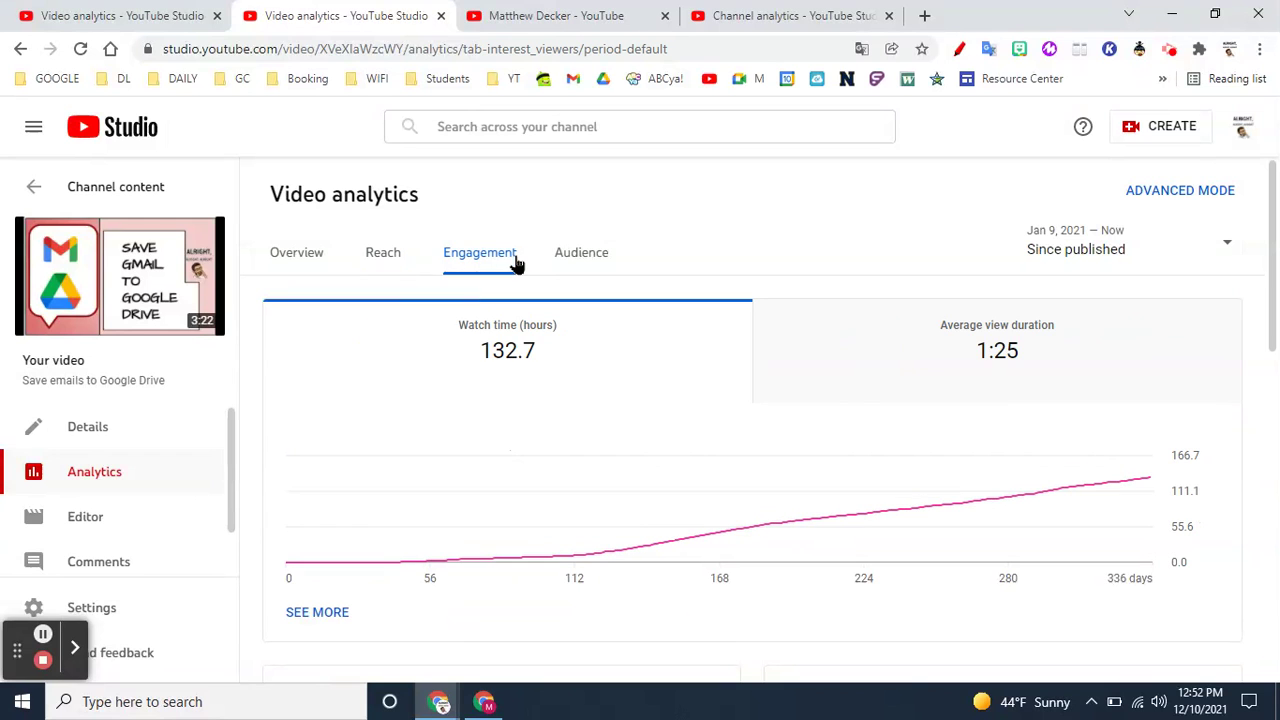
Open the video's Audience analytics and examine the returning viewers, top geographies and top subtitle/CC languages.
left_click(578, 258)
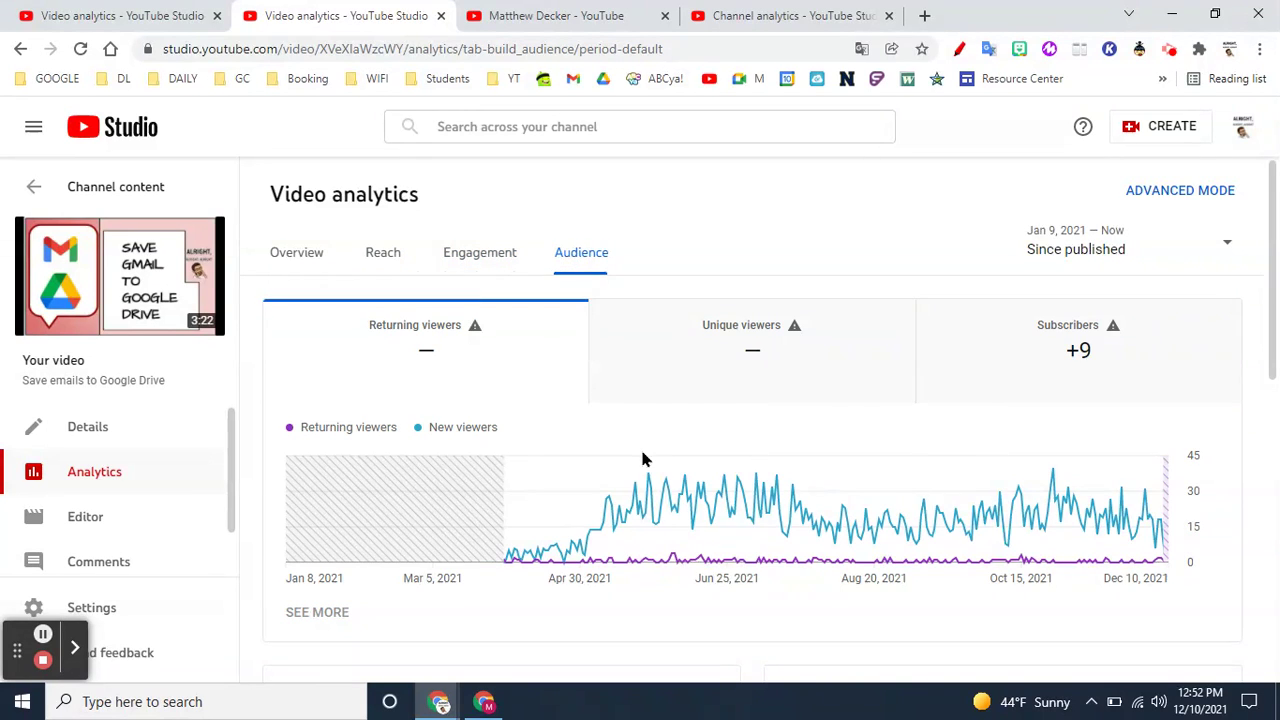
scroll(643, 457, "down", 5)
scroll(643, 457, "down", 1)
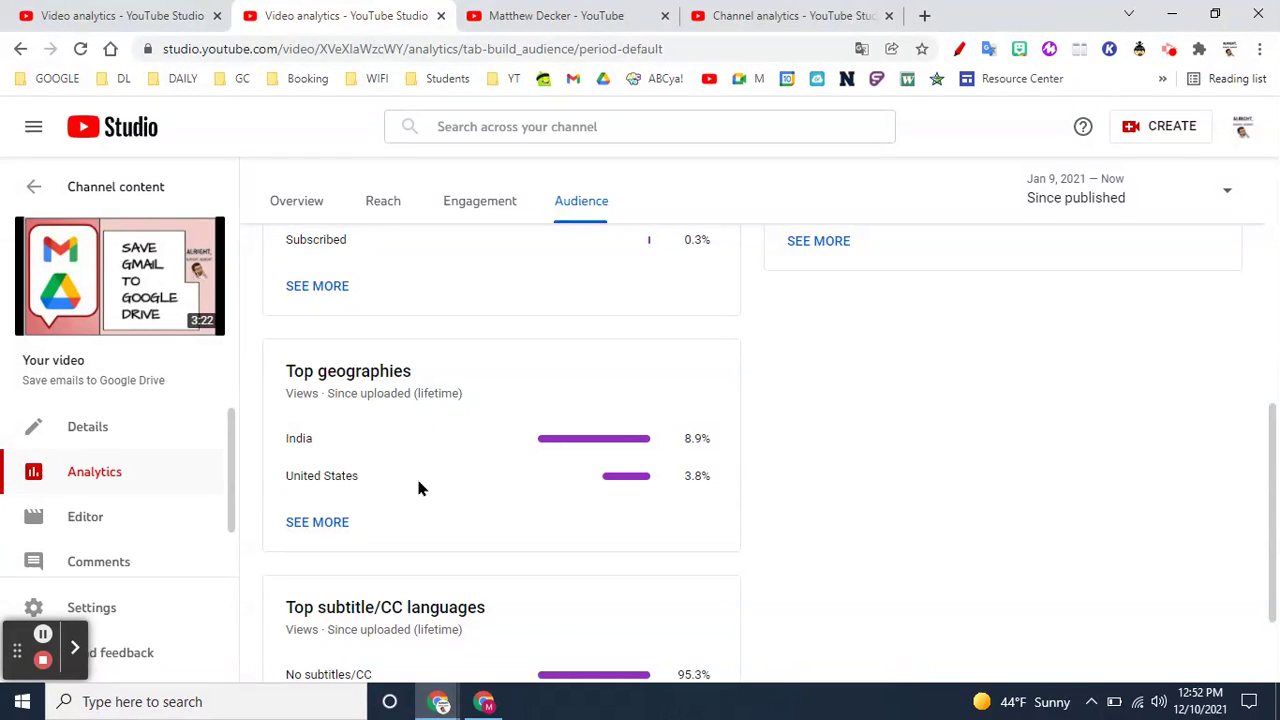
scroll(419, 487, "down", 2)
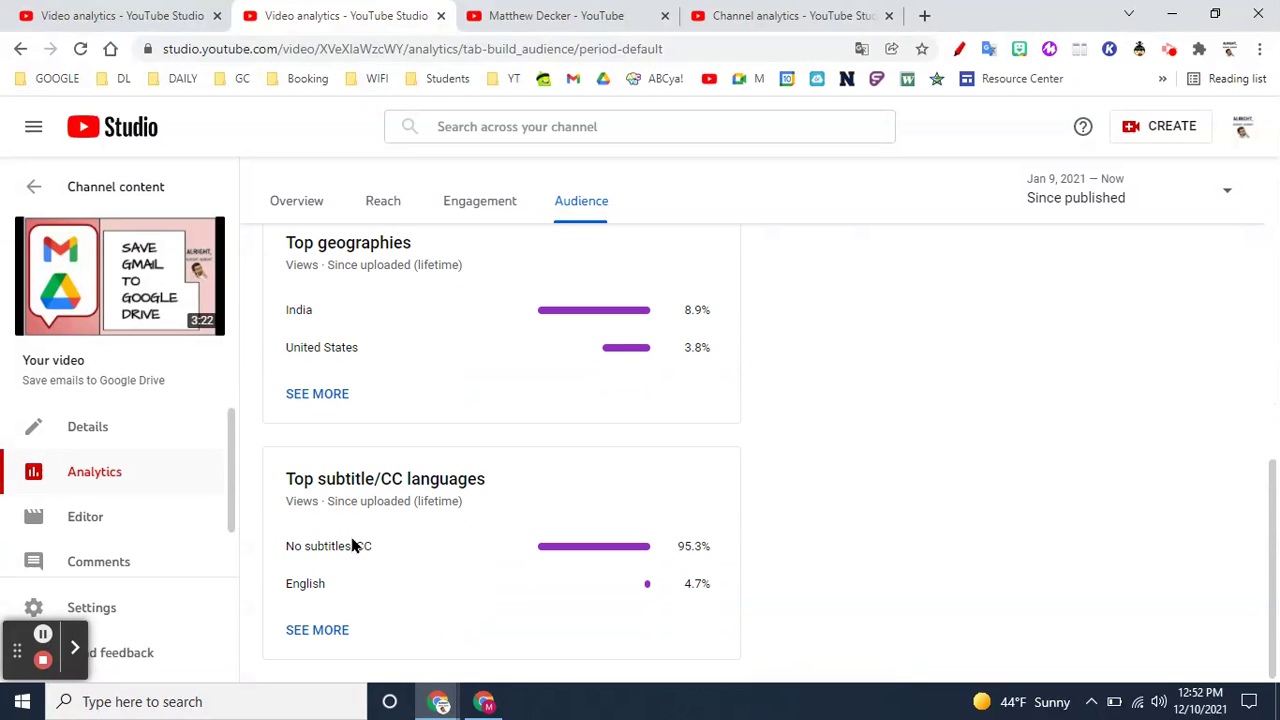
scroll(650, 467, "up", 5)
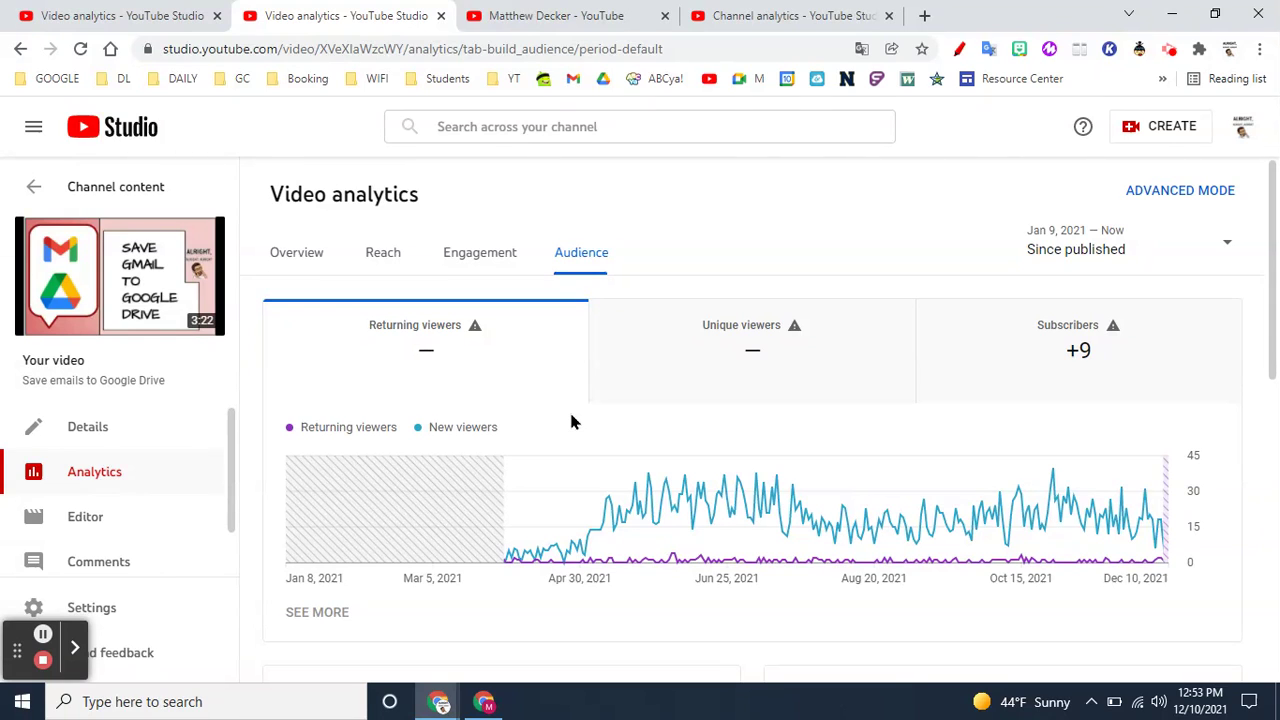
Open the bookmarked Analytics page of the channel and examine its last 28 days of views and top videos.
left_click(513, 78)
left_click(531, 136)
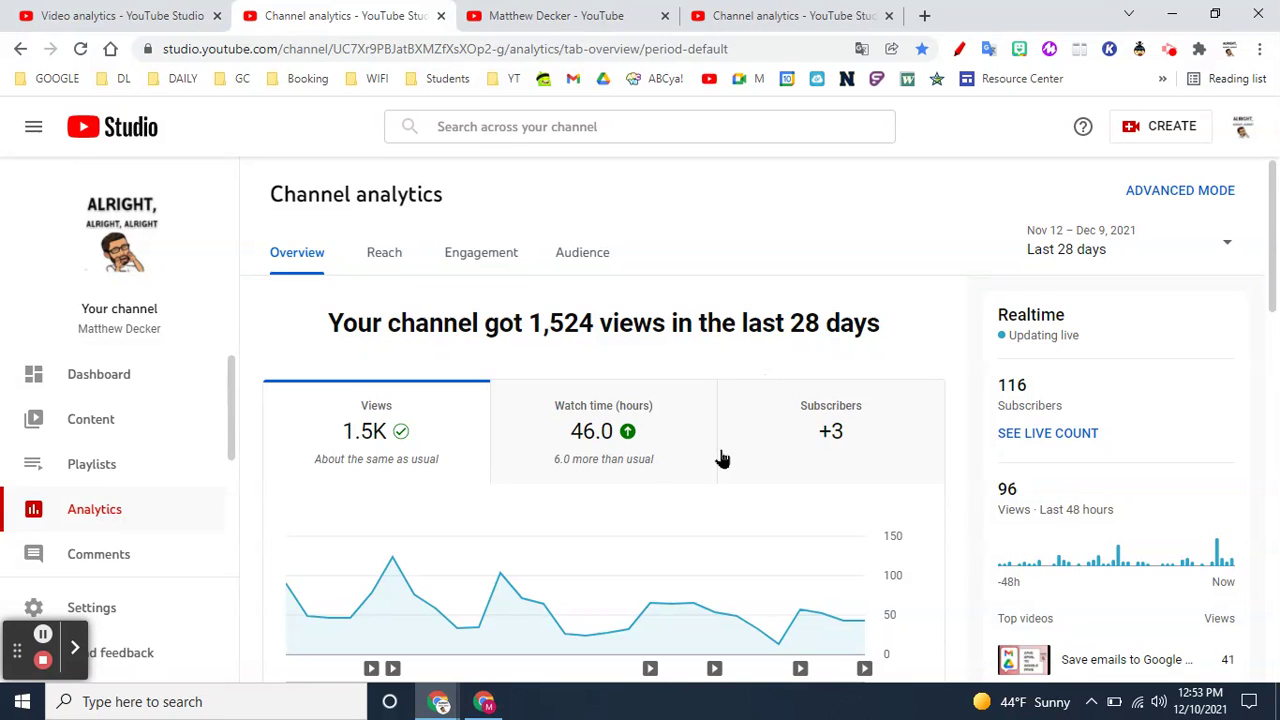
scroll(846, 432, "down", 1)
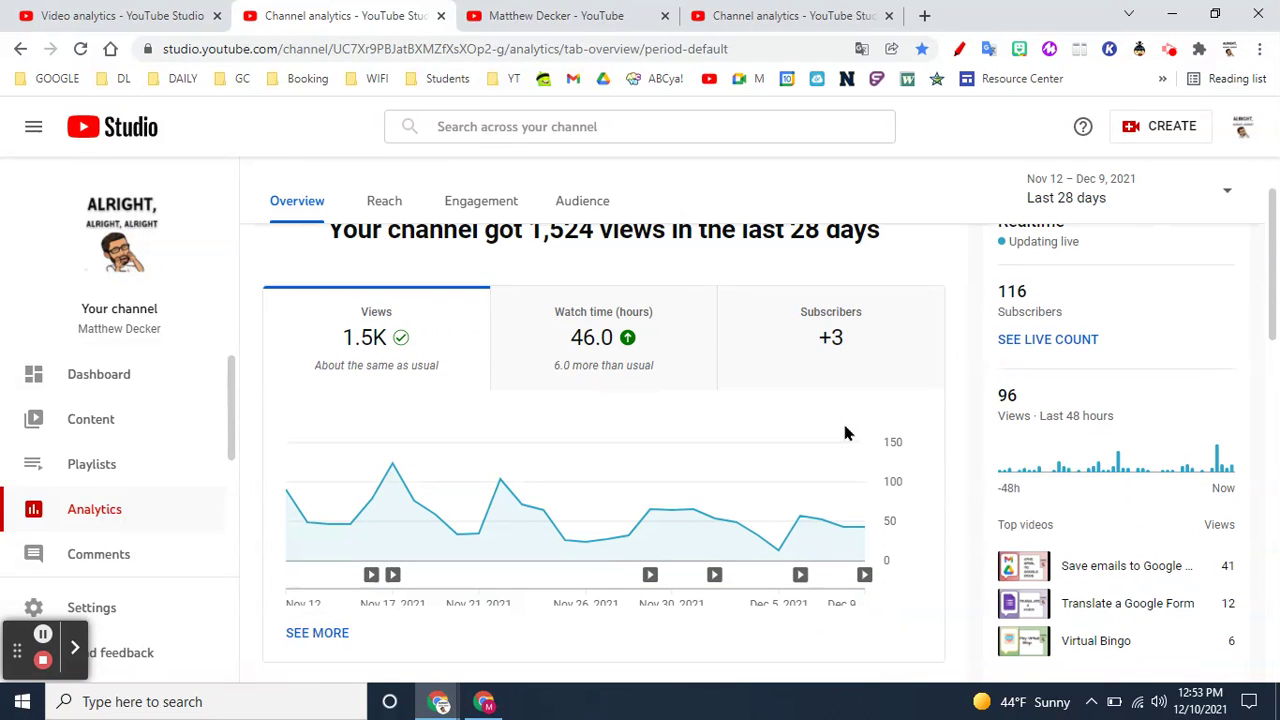
scroll(845, 432, "down", 2)
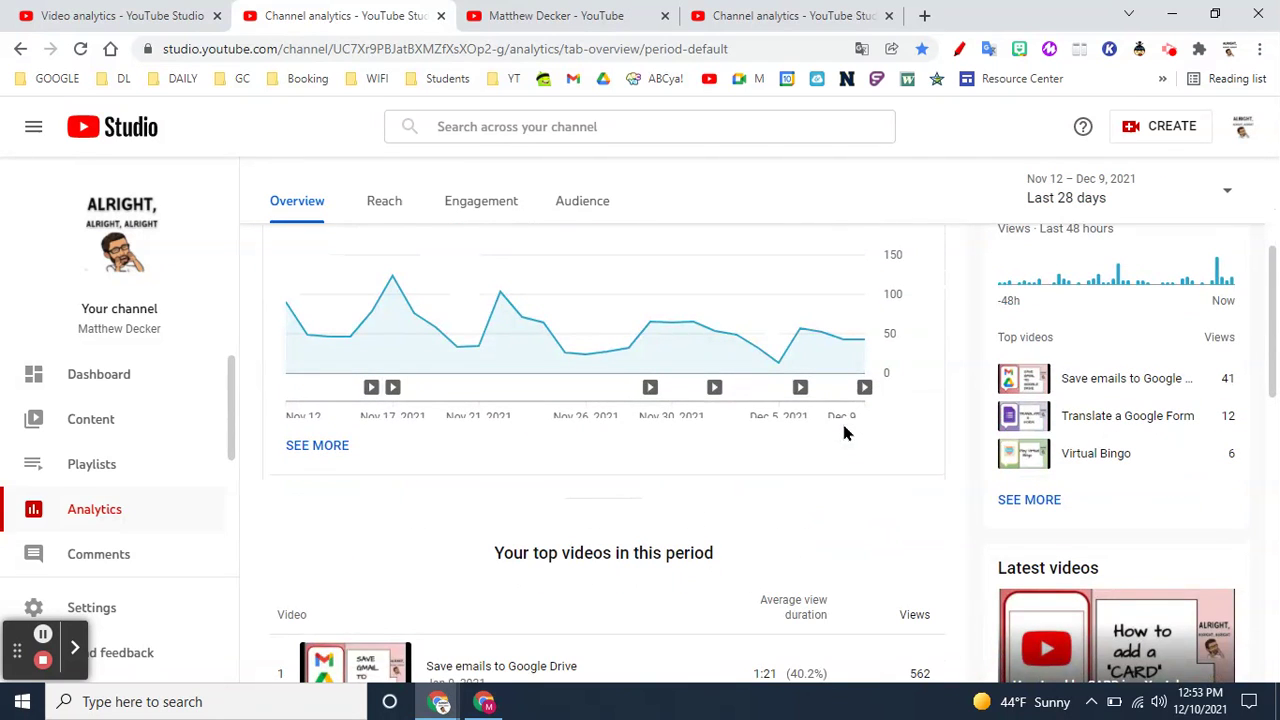
Look over the bookmarked YouTube Studio pages, including Last 48hrs, and review the channel overview's realtime figures and top videos.
left_click(514, 80)
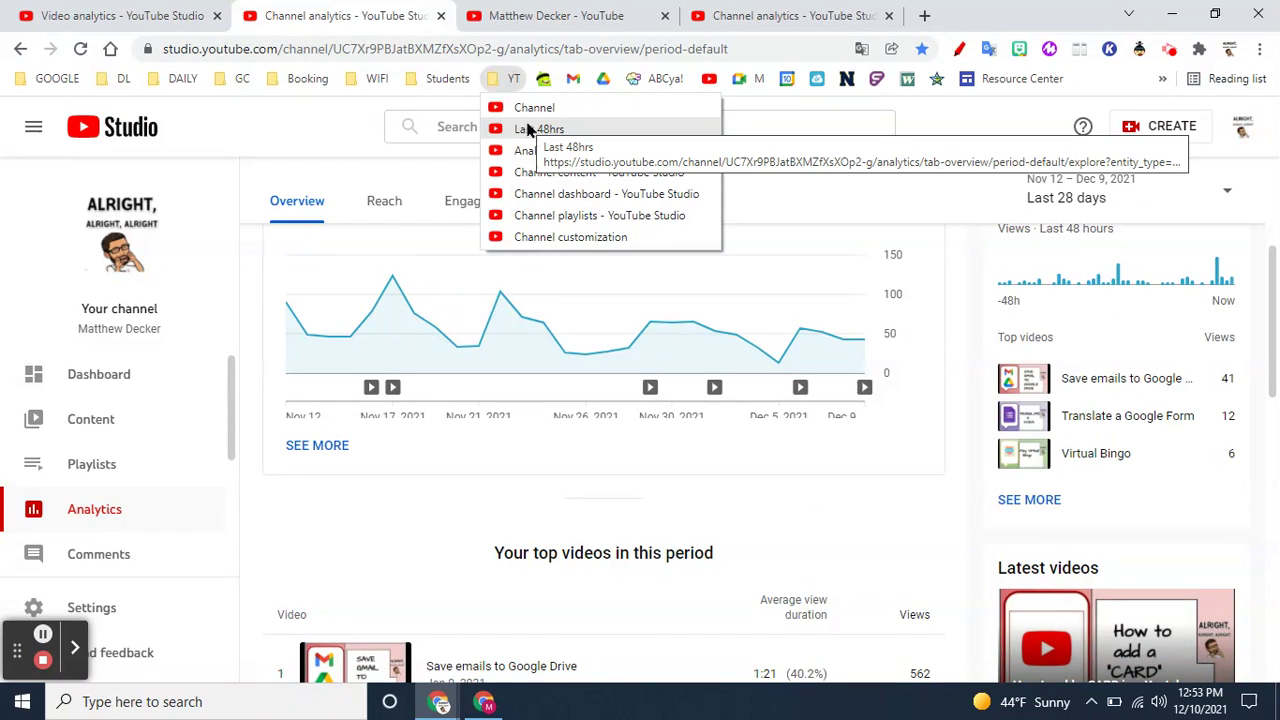
left_click(922, 163)
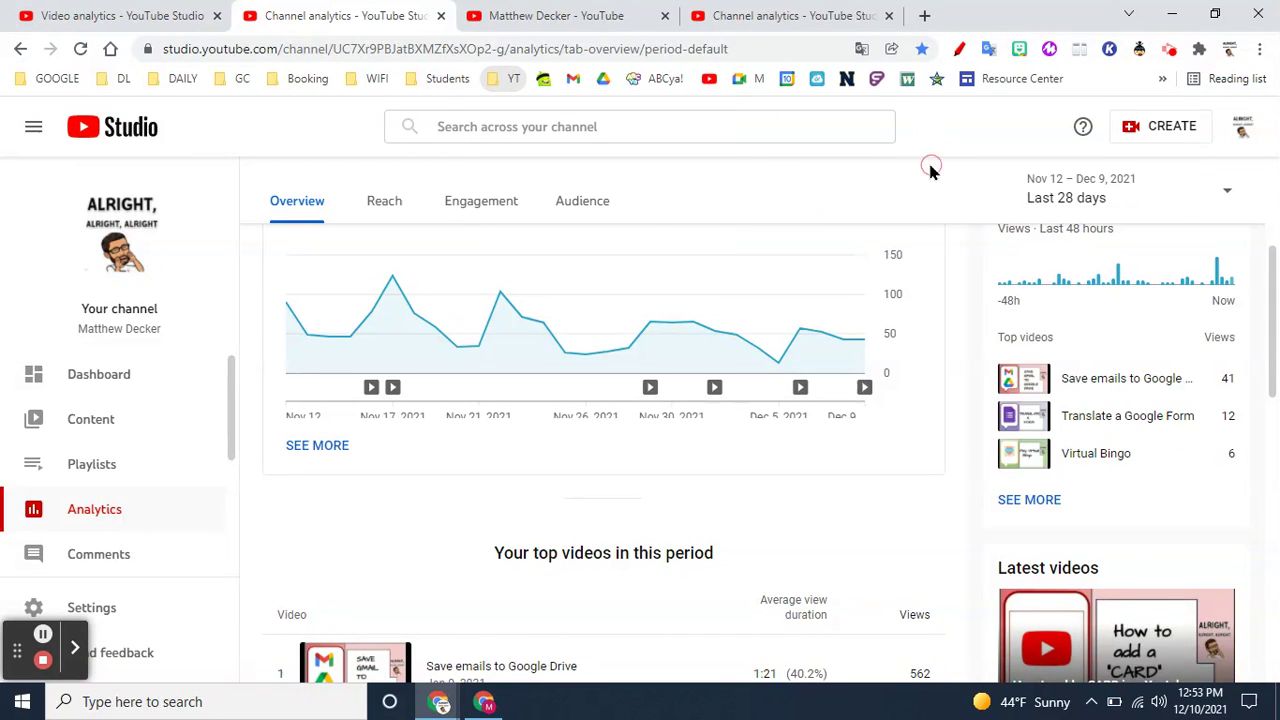
scroll(670, 425, "up", 3)
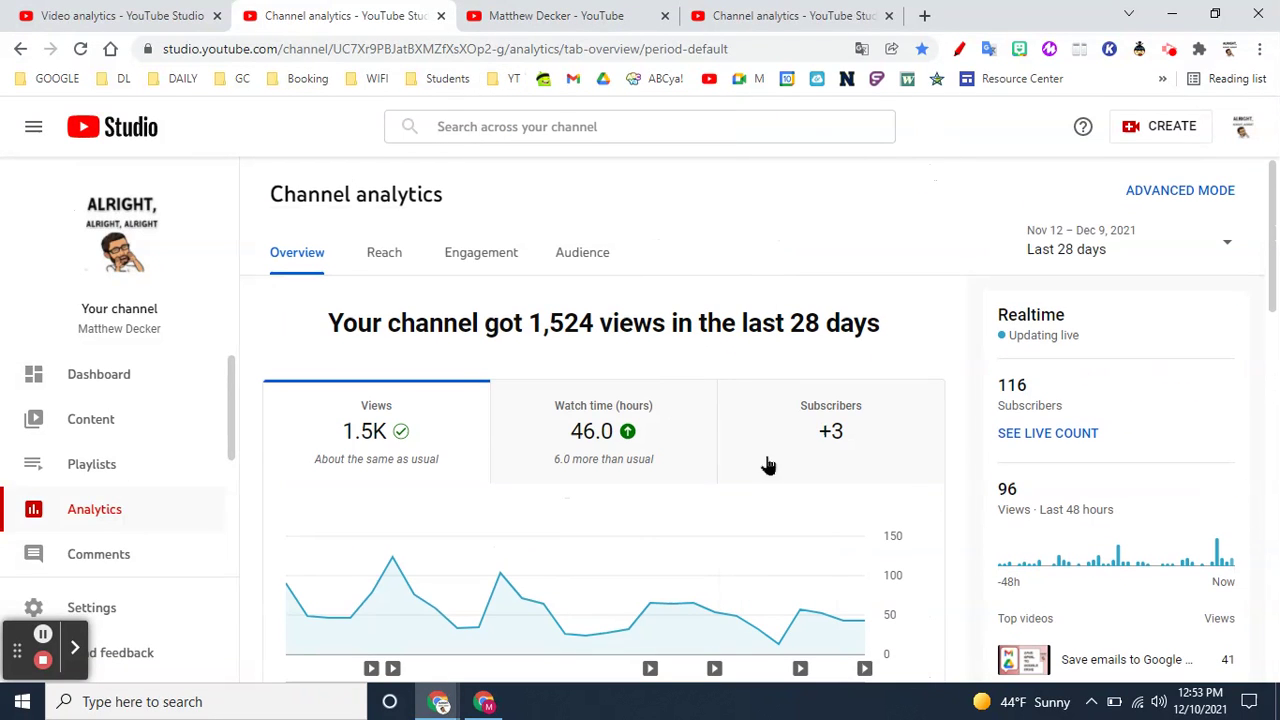
scroll(677, 411, "down", 3)
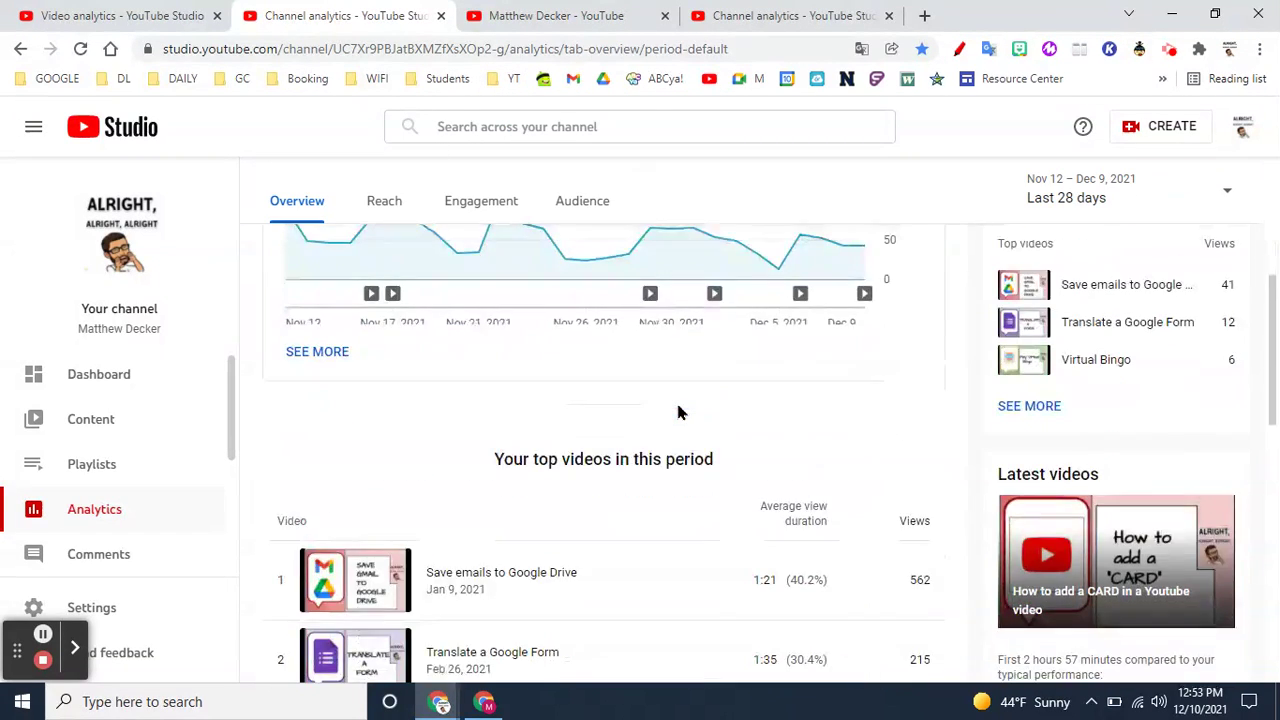
Open the detailed realtime report from the channel overview's top videos and look over the bookmarked YouTube Studio pages.
scroll(677, 411, "up", 1)
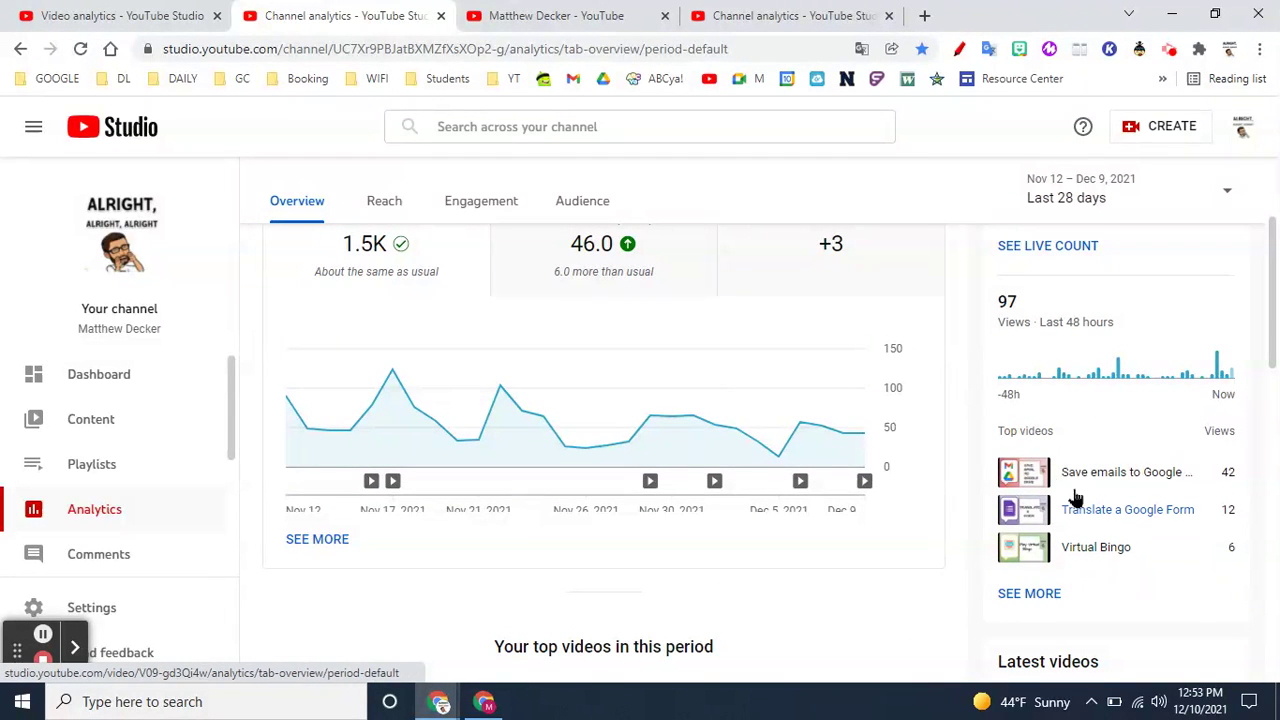
left_click(1028, 594)
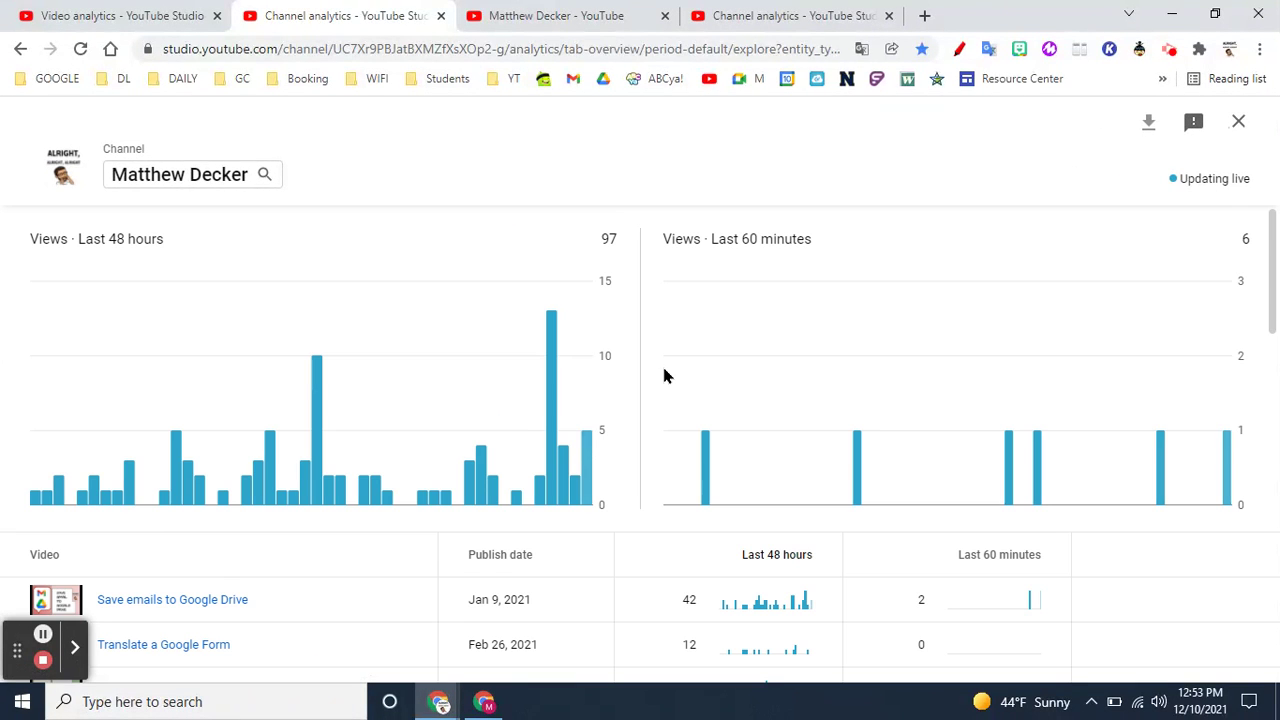
left_click(505, 80)
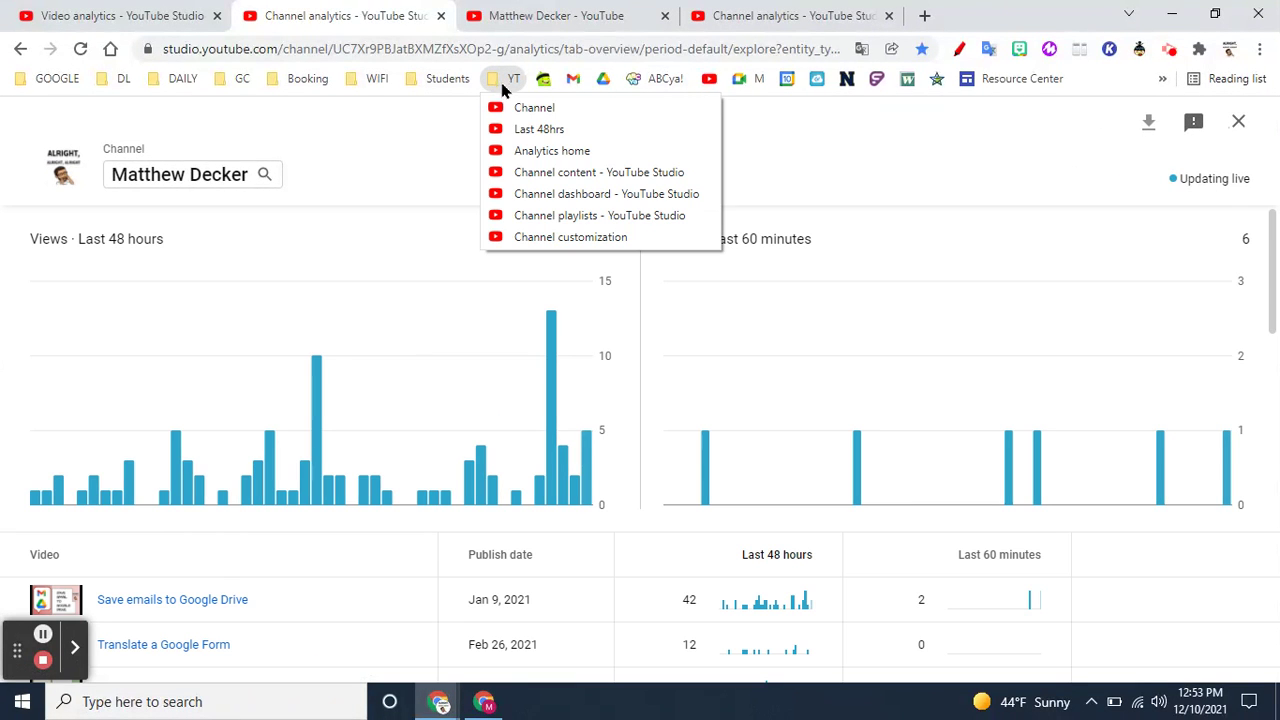
left_click(423, 149)
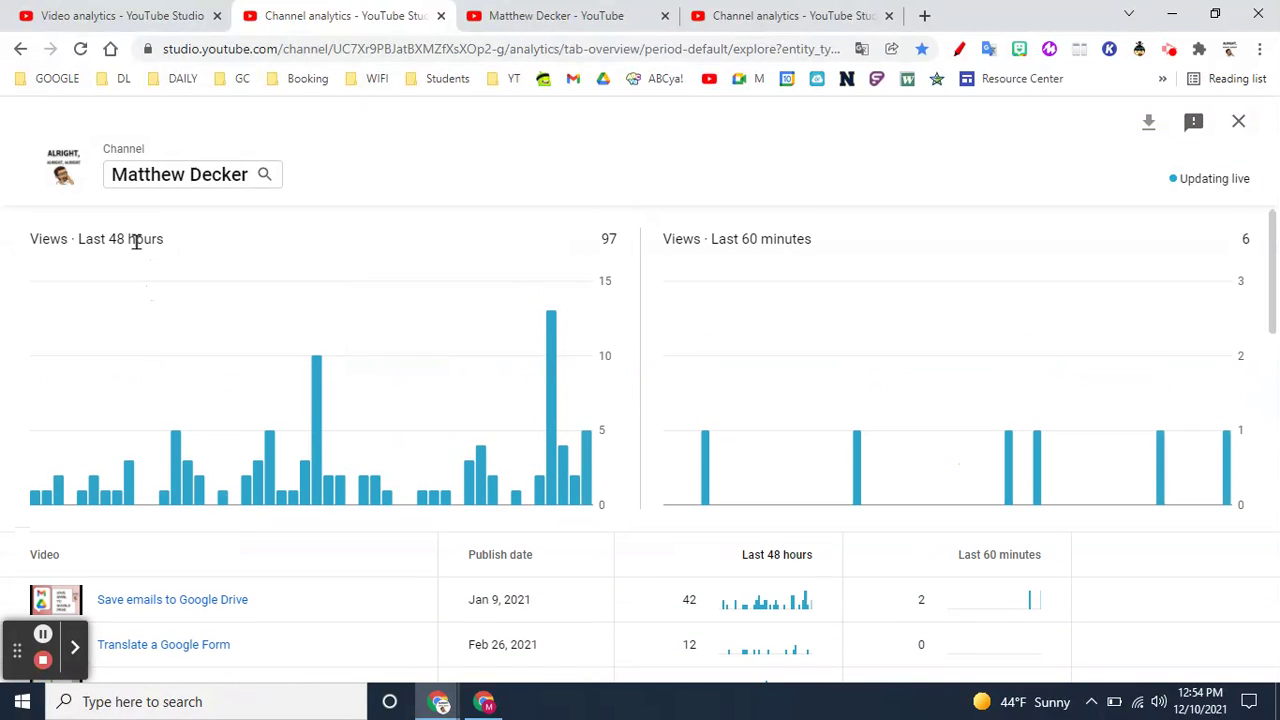
Examine the channel's views over the last 48 hours and last 60 minutes, including the per-video breakdown.
mouse_move(315, 386)
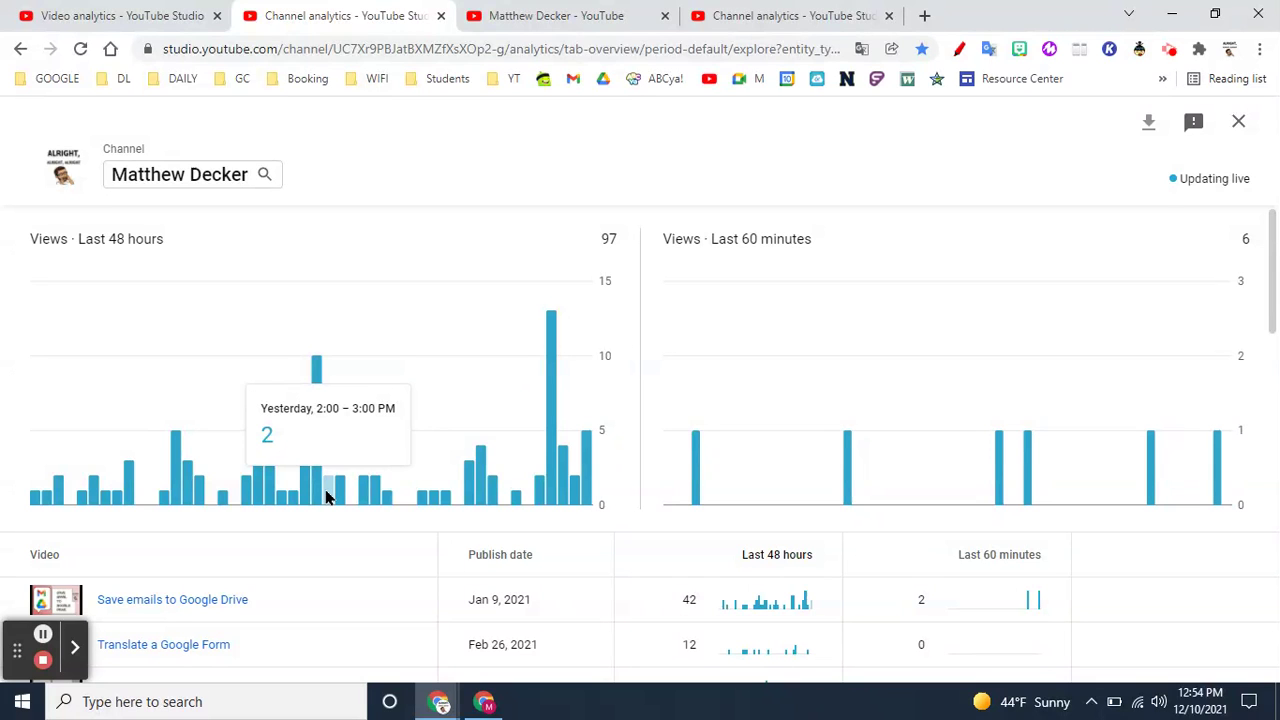
scroll(588, 560, "down", 1)
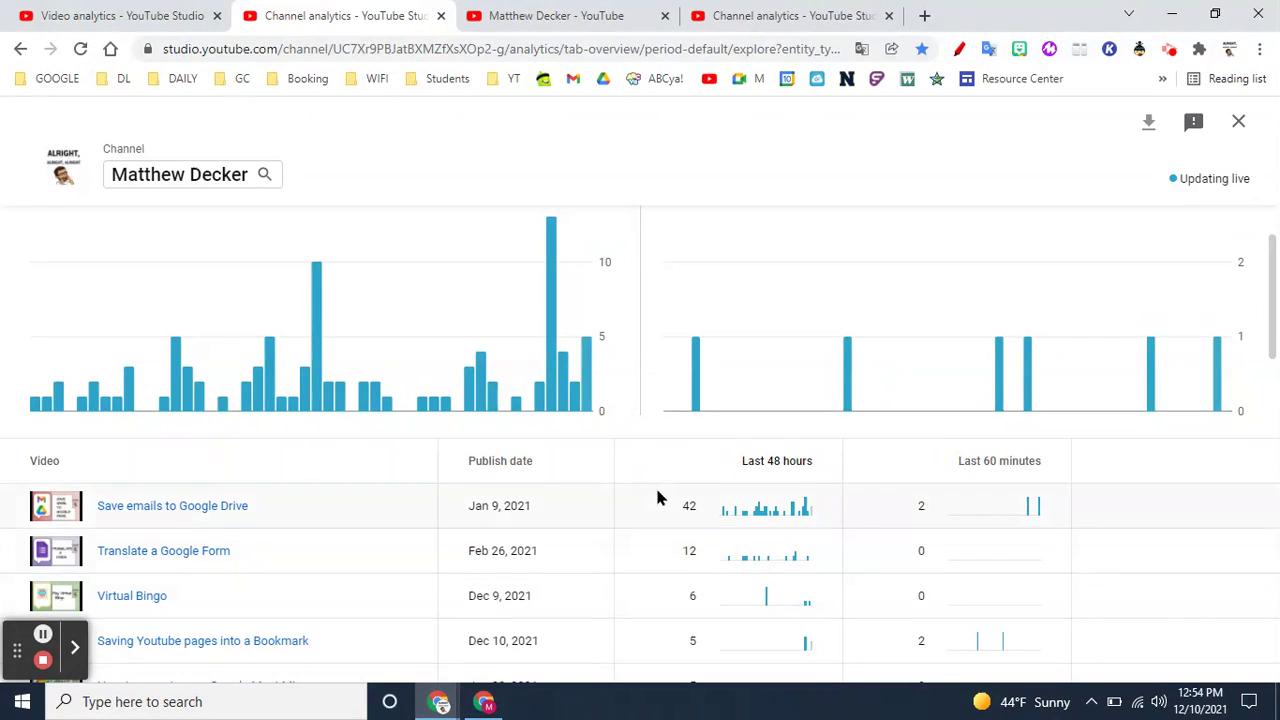
scroll(655, 486, "down", 3)
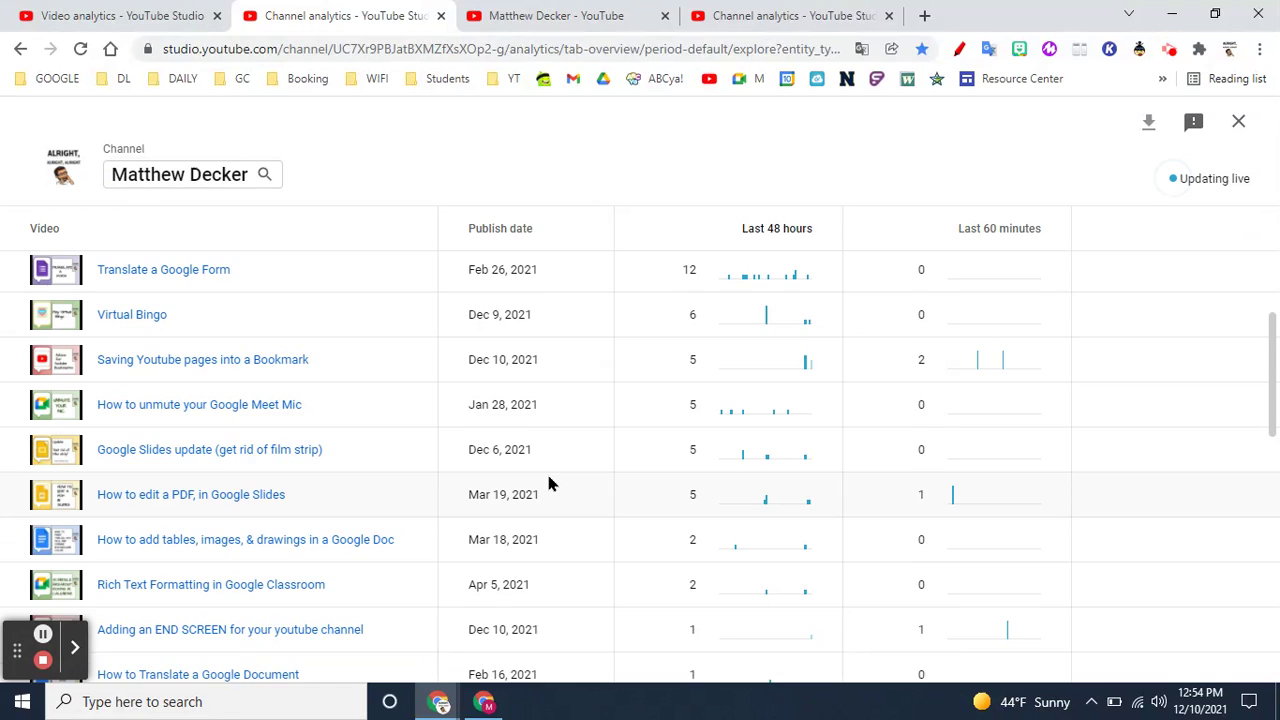
scroll(546, 470, "up", 4)
scroll(551, 480, "down", 2)
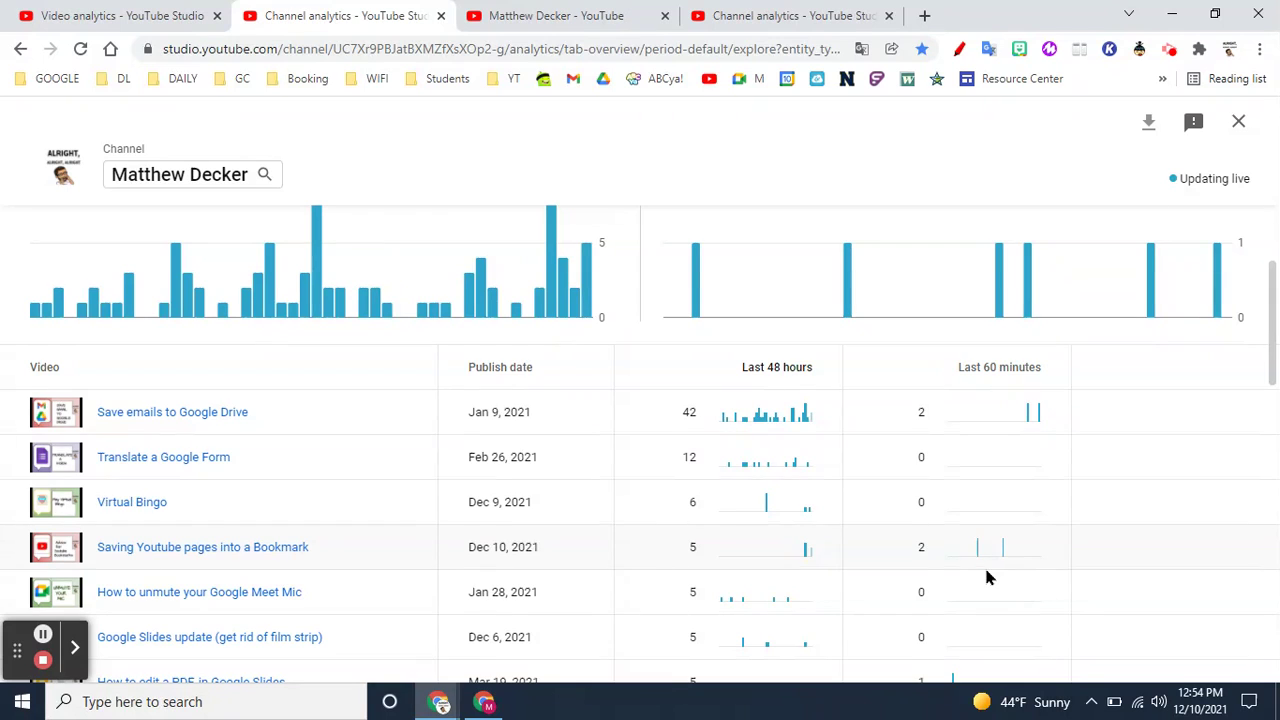
scroll(986, 577, "up", 2)
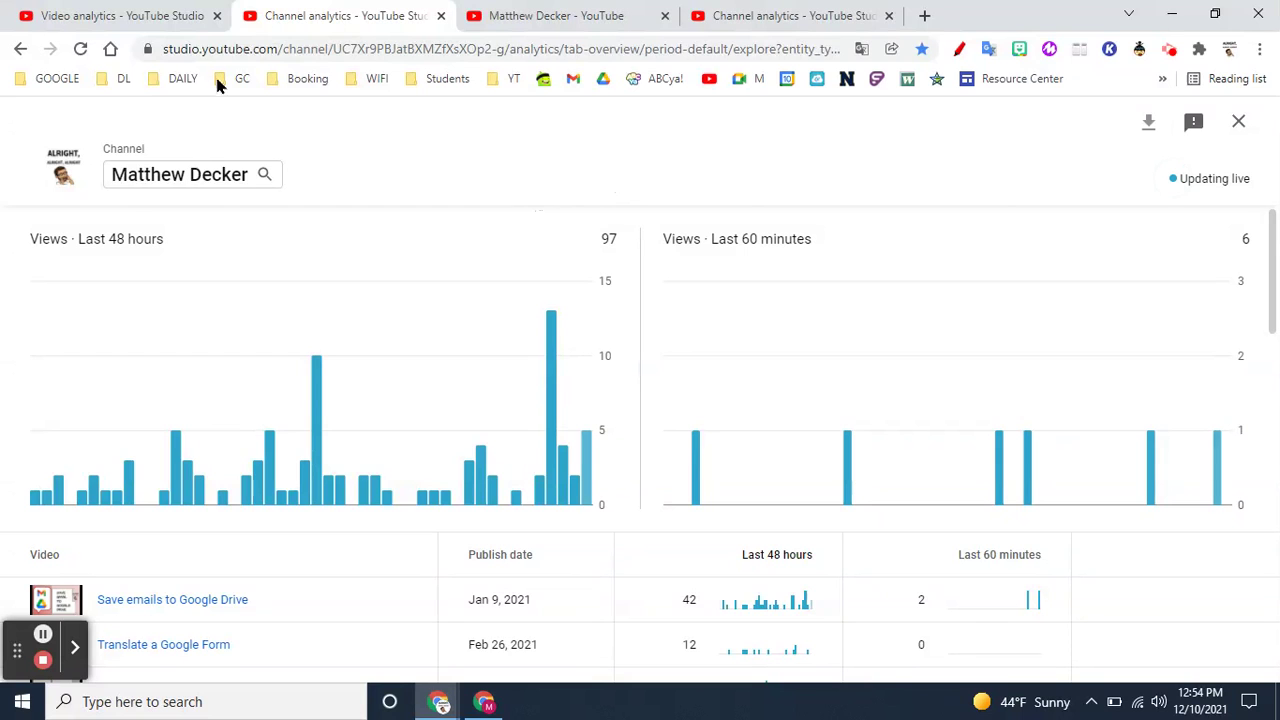
Return to the already open channel analytics overview and review its last 28 days of views, top videos and latest video.
left_click(139, 27)
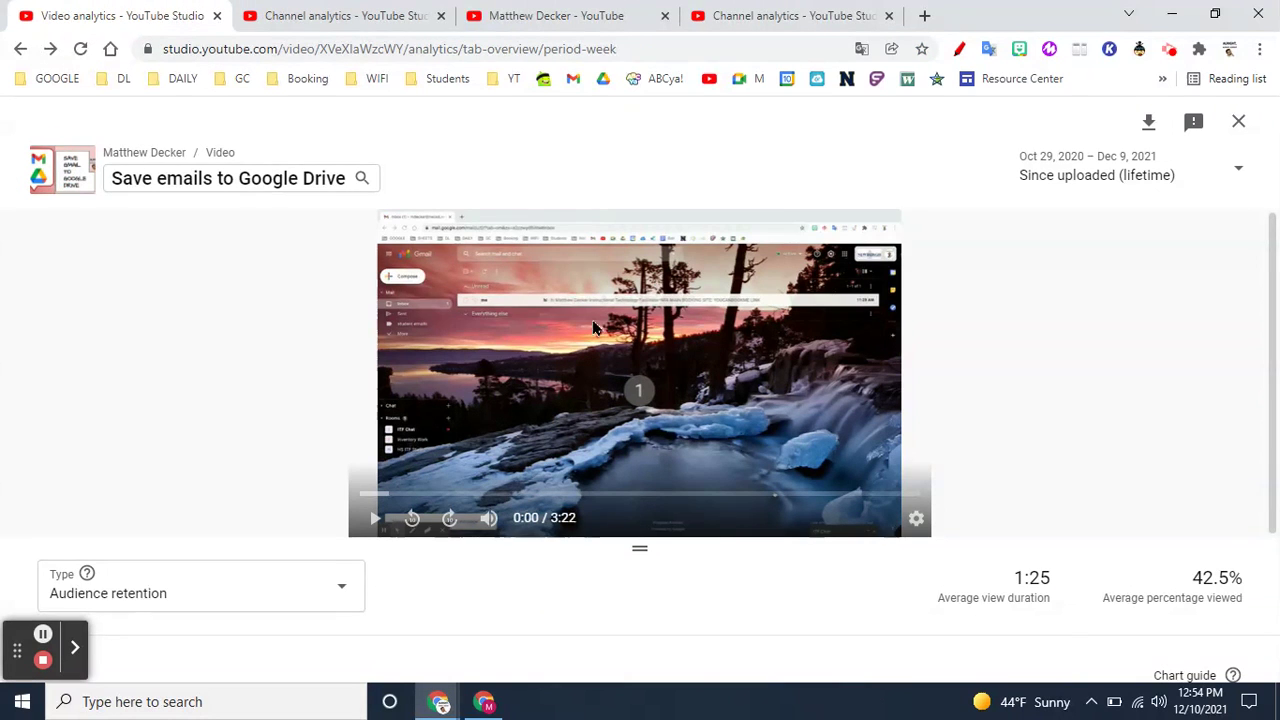
left_click(398, 12)
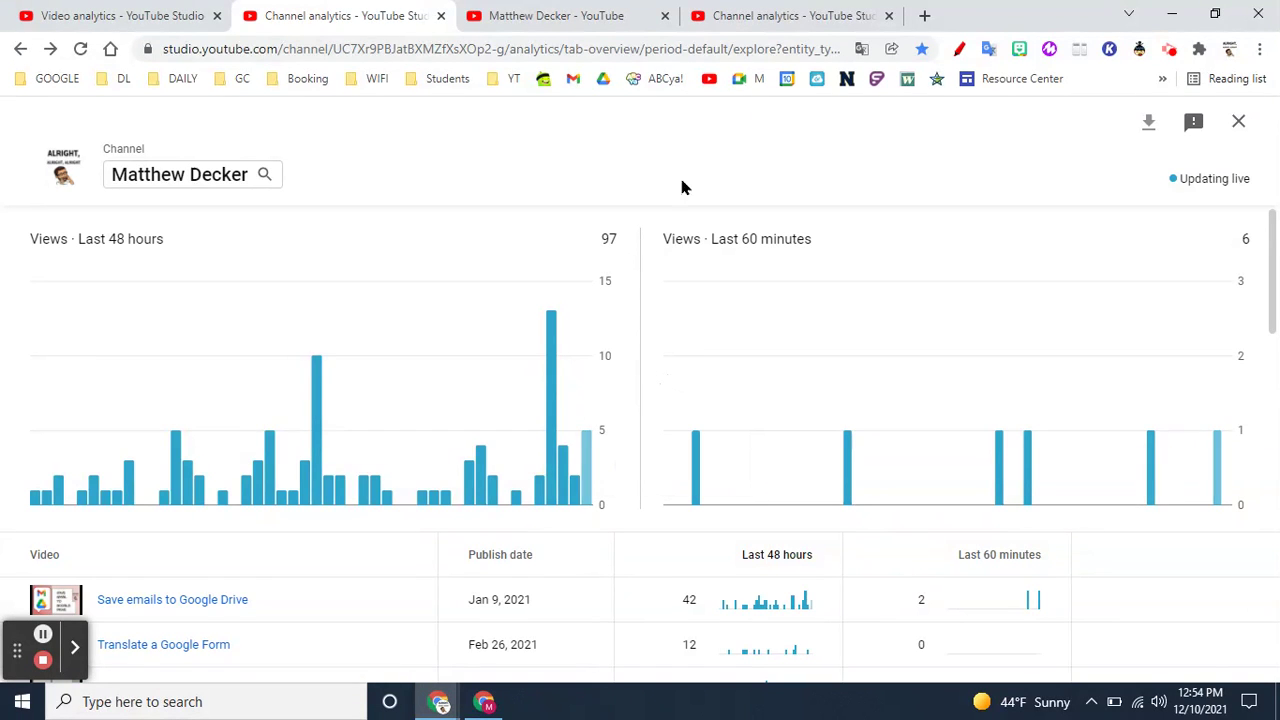
left_click(785, 15)
scroll(1086, 600, "down", 2)
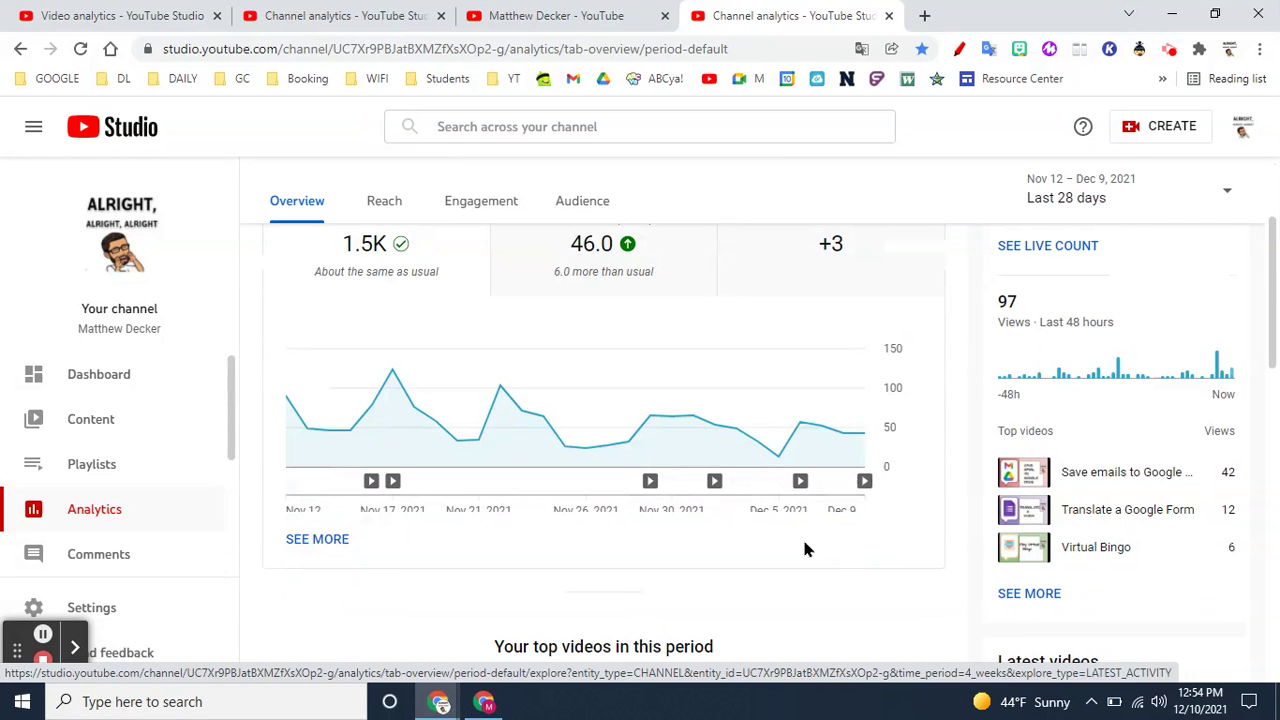
scroll(805, 545, "up", 2)
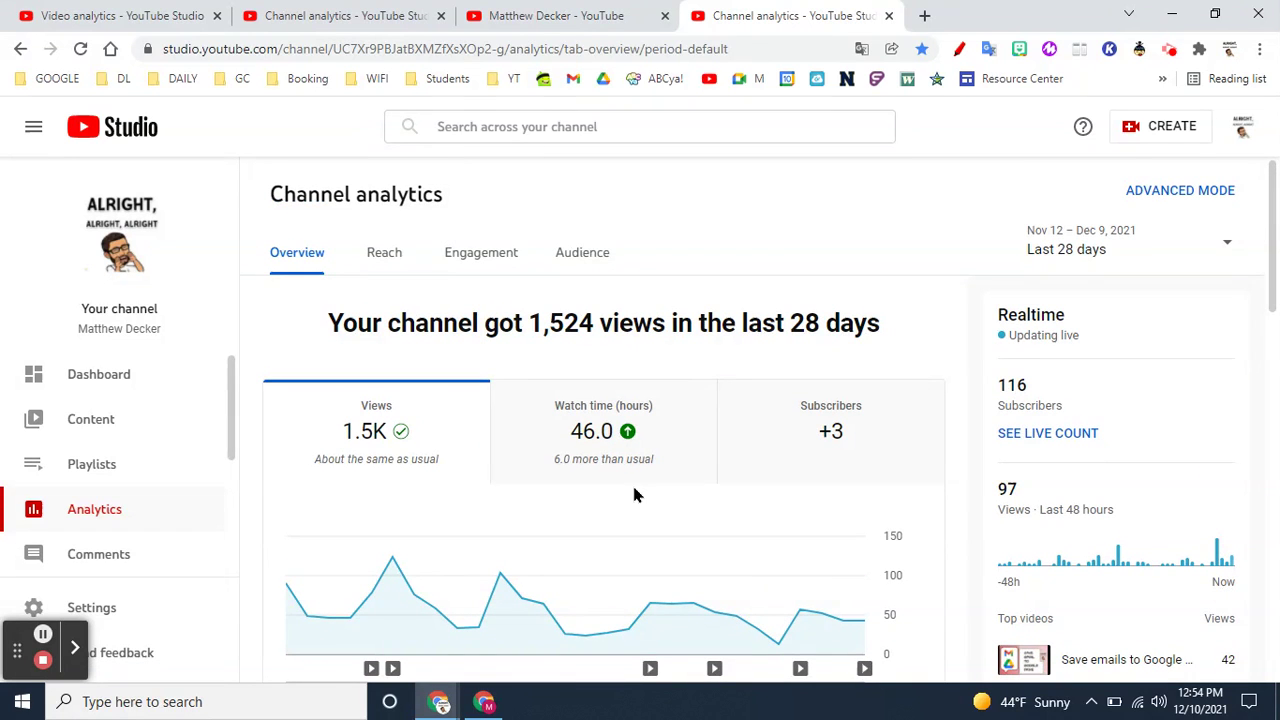
scroll(633, 494, "down", 5)
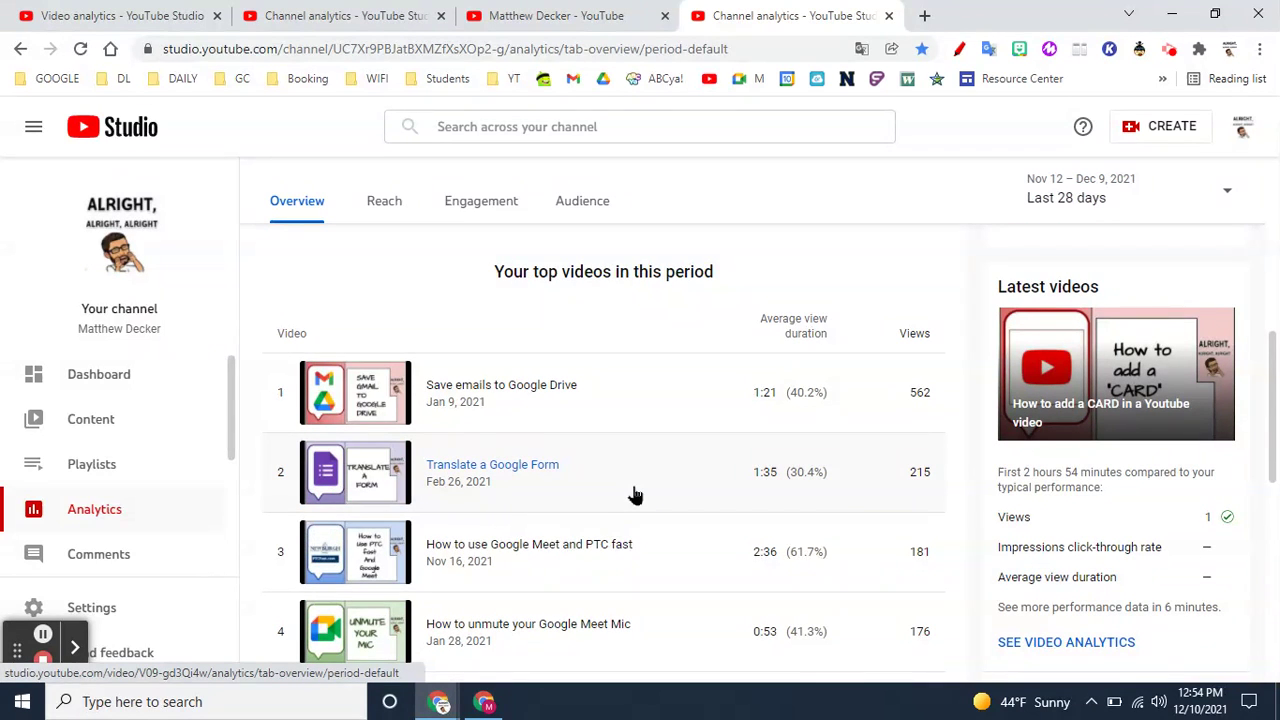
scroll(633, 494, "down", 1)
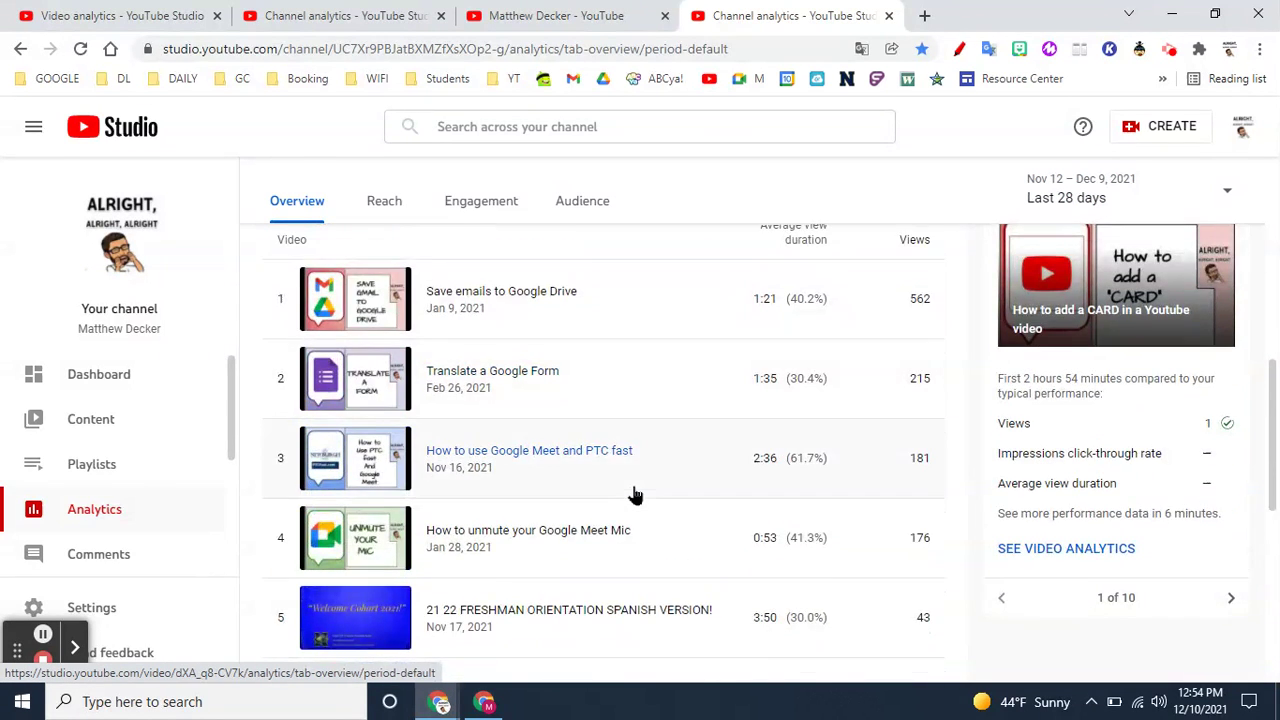
scroll(633, 494, "down", 2)
scroll(633, 494, "up", 2)
scroll(633, 494, "up", 7)
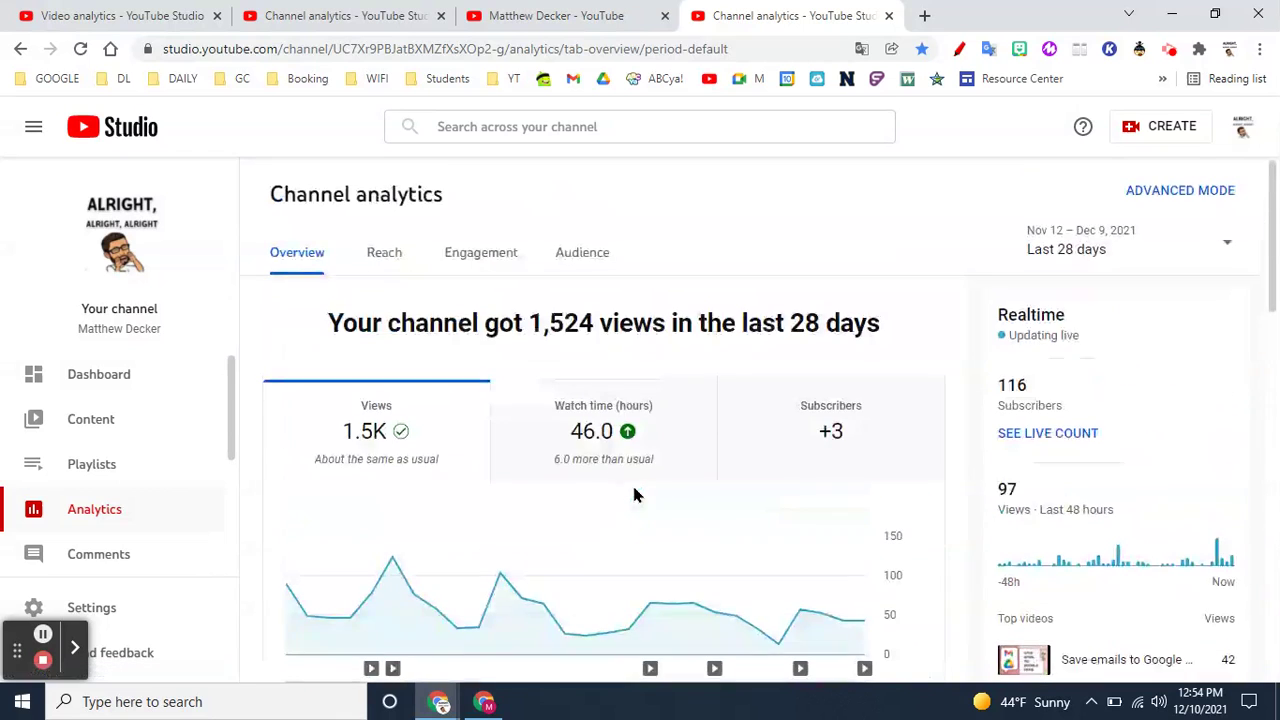